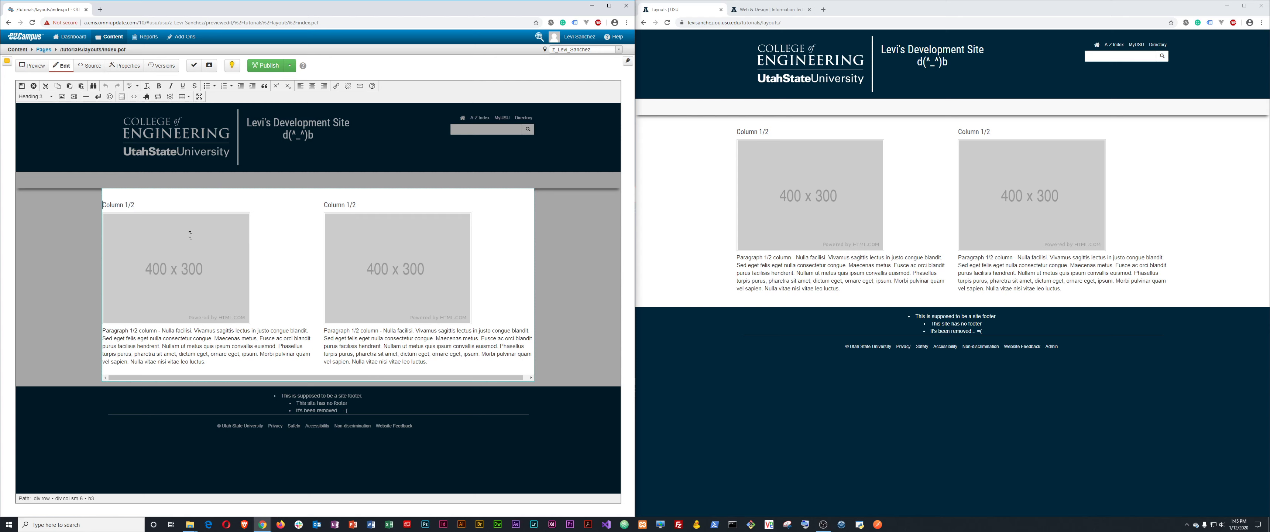
Clear all existing two-column HTML from the layouts page through its source code and apply the change
{"action": "left_click", "coordinate": [294, 264]}
{"action": "left_click", "coordinate": [134, 97]}
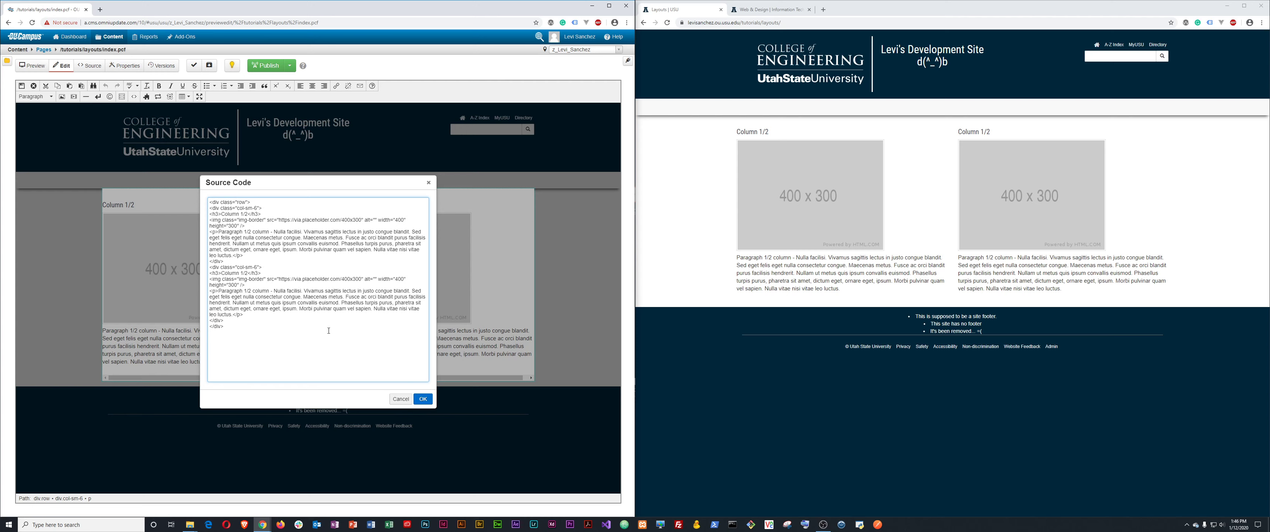
{"action": "key", "text": "ctrl+a"}
{"action": "key", "text": "BackSpace"}
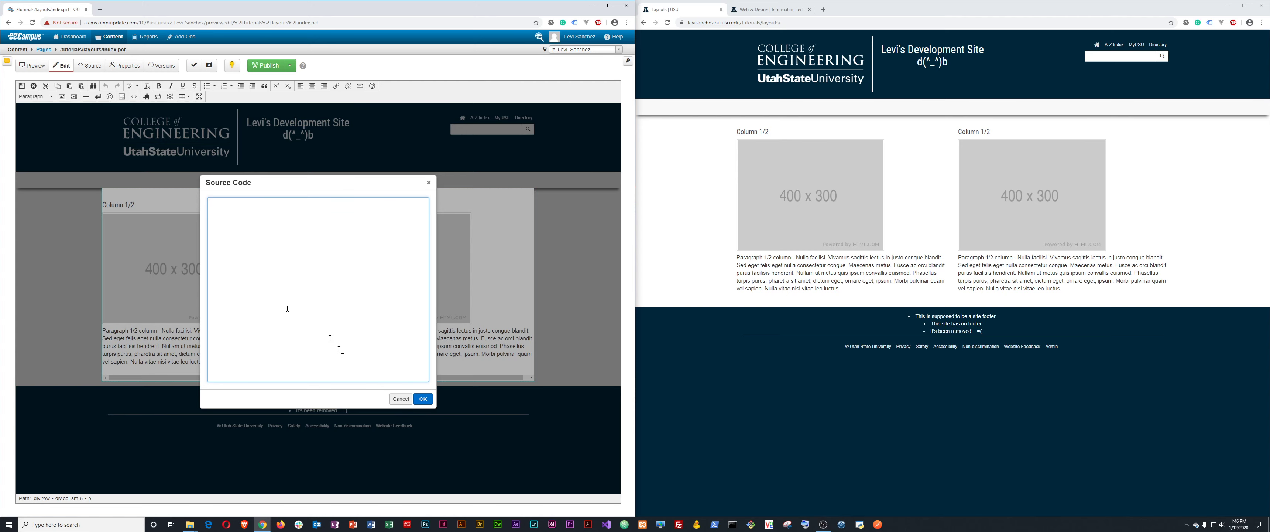
{"action": "left_click", "coordinate": [422, 398]}
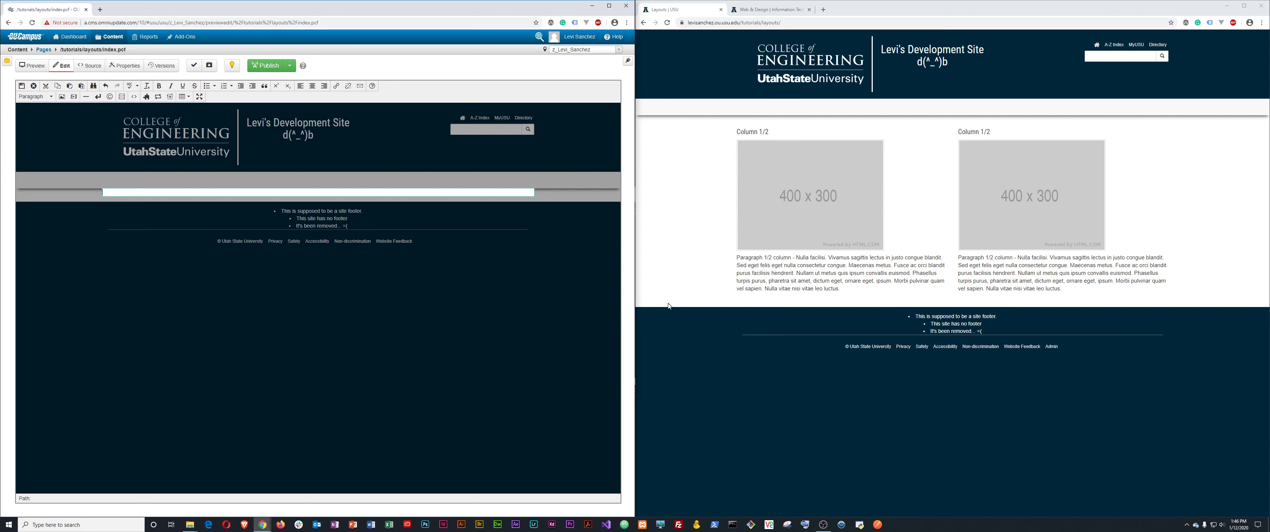
Switch to the open Web & Design site, view the it.usu.edu home page, and return to it.usu.edu/web
{"action": "left_click", "coordinate": [777, 2]}
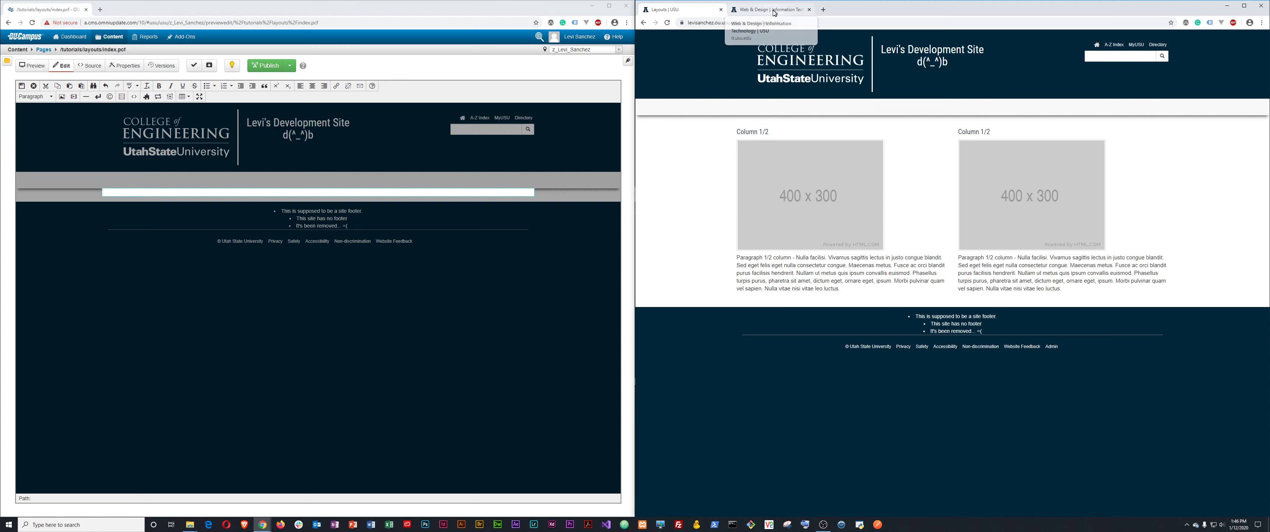
{"action": "left_click", "coordinate": [767, 9]}
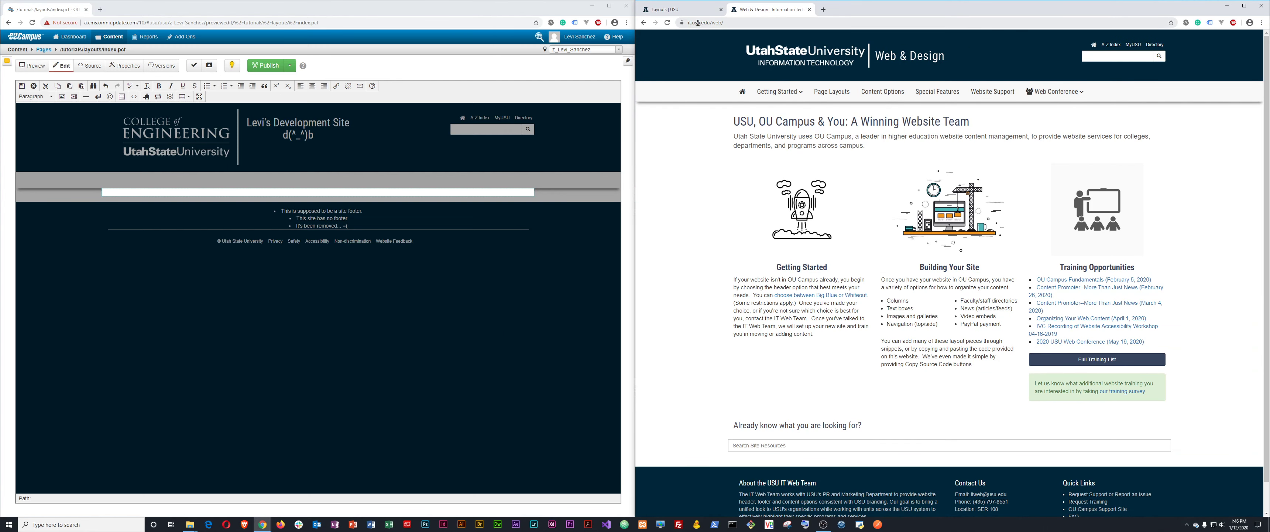
{"action": "left_click", "coordinate": [717, 22]}
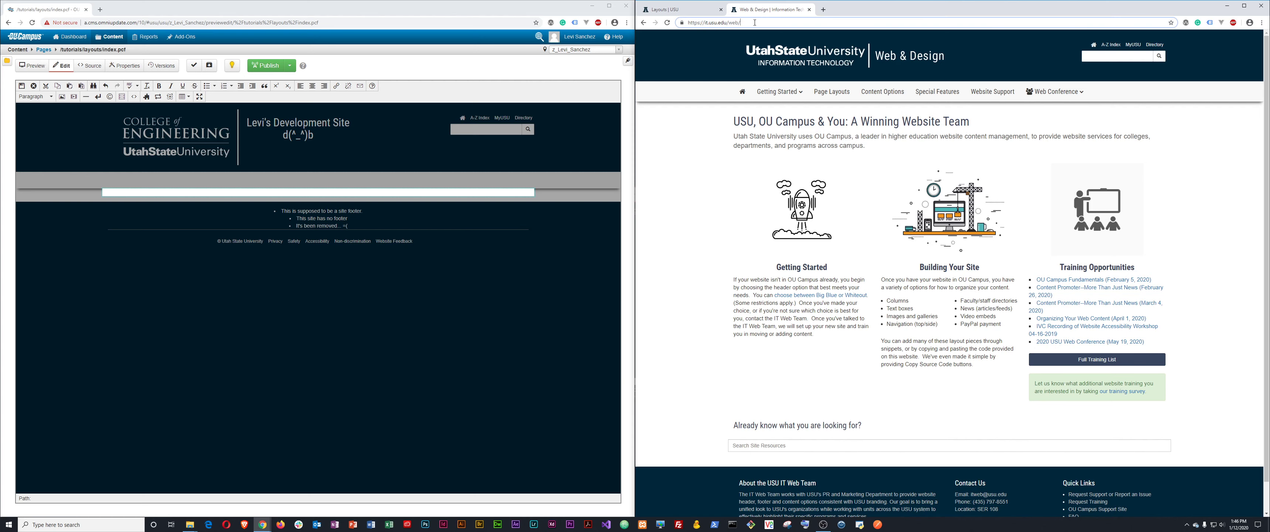
{"action": "key", "text": "BackSpace"}
{"action": "key", "text": "BackSpace"}
{"action": "key", "text": "BackSpace"}
{"action": "key", "text": "BackSpace"}
{"action": "key", "text": "Return"}
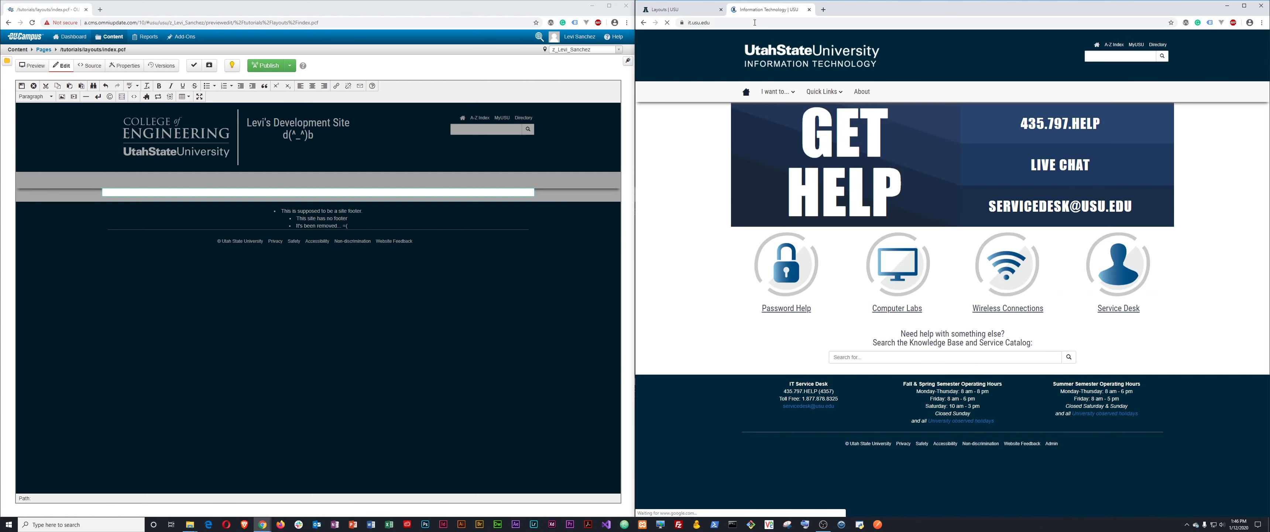
{"action": "left_click", "coordinate": [644, 22]}
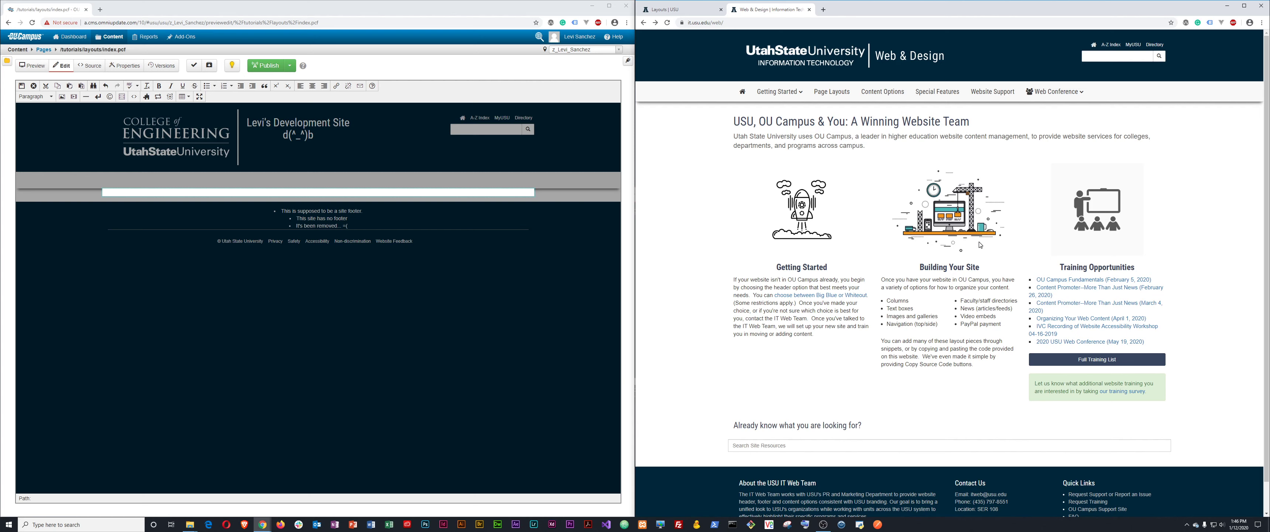
From Page Layouts, open "Column Layout Options - Text Examples With Dividers" and copy the two-column example's source code
{"action": "scroll", "coordinate": [880, 366], "scroll_direction": "down", "scroll_amount": 1}
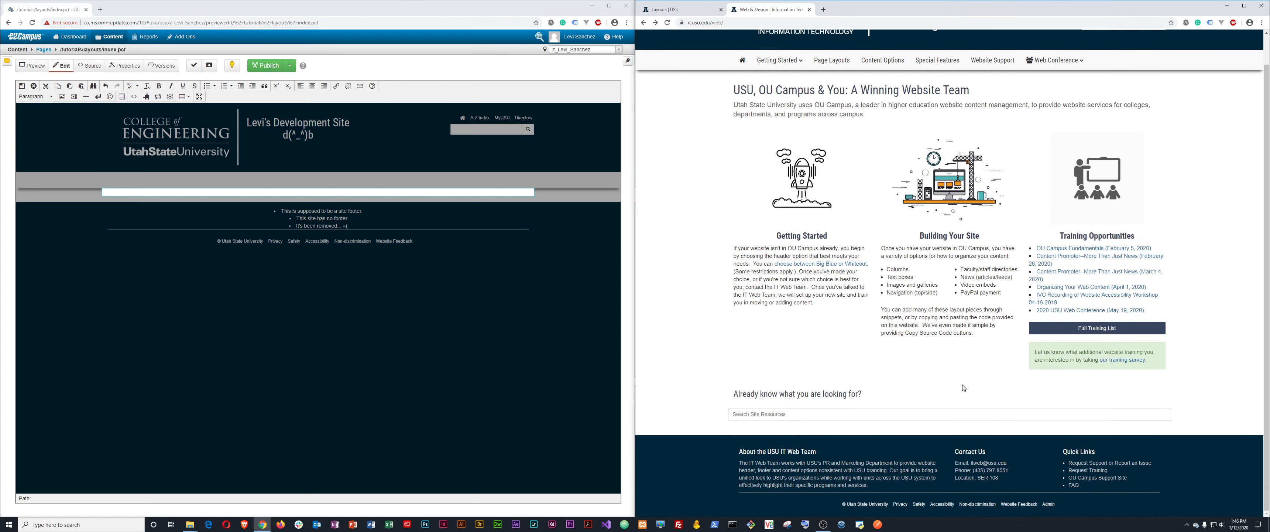
{"action": "scroll", "coordinate": [939, 383], "scroll_direction": "up", "scroll_amount": 1}
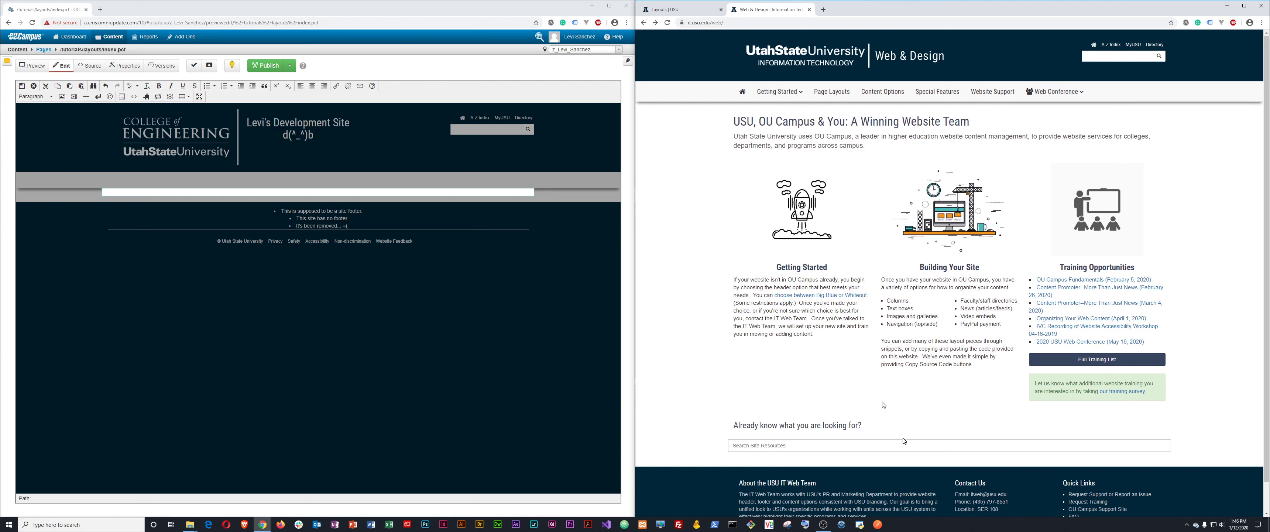
{"action": "left_click", "coordinate": [827, 94]}
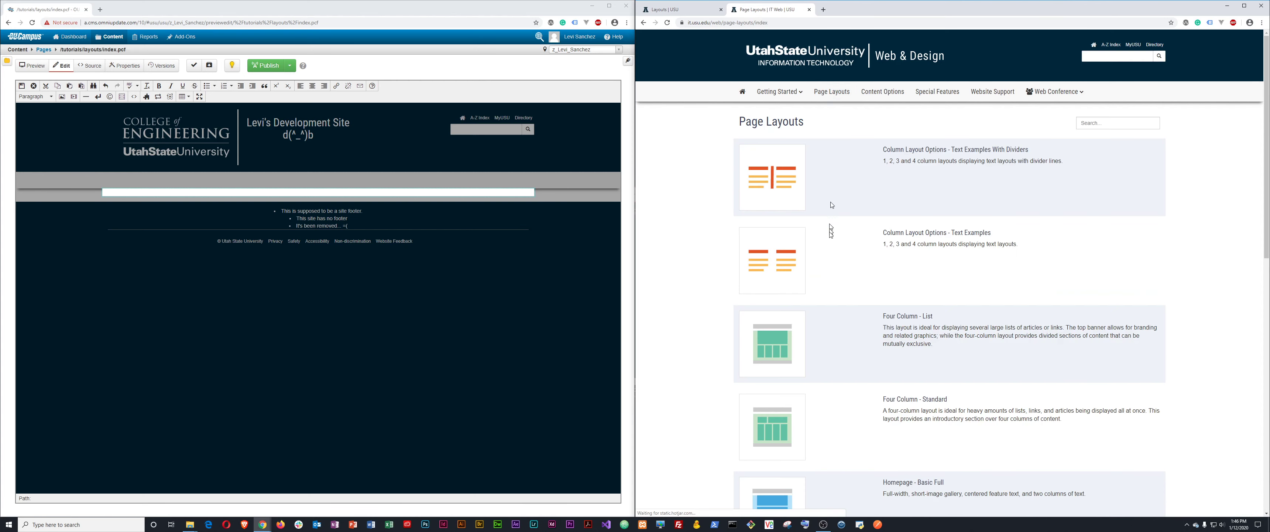
{"action": "scroll", "coordinate": [828, 308], "scroll_direction": "down", "scroll_amount": 8}
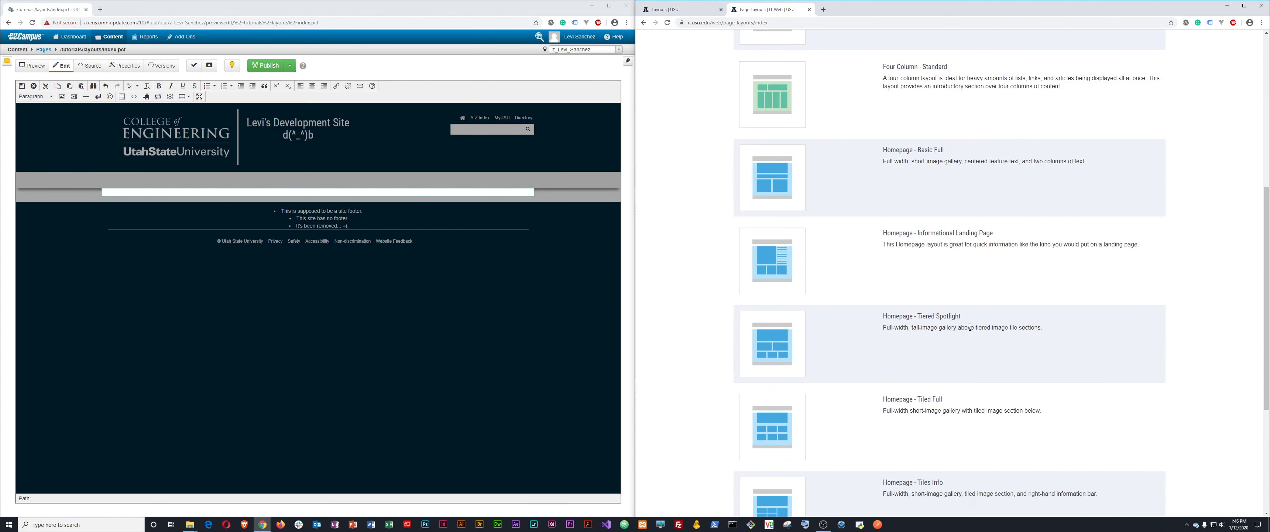
{"action": "scroll", "coordinate": [977, 356], "scroll_direction": "down", "scroll_amount": 3}
{"action": "scroll", "coordinate": [978, 360], "scroll_direction": "up", "scroll_amount": 12}
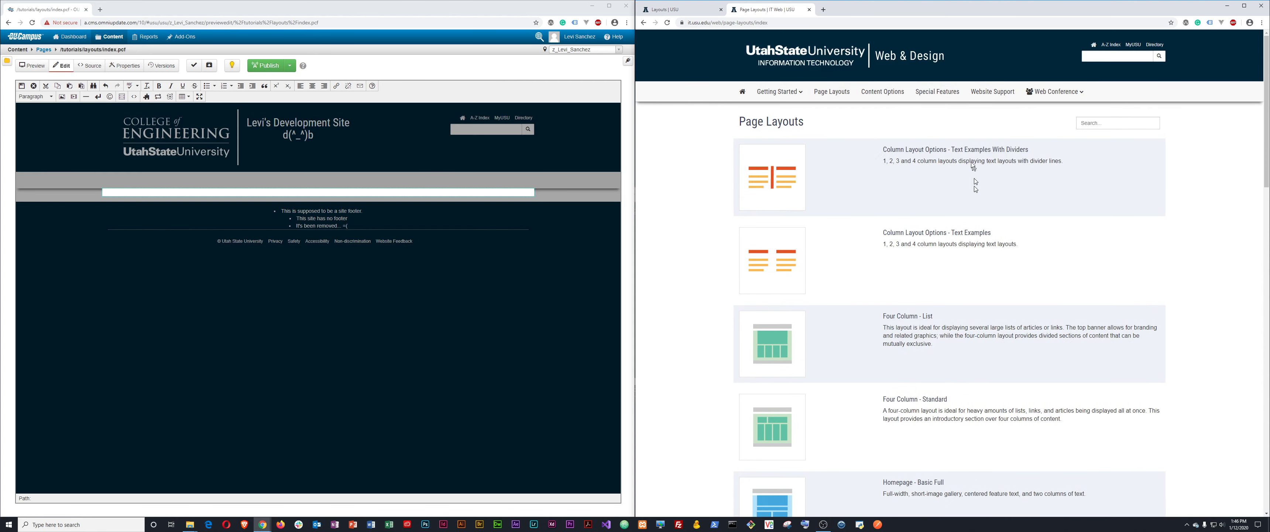
{"action": "scroll", "coordinate": [930, 197], "scroll_direction": "down", "scroll_amount": 2}
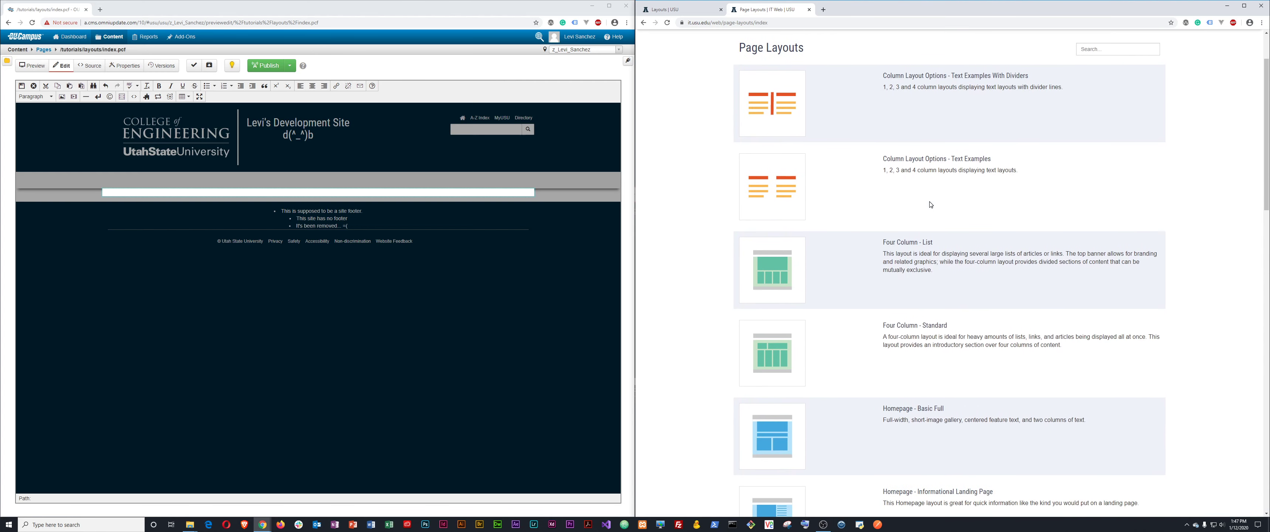
{"action": "scroll", "coordinate": [929, 200], "scroll_direction": "up", "scroll_amount": 2}
{"action": "left_click", "coordinate": [897, 150]}
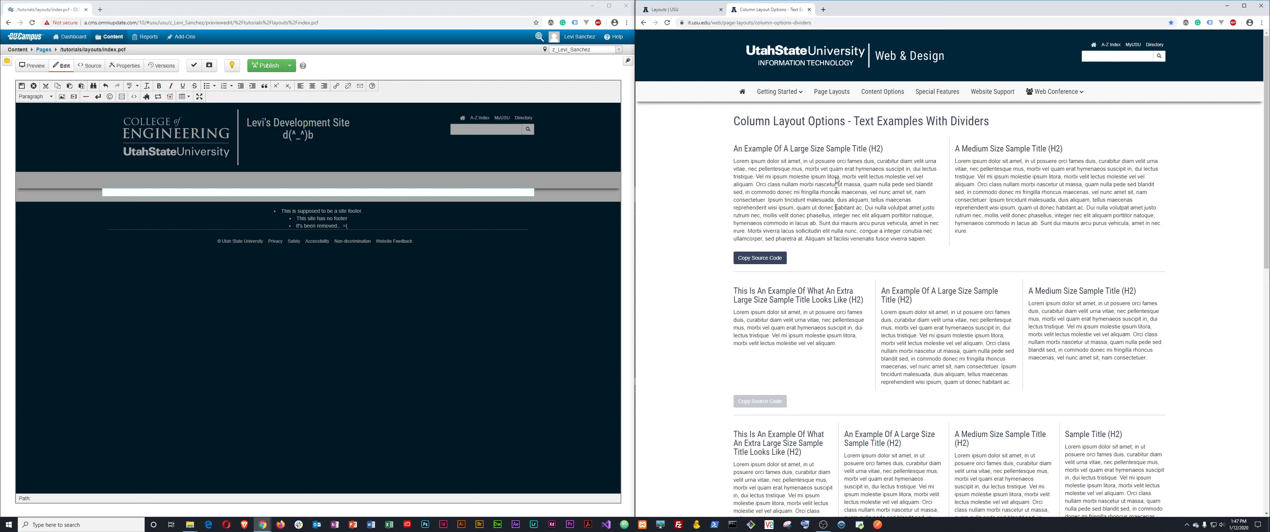
{"action": "left_click", "coordinate": [759, 258]}
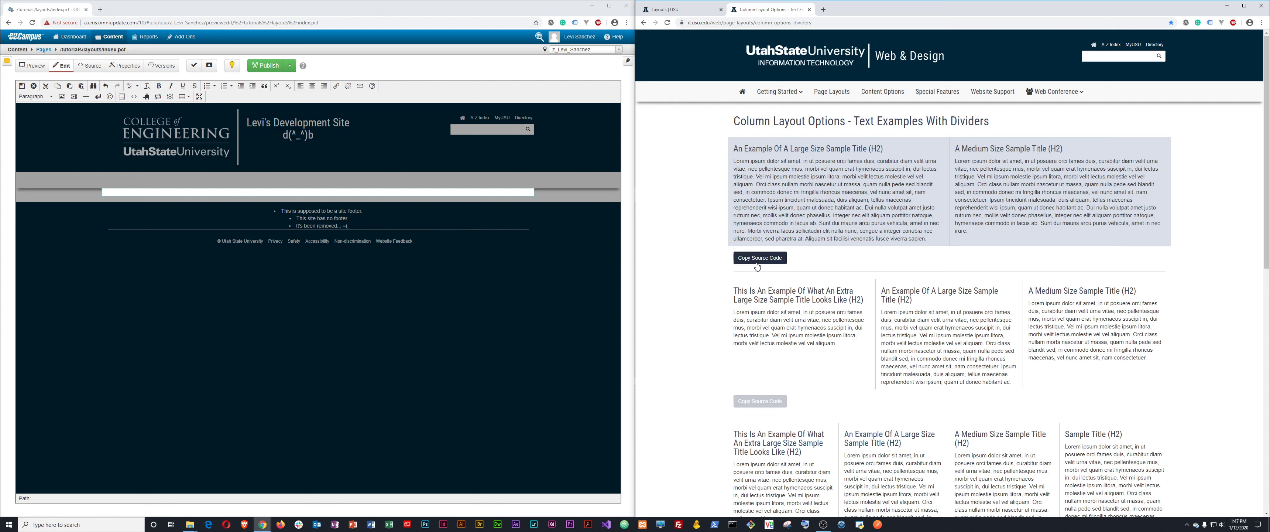
Try to paste the copied code straight into the page's visible content region, and delete the pasted text
{"action": "left_click", "coordinate": [207, 191]}
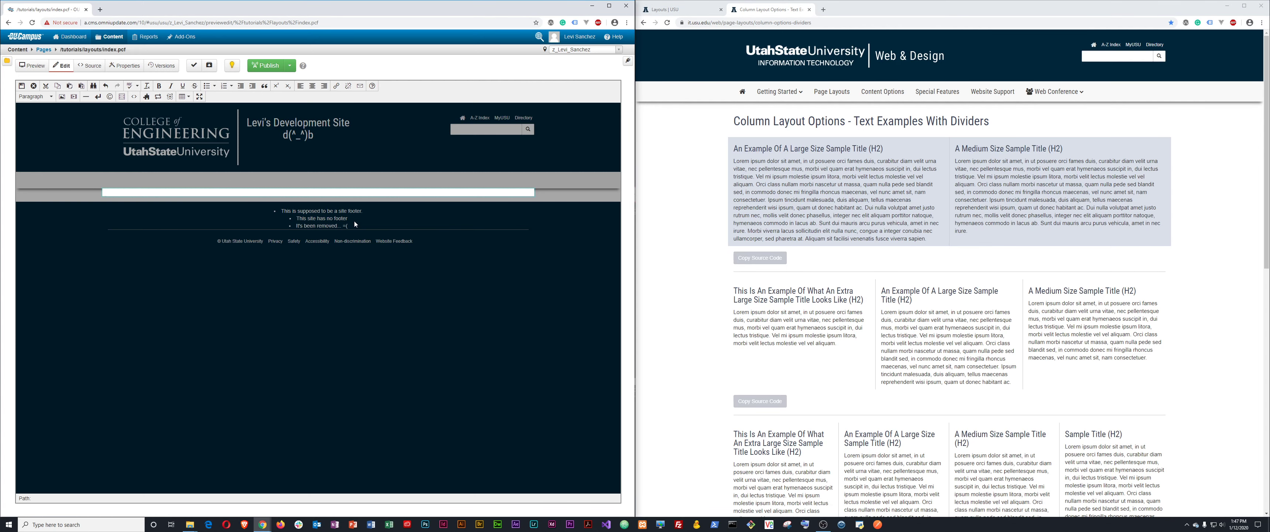
{"action": "key", "text": "ctrl+v"}
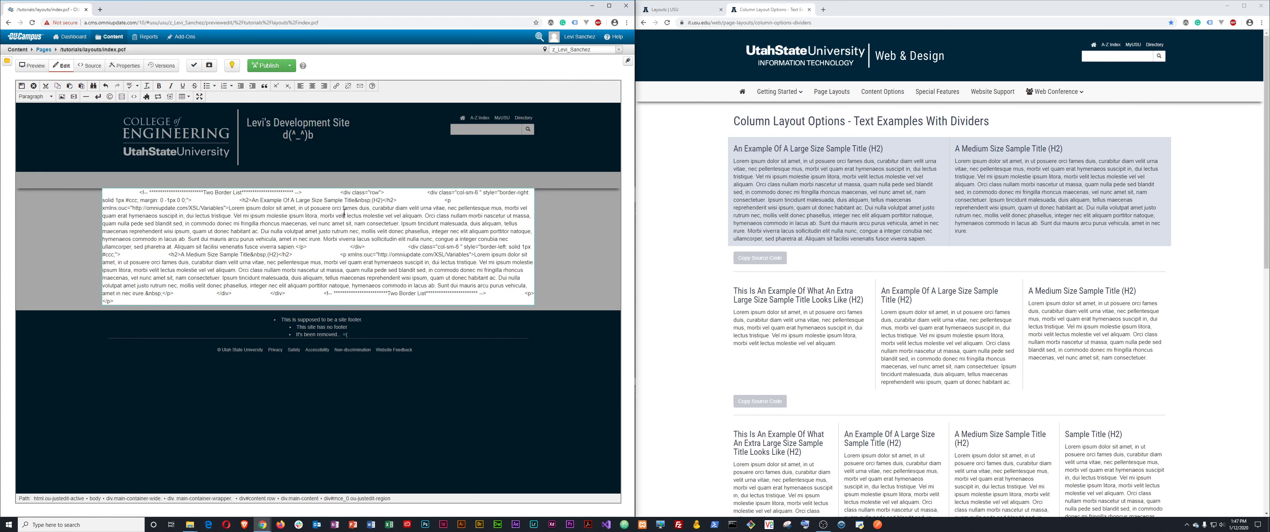
{"action": "key", "text": "ctrl+a"}
{"action": "key", "text": "Delete"}
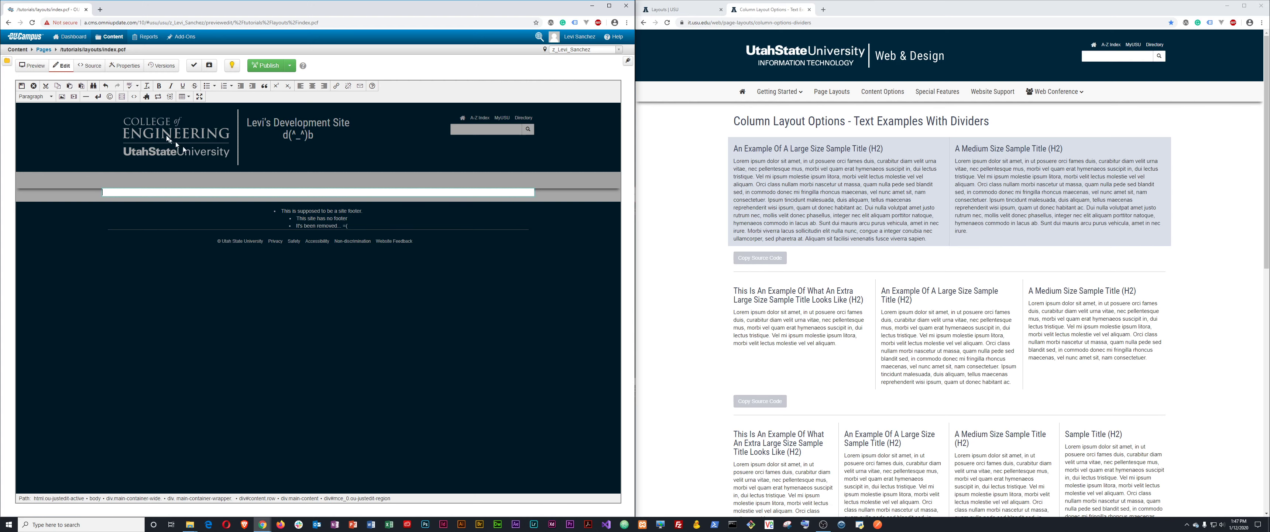
Replace the leftover &nbsp; entries in the page's source code with the copied two-column divider layout and apply it
{"action": "left_click", "coordinate": [133, 98]}
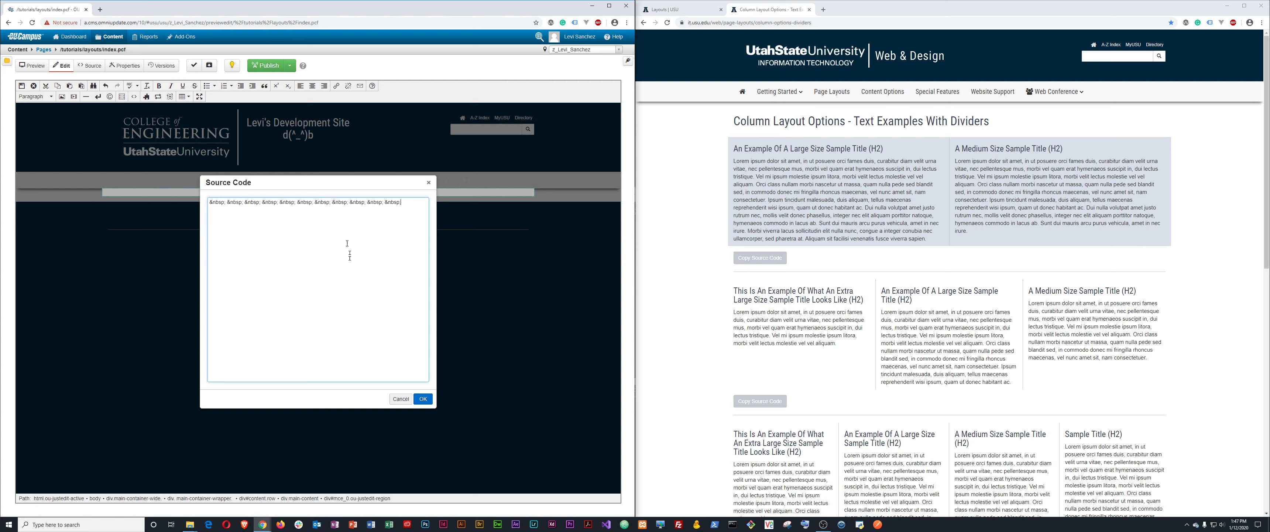
{"action": "key", "text": "ctrl+a"}
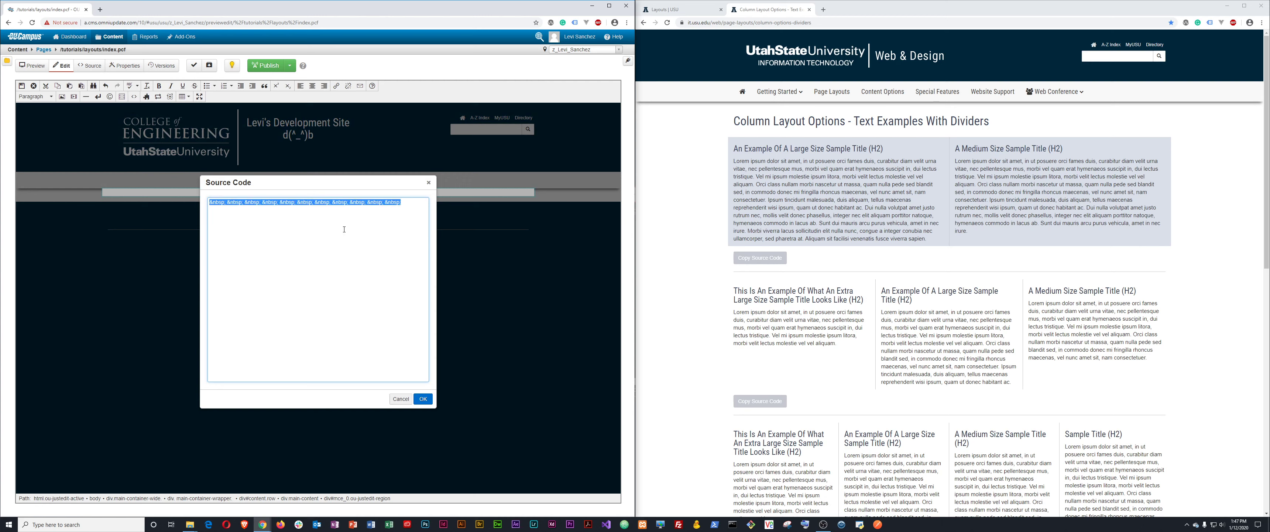
{"action": "key", "text": "Left"}
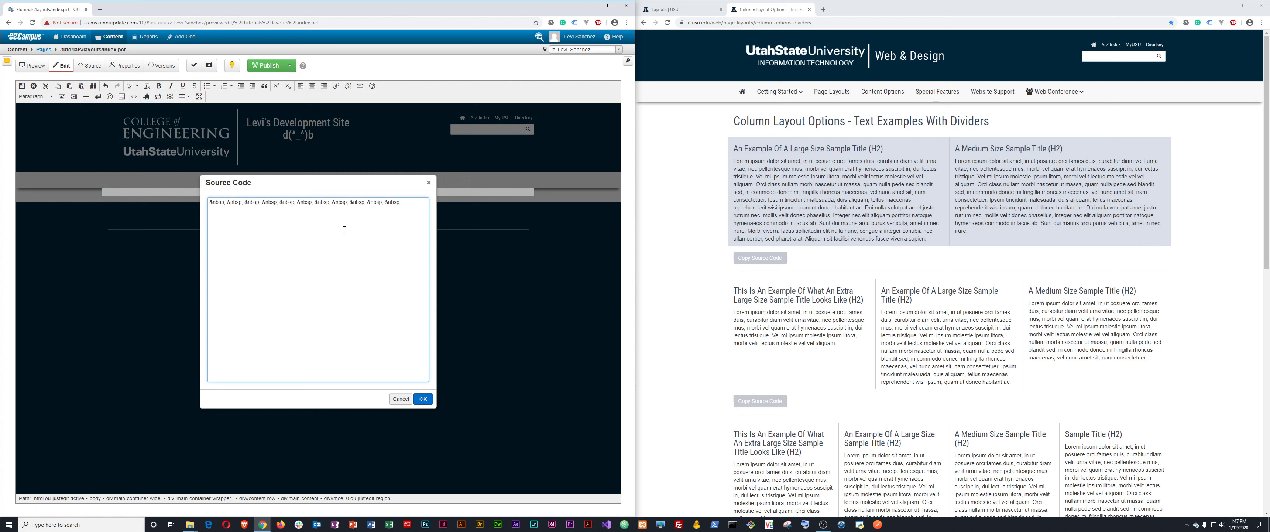
{"action": "key", "text": "ctrl+a"}
{"action": "key", "text": "Delete"}
{"action": "key", "text": "ctrl+v"}
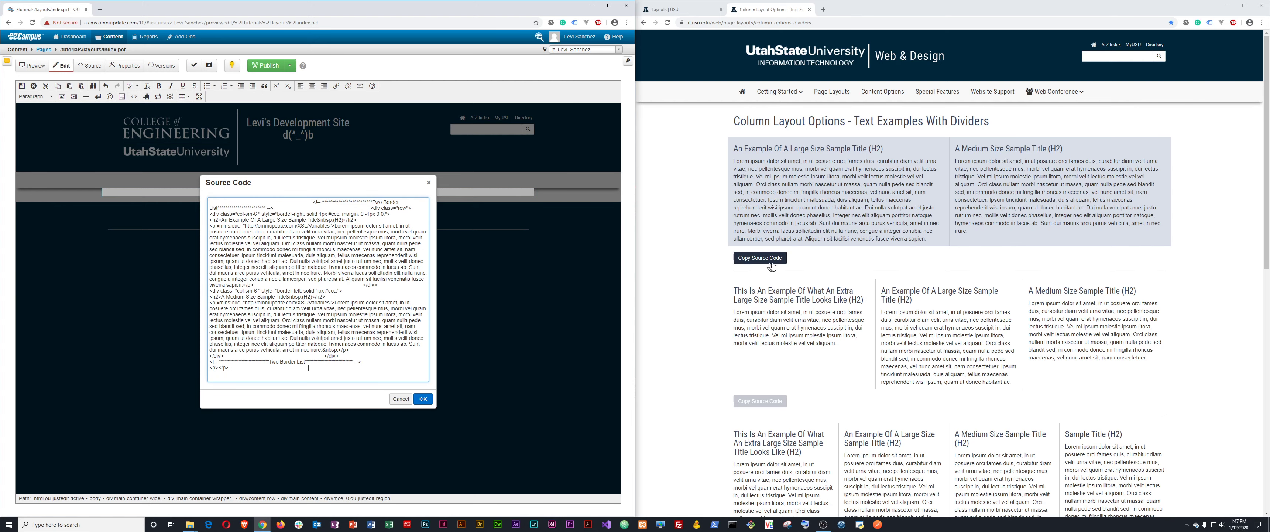
{"action": "left_click", "coordinate": [423, 398]}
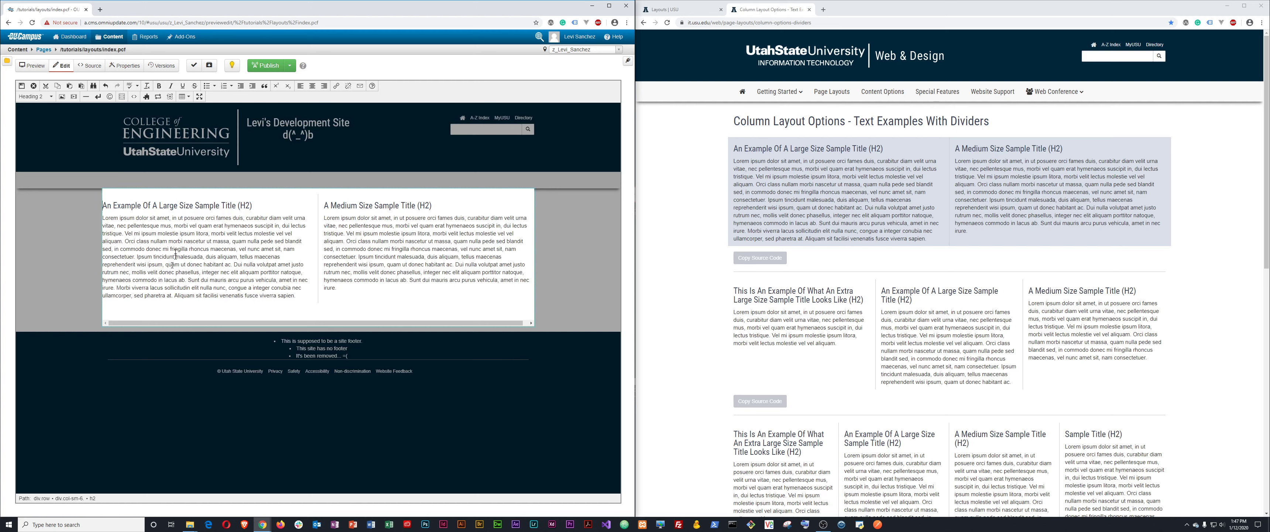
Replace the opening placeholder text of the first column's paragraph with "My content."
{"action": "left_click_drag", "start_coordinate": [130, 225], "coordinate": [162, 264]}
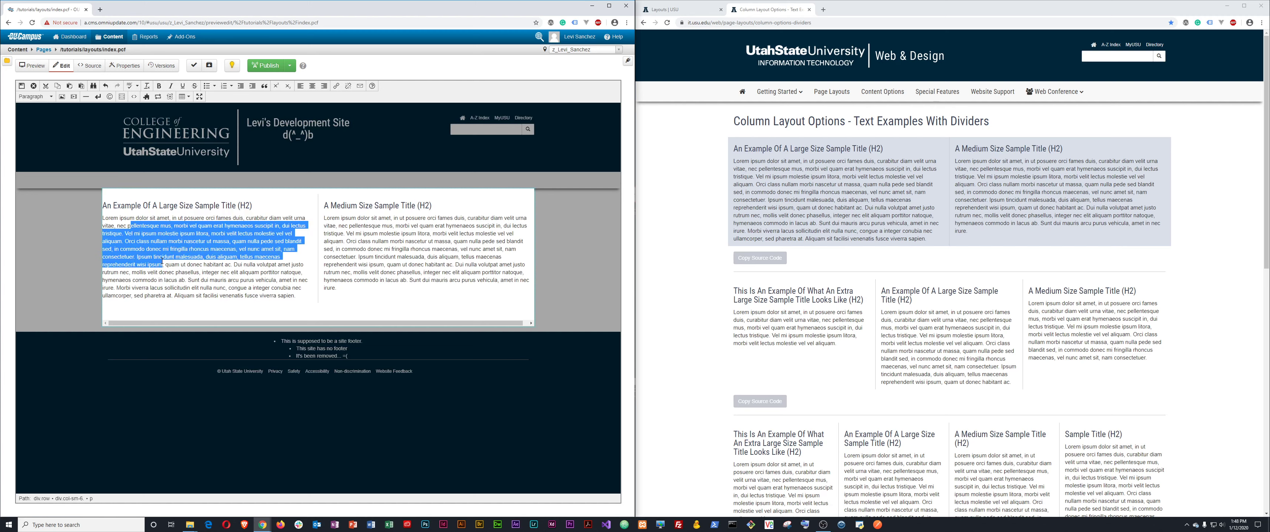
{"action": "key", "text": "BackSpace"}
{"action": "key", "text": "shift+Up"}
{"action": "key", "text": "shift+Up"}
{"action": "key", "text": "shift+Down"}
{"action": "key", "text": "shift+Left"}
{"action": "key", "text": "shift+Left"}
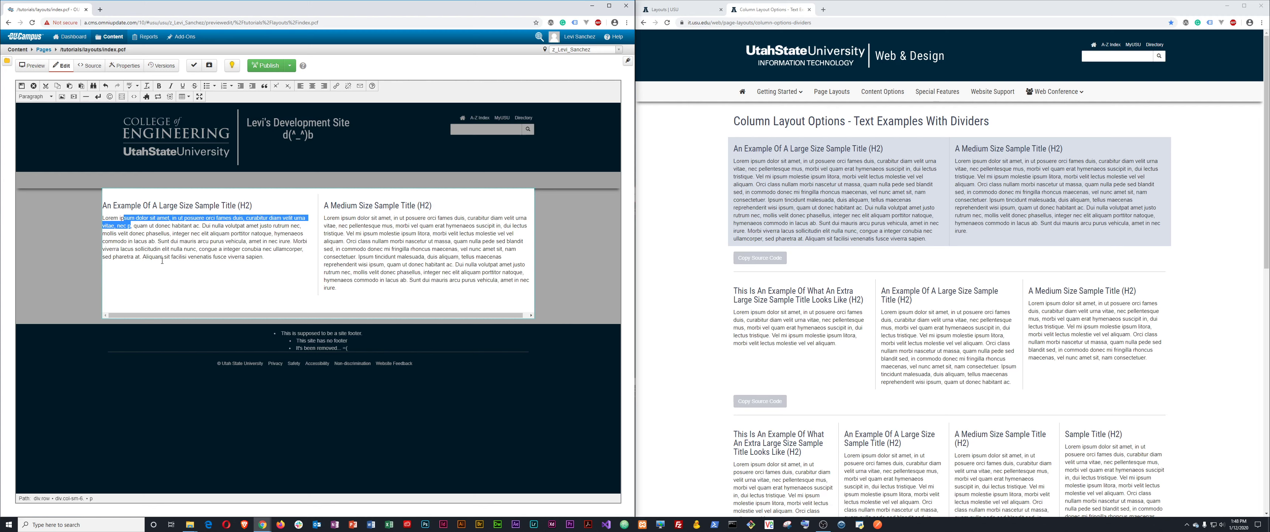
{"action": "key", "text": "BackSpace"}
{"action": "key", "text": "BackSpace"}
{"action": "key", "text": "BackSpace"}
{"action": "key", "text": "BackSpace"}
{"action": "key", "text": "BackSpace"}
{"action": "key", "text": "BackSpace"}
{"action": "key", "text": "BackSpace"}
{"action": "key", "text": "BackSpace"}
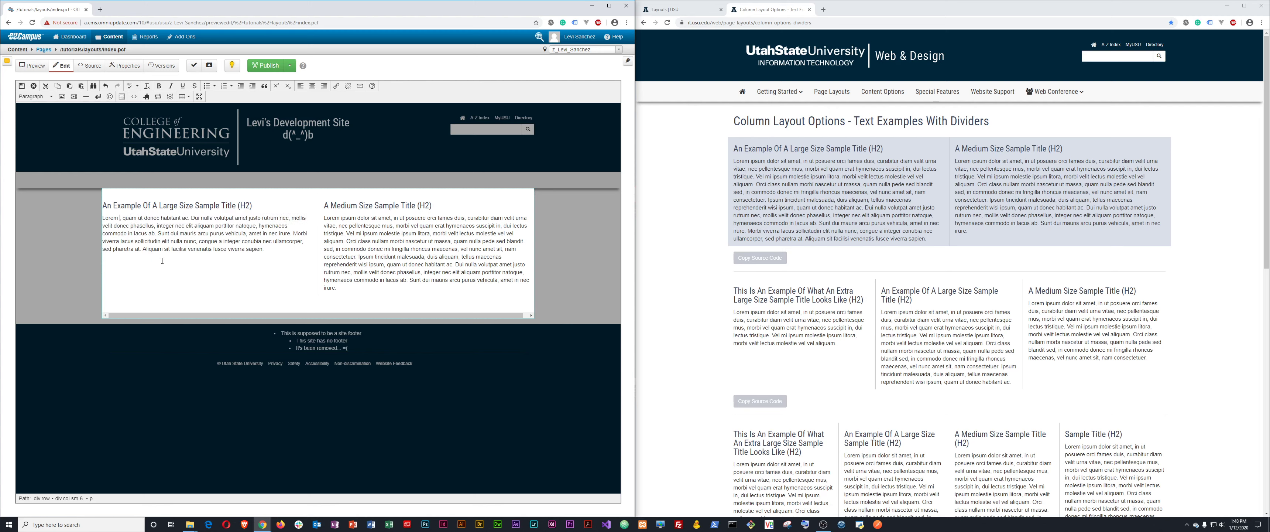
{"action": "type", "text": "LMy come"}
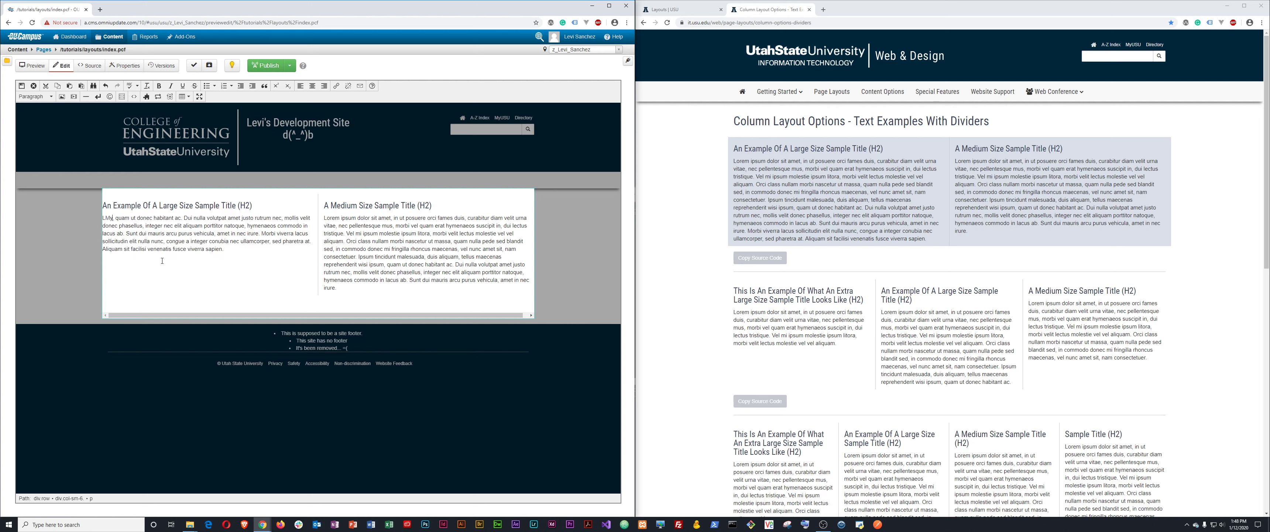
{"action": "key", "text": "BackSpace"}
{"action": "key", "text": "BackSpace"}
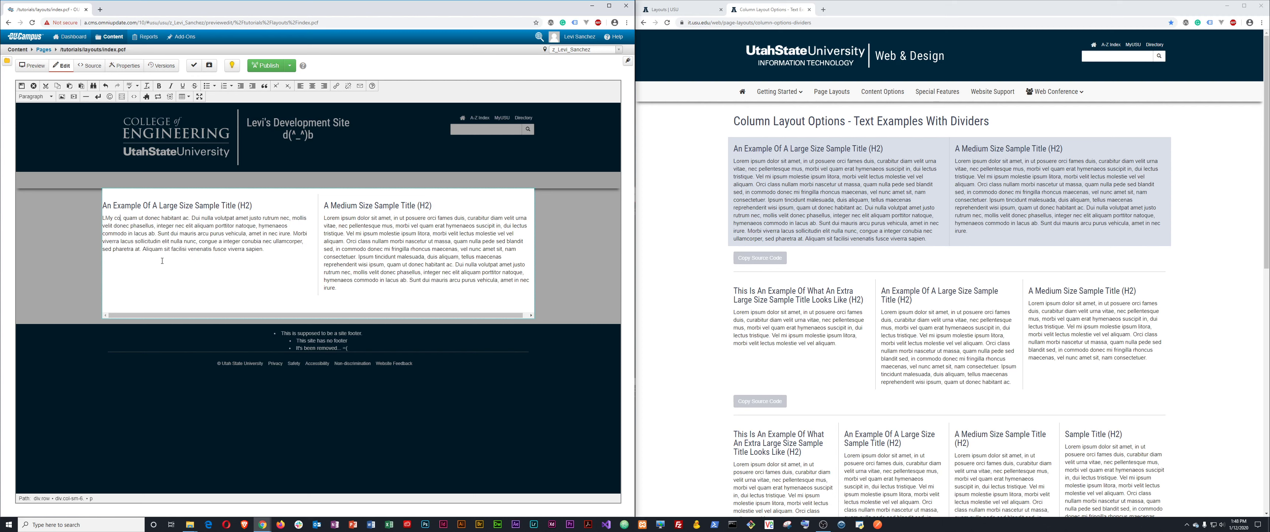
{"action": "type", "text": "ntent."}
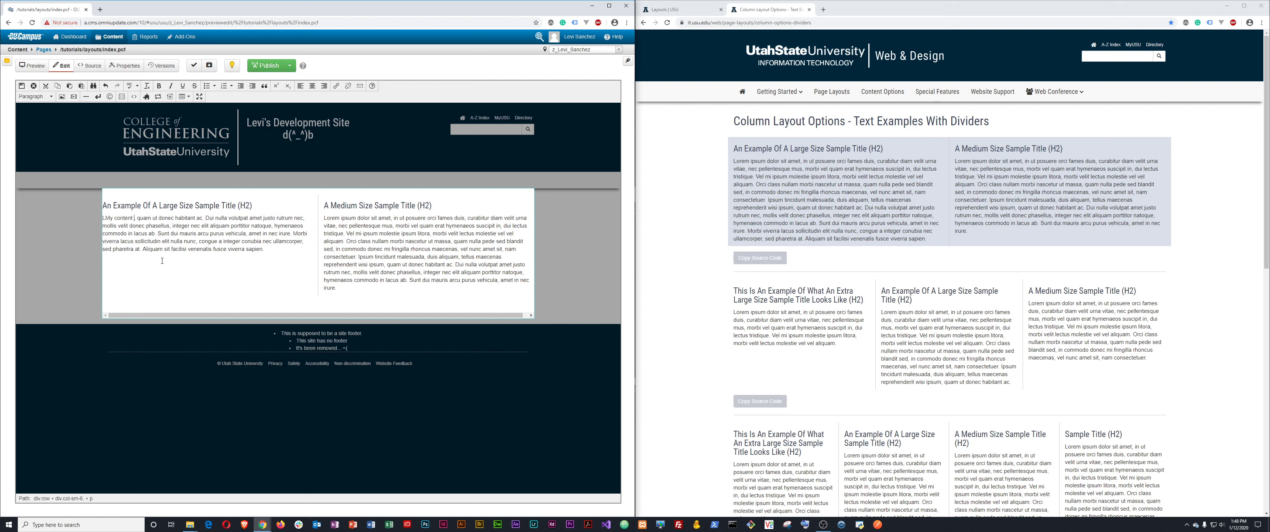
Delete the filler text following "My content." up to the last sentence, and remove the stray L before it
{"action": "key", "text": "Delete"}
{"action": "key", "text": "shift+Down"}
{"action": "key", "text": "shift+Down"}
{"action": "key", "text": "shift+Down"}
{"action": "key", "text": "shift+Down"}
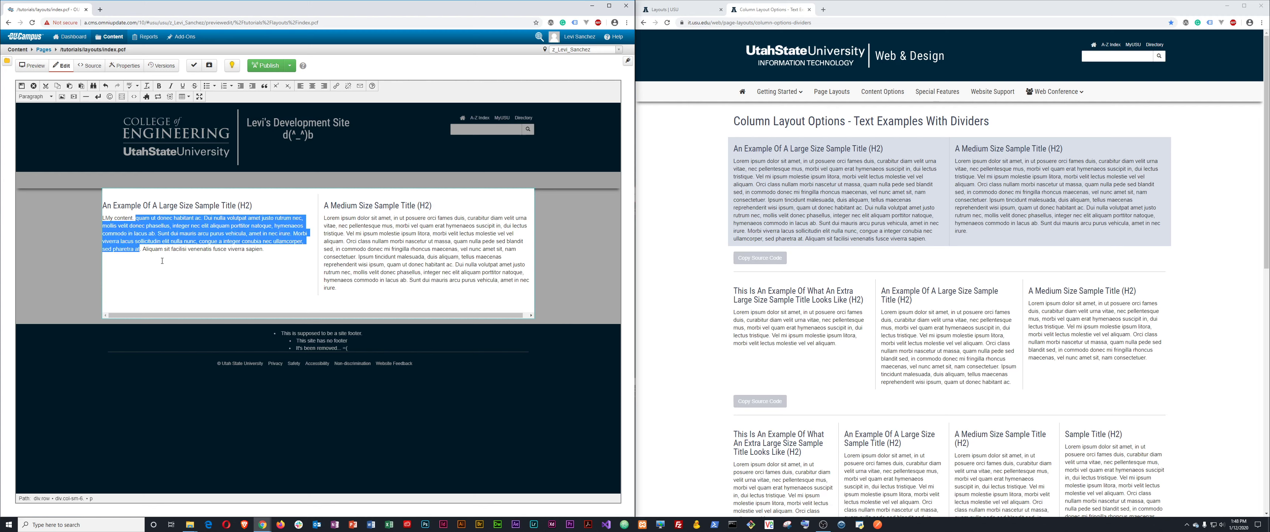
{"action": "key", "text": "Delete"}
{"action": "key", "text": "Delete"}
{"action": "key", "text": "Delete"}
{"action": "key", "text": "Delete"}
{"action": "key", "text": "Delete"}
{"action": "key", "text": "ctrl+shift+Left"}
{"action": "key", "text": "Left"}
{"action": "key", "text": "Left"}
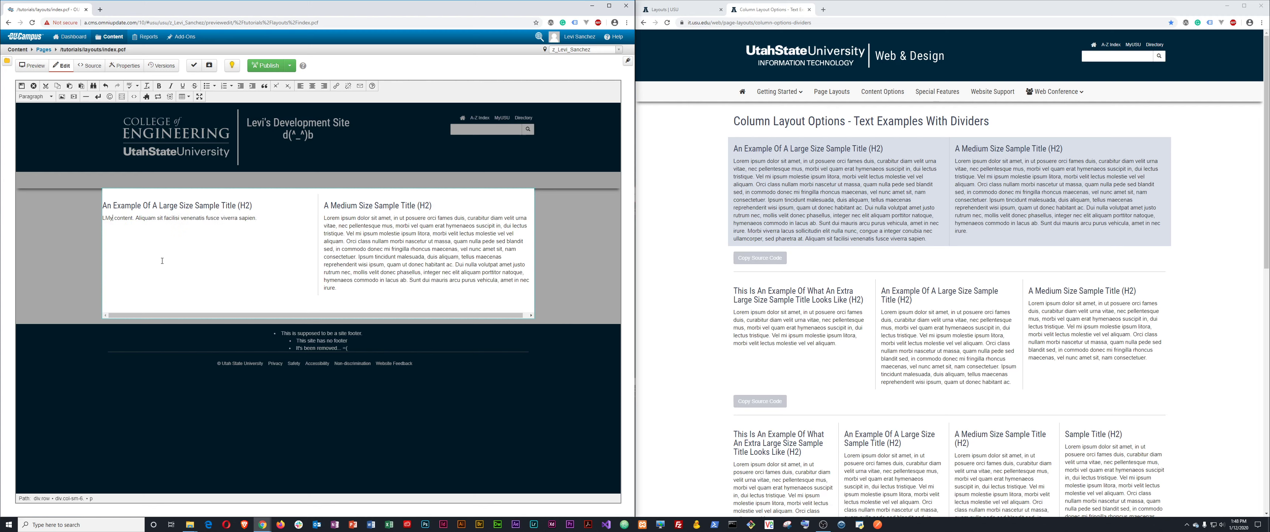
{"action": "key", "text": "BackSpace"}
Change the first column's title from a second-level heading to Heading 1
{"action": "key", "text": "Up"}
{"action": "double_click", "coordinate": [207, 206]}
{"action": "left_click", "coordinate": [249, 205]}
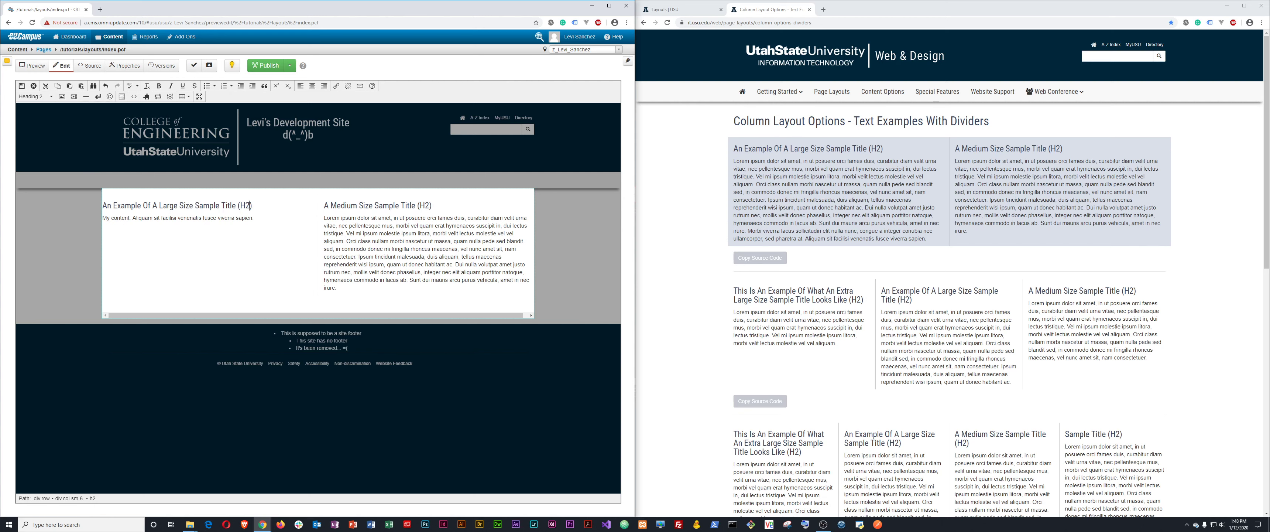
{"action": "triple_click", "coordinate": [181, 205]}
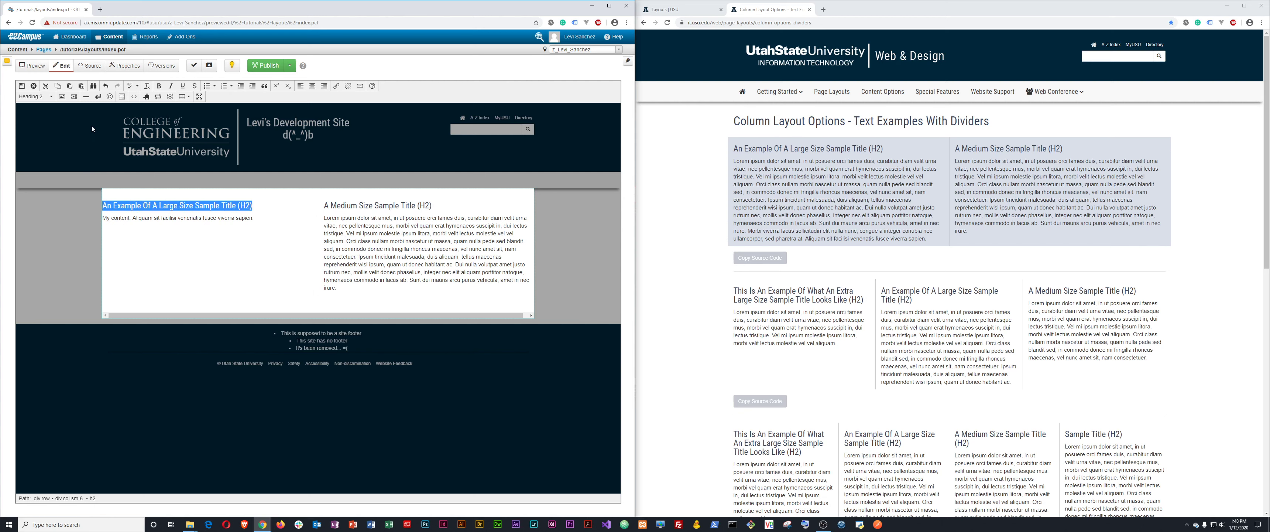
{"action": "left_click", "coordinate": [42, 99]}
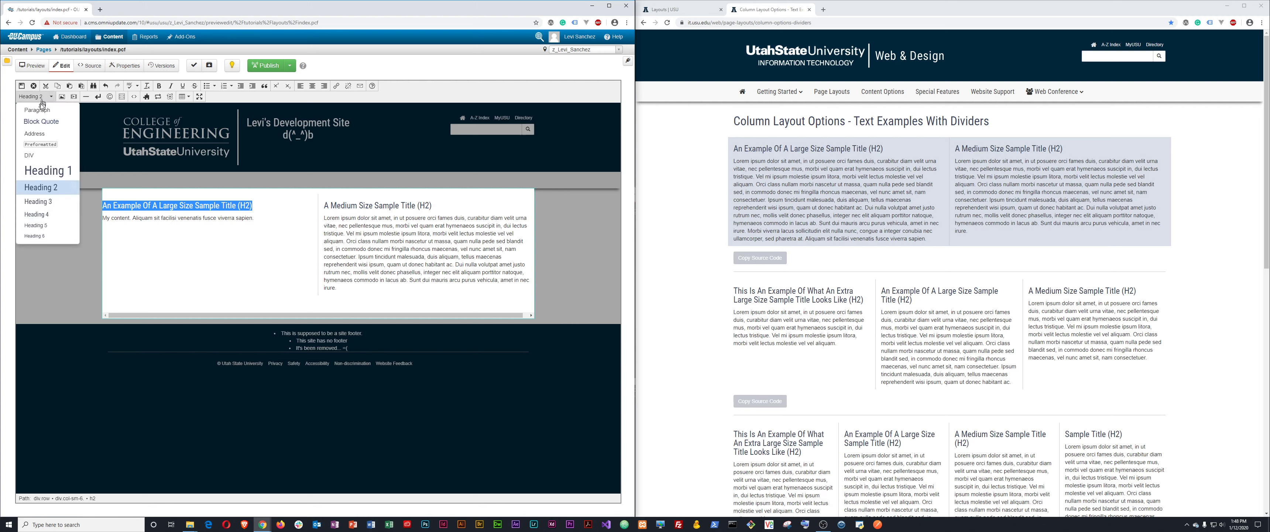
{"action": "left_click", "coordinate": [60, 170]}
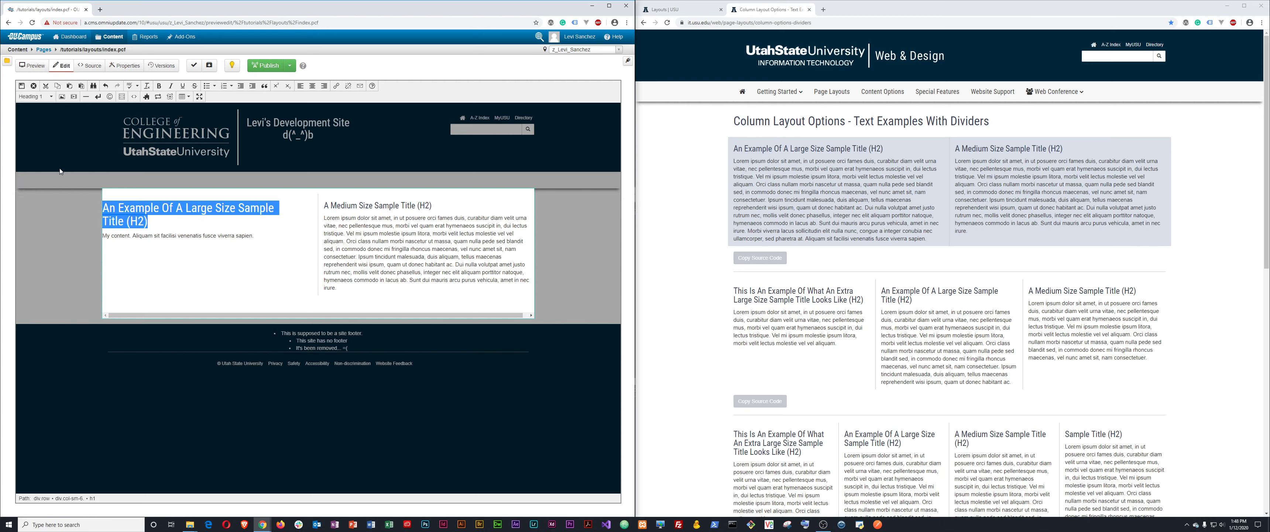
Insert "into to Layouts" after "An" in the first column's heading
{"action": "left_click", "coordinate": [121, 207]}
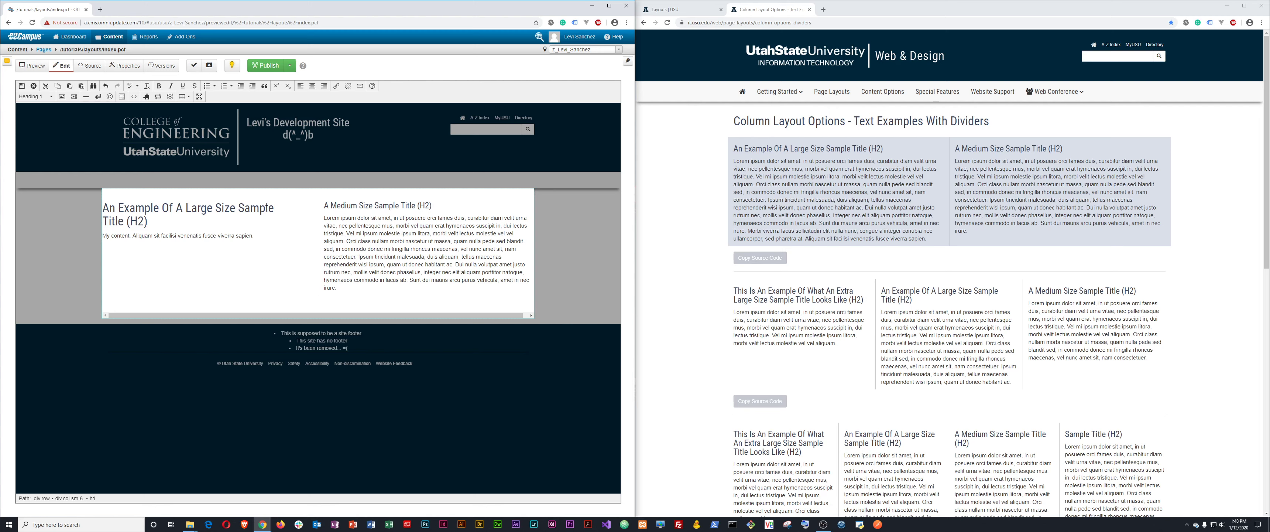
{"action": "type", "text": "into to Layb"}
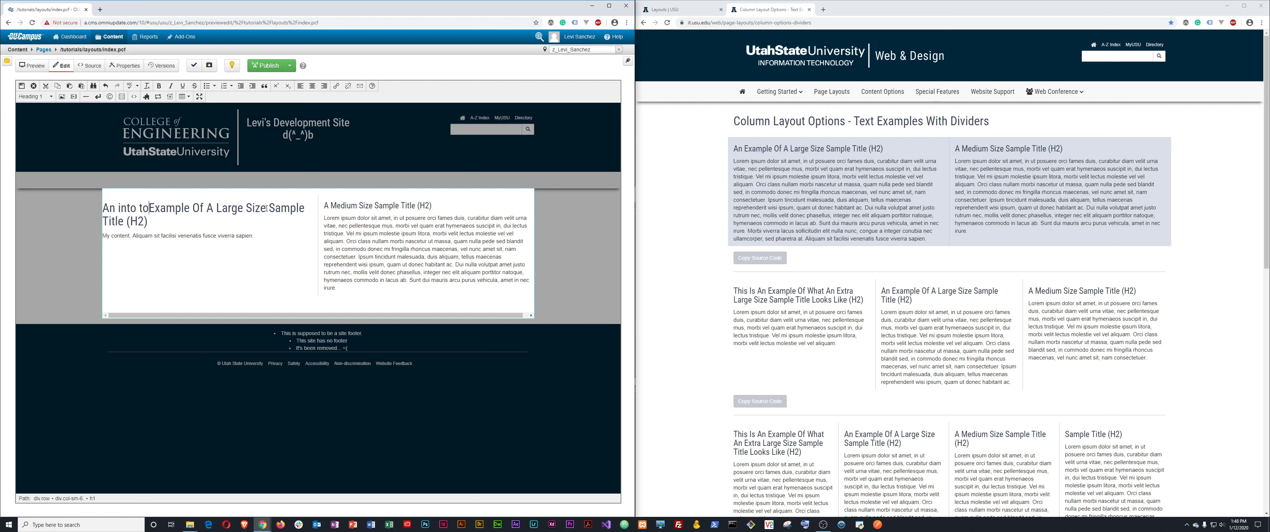
{"action": "key", "text": "BackSpace"}
{"action": "type", "text": "outs"}
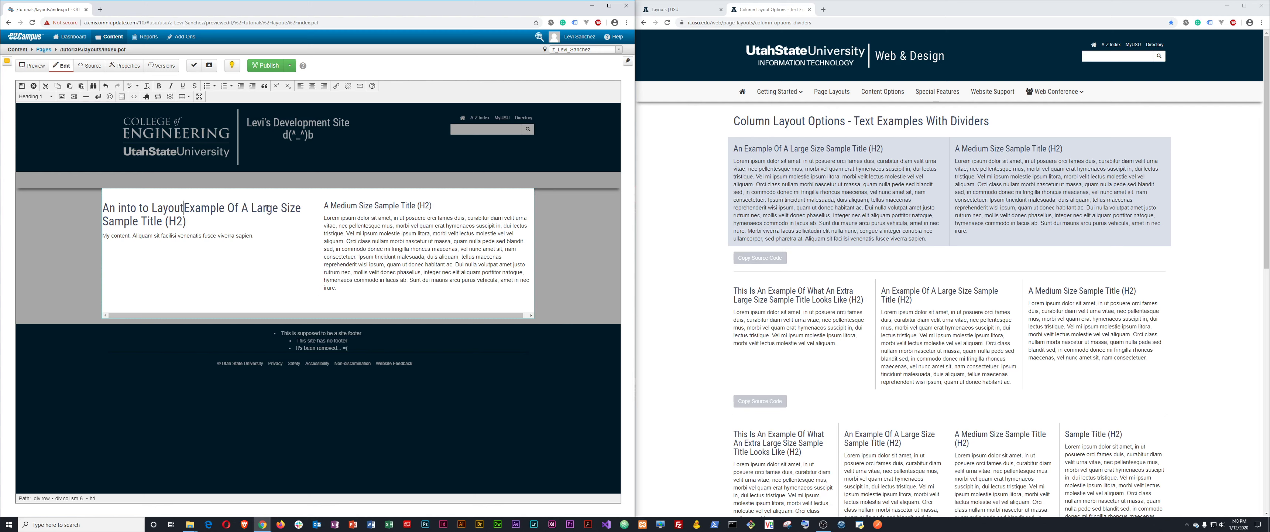
Delete the leftover placeholder words after "An into to Layouts" in the first column's heading, including "(H2)"
{"action": "key", "text": "ctrl+shift+Right"}
{"action": "key", "text": "Delete"}
{"action": "key", "text": "ctrl+Delete"}
{"action": "key", "text": "ctrl+shift+Right"}
{"action": "key", "text": "ctrl+shift+Right"}
{"action": "key", "text": "ctrl+shift+Right"}
{"action": "key", "text": "ctrl+shift+Right"}
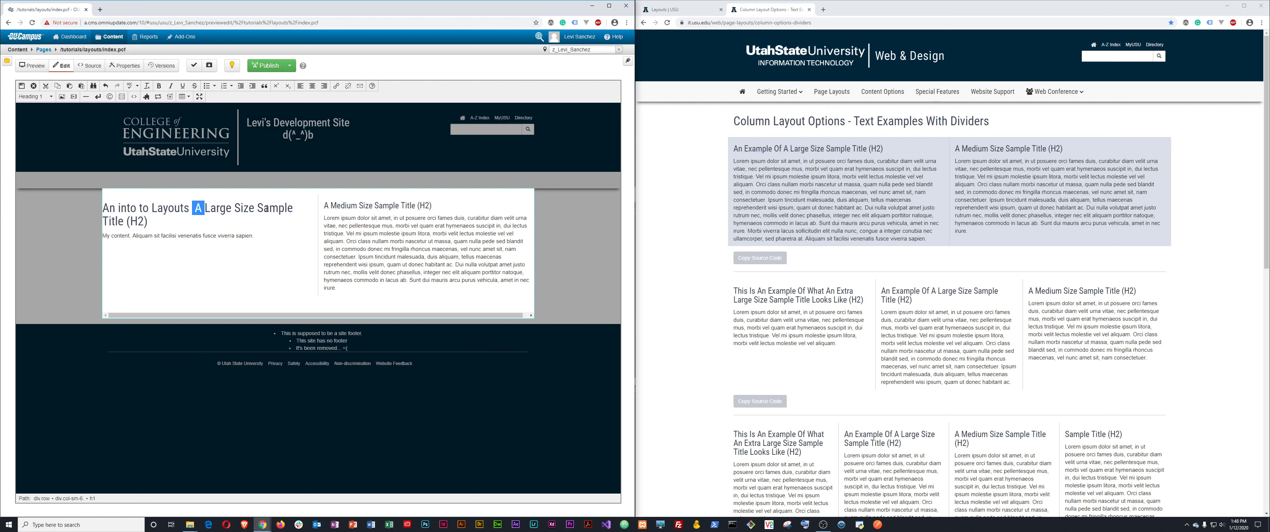
{"action": "key", "text": "Delete"}
{"action": "key", "text": "ctrl+shift+Right"}
{"action": "key", "text": "Delete"}
{"action": "key", "text": "ctrl+shift+Right"}
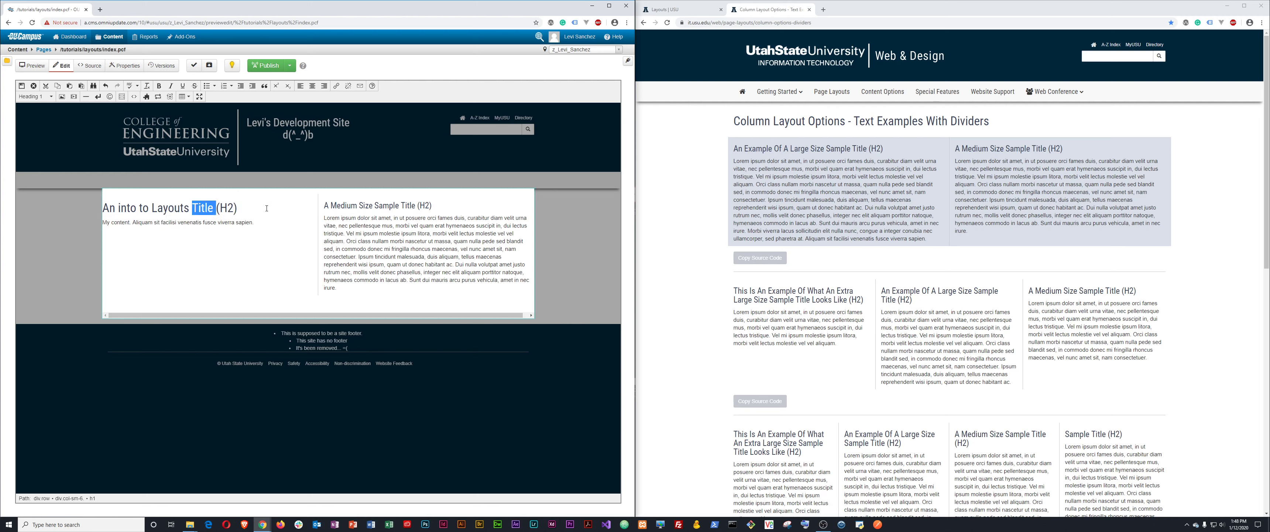
{"action": "key", "text": "Delete"}
{"action": "key", "text": "ctrl+shift+Right"}
{"action": "key", "text": "Delete"}
Delete most of the second column's filler text, and with block outlines shown, add an empty paragraph beneath that column's heading
{"action": "left_click_drag", "start_coordinate": [325, 218], "coordinate": [356, 280]}
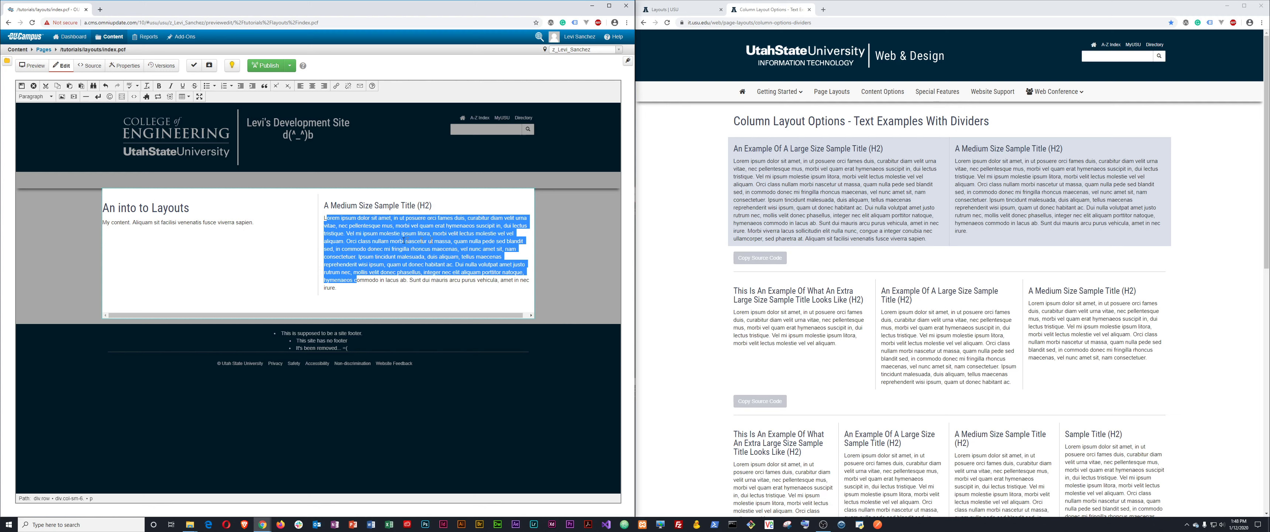
{"action": "key", "text": "BackSpace"}
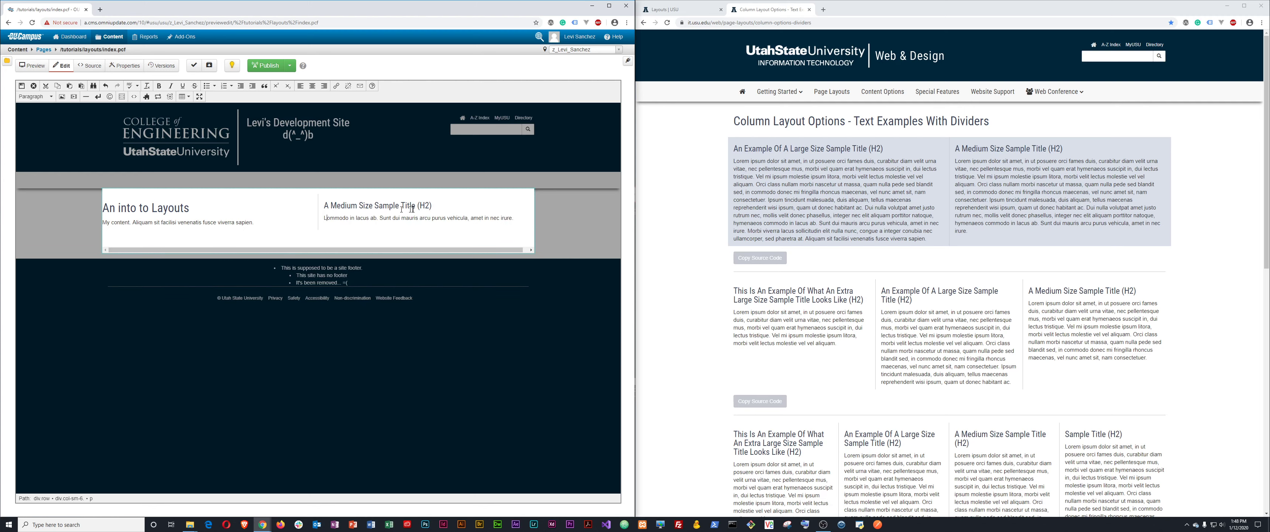
{"action": "left_click", "coordinate": [122, 96]}
{"action": "left_click", "coordinate": [446, 215]}
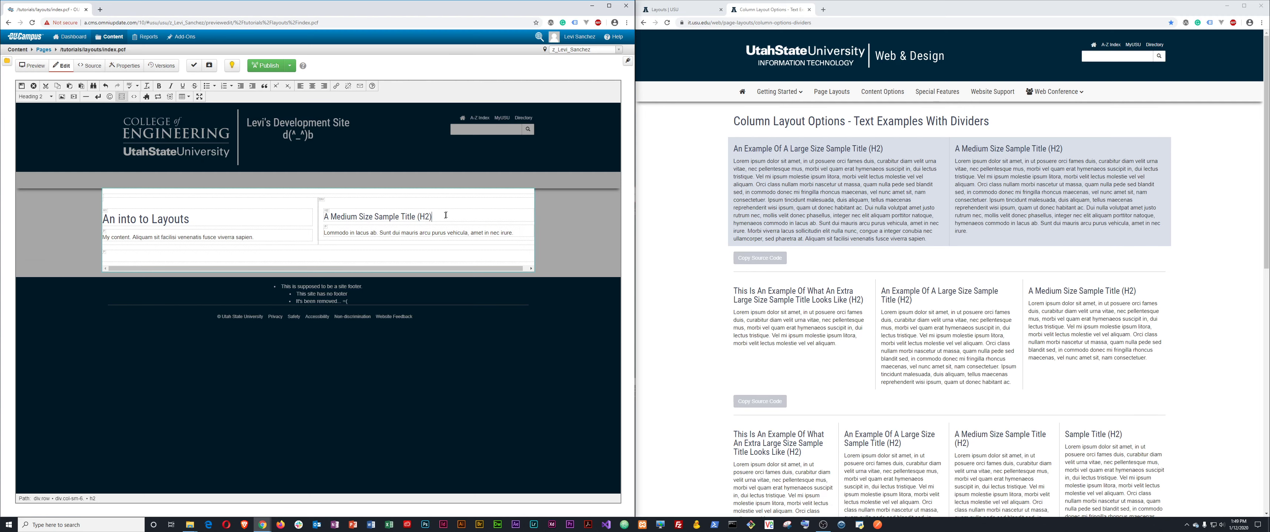
{"action": "key", "text": "Return"}
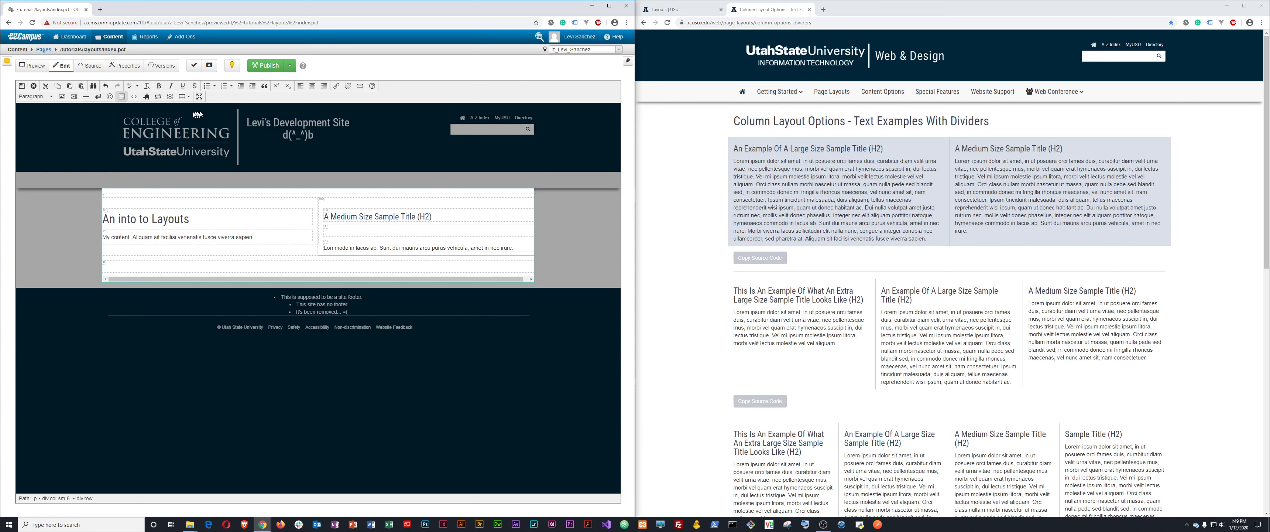
Choose pupper-dog-400x600.jpg from the tutorials/images folder as the source of a new image in the second column's empty paragraph
{"action": "left_click", "coordinate": [62, 97]}
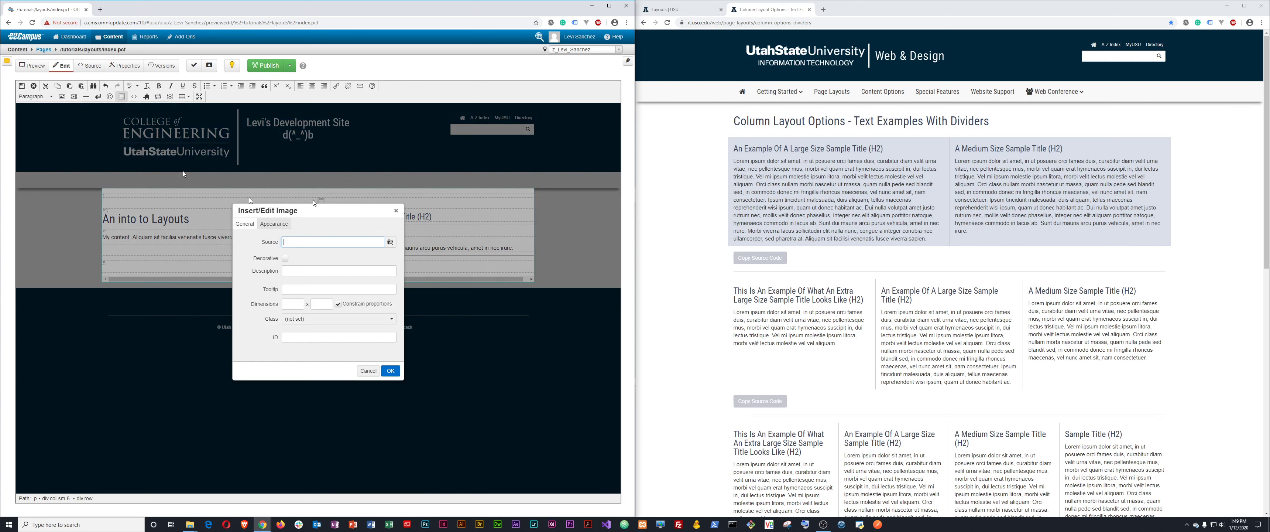
{"action": "left_click", "coordinate": [390, 243]}
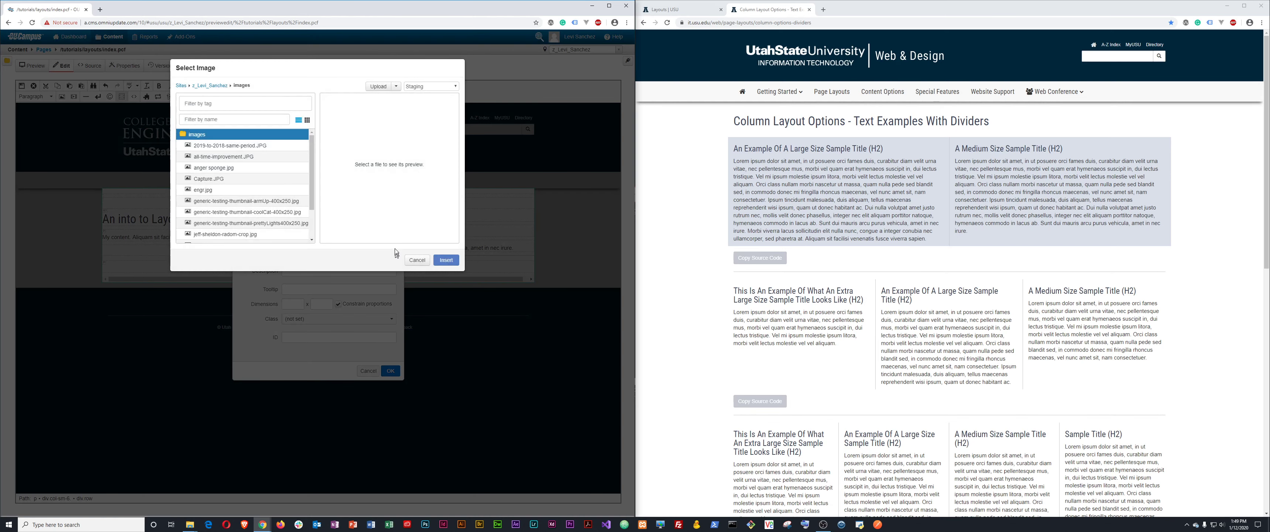
{"action": "left_click", "coordinate": [211, 119]}
{"action": "type", "text": "tut"}
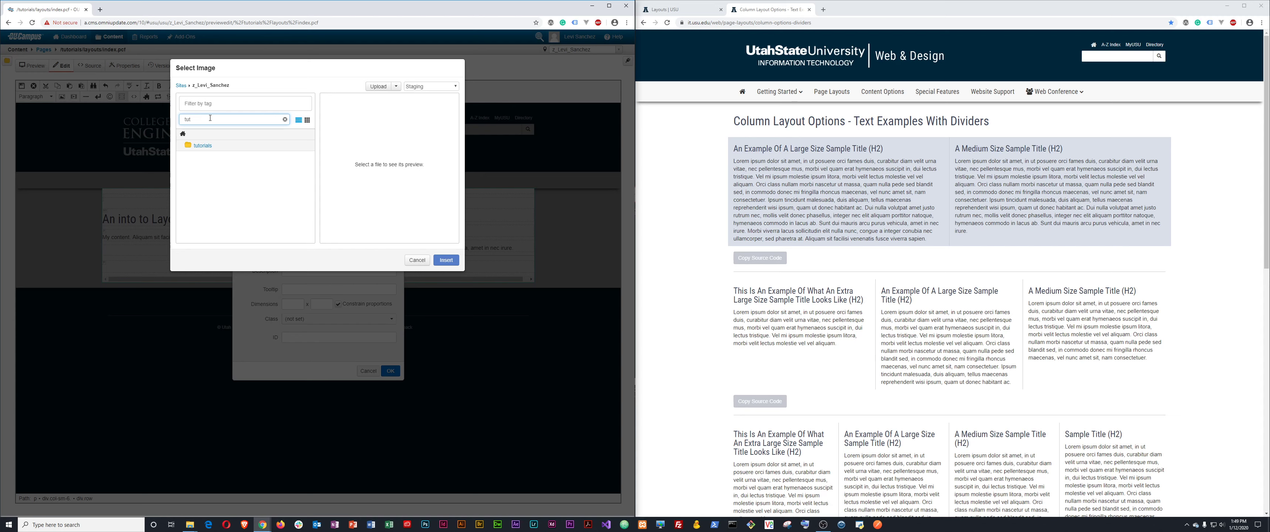
{"action": "left_click", "coordinate": [200, 145]}
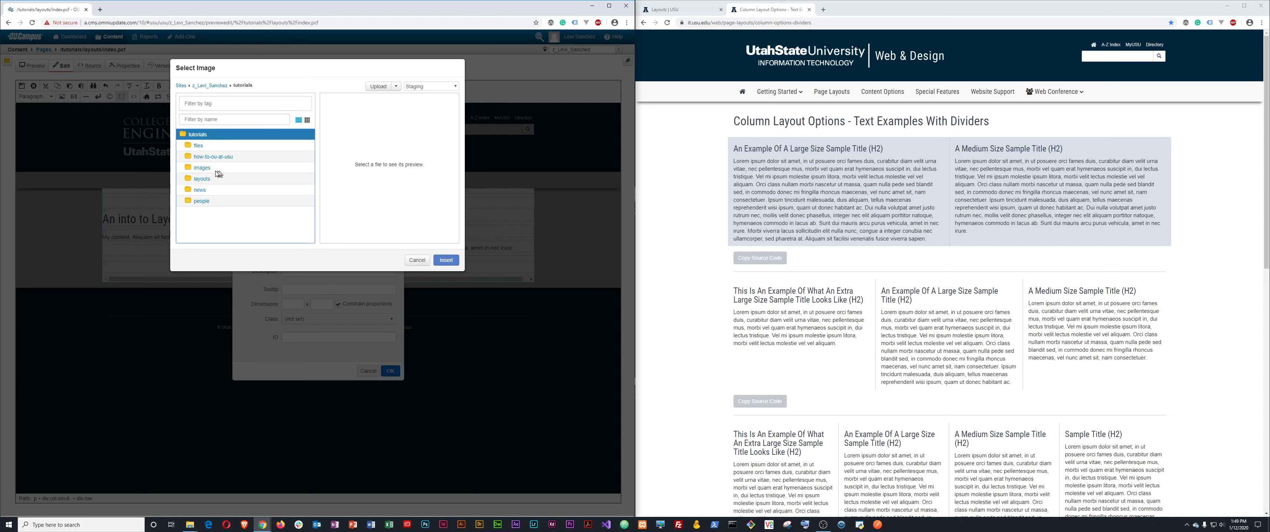
{"action": "left_click", "coordinate": [203, 168]}
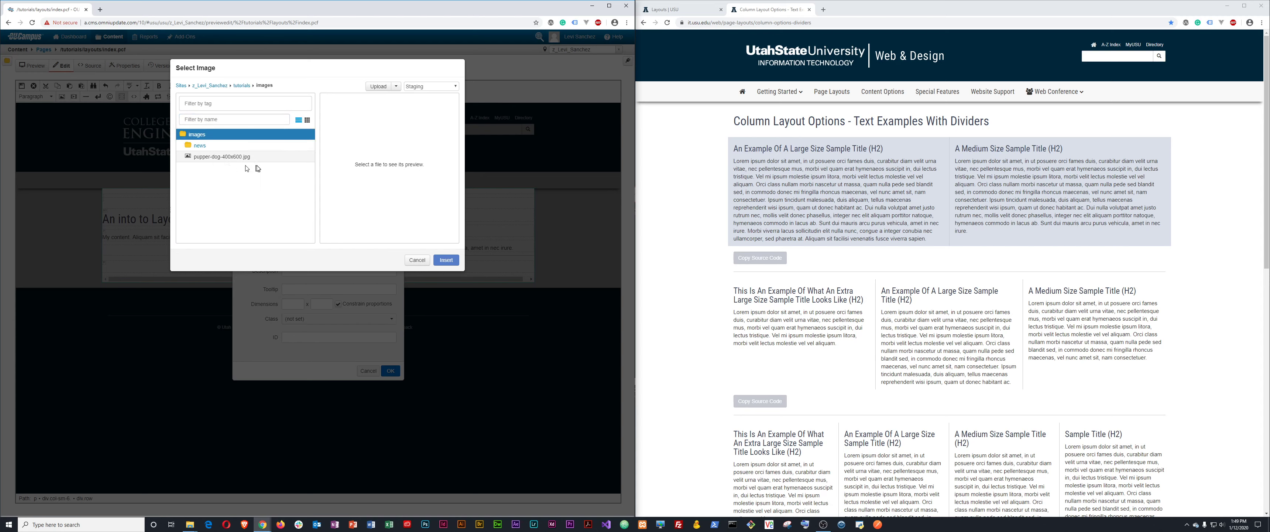
{"action": "left_click", "coordinate": [207, 157]}
{"action": "left_click", "coordinate": [447, 260]}
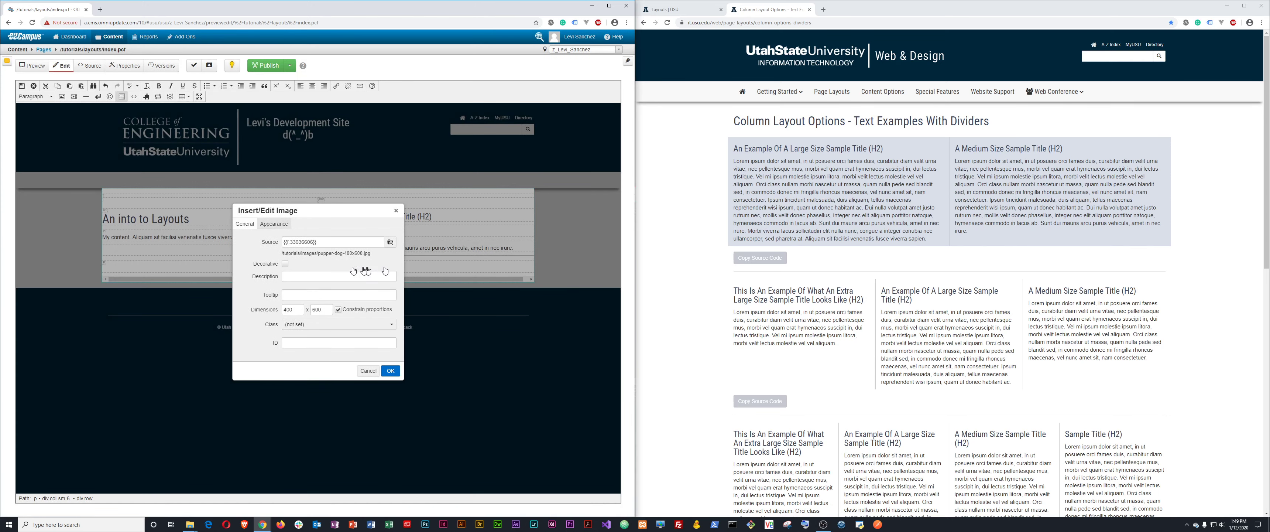
Give the image the description "Pupper" and insert it into the second column
{"action": "left_click", "coordinate": [297, 276]}
{"action": "type", "text": "Pupper"}
{"action": "left_click", "coordinate": [390, 371]}
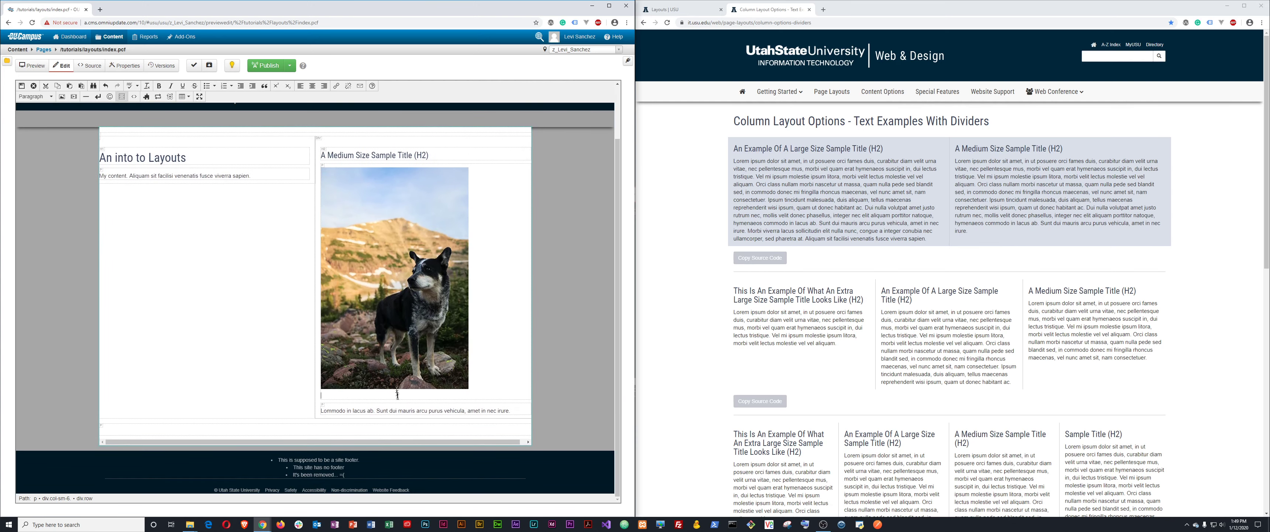
Delete the second column's leftover filler sentence and sample heading so only the dog image remains, and save the page
{"action": "triple_click", "coordinate": [398, 410]}
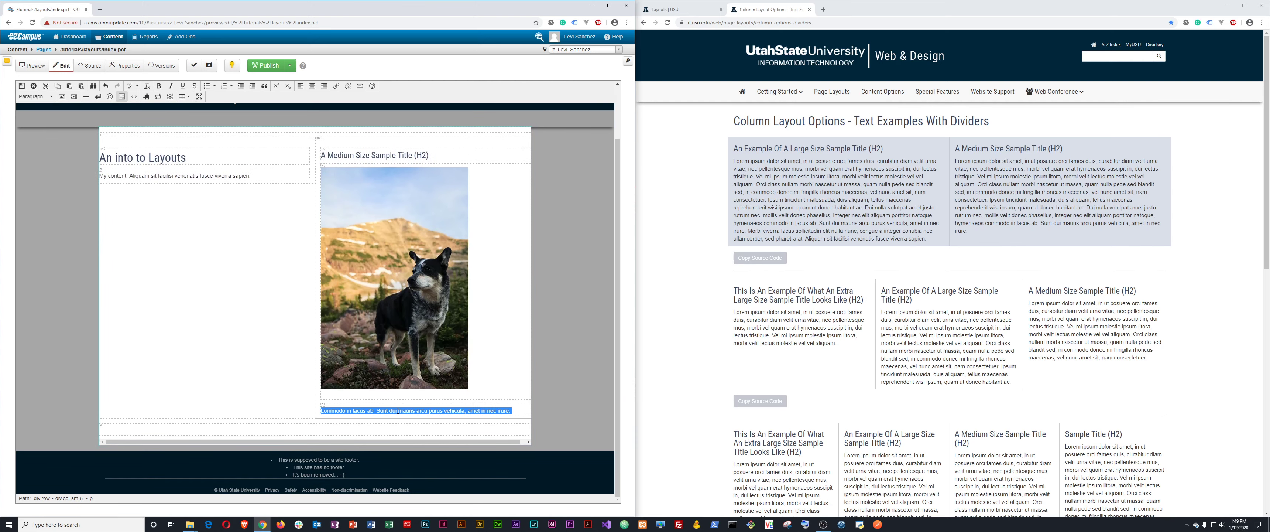
{"action": "key", "text": "BackSpace"}
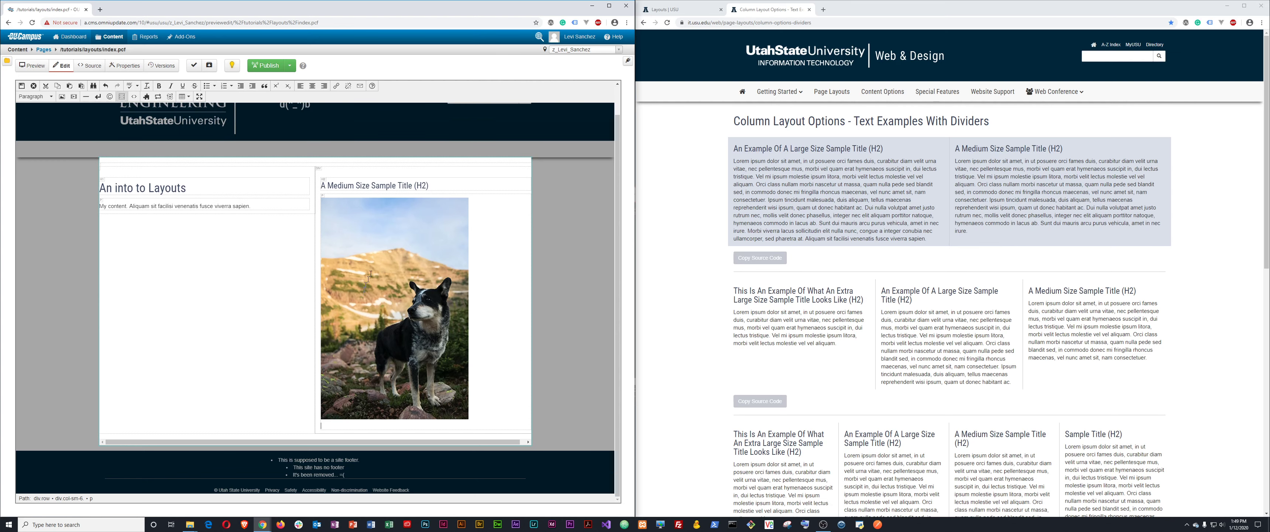
{"action": "left_click", "coordinate": [438, 187]}
{"action": "triple_click", "coordinate": [437, 189]}
{"action": "key", "text": "BackSpace"}
{"action": "key", "text": "BackSpace"}
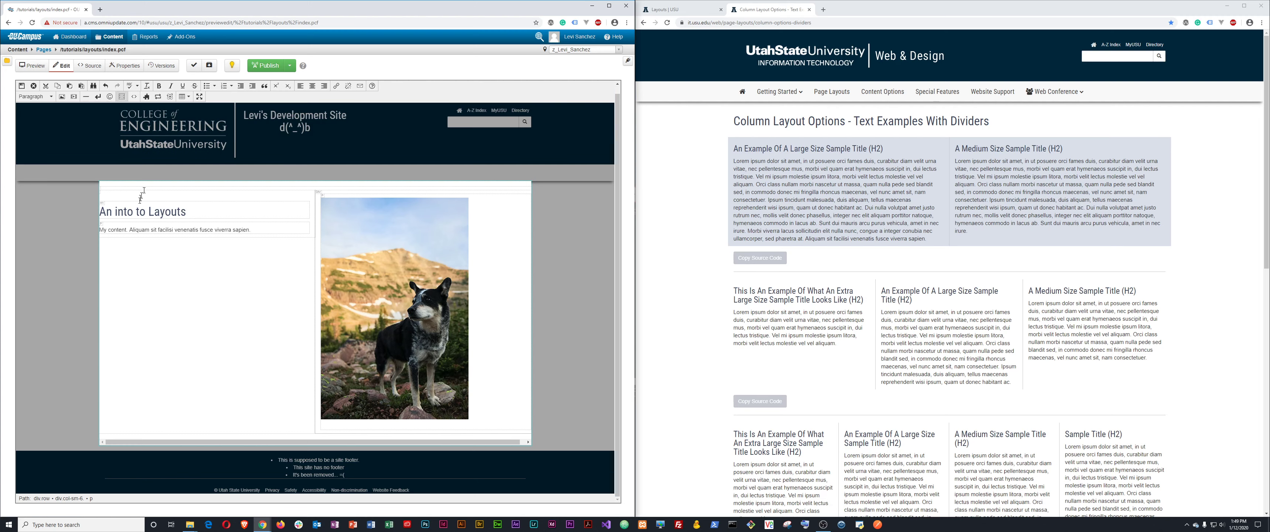
{"action": "left_click", "coordinate": [21, 85]}
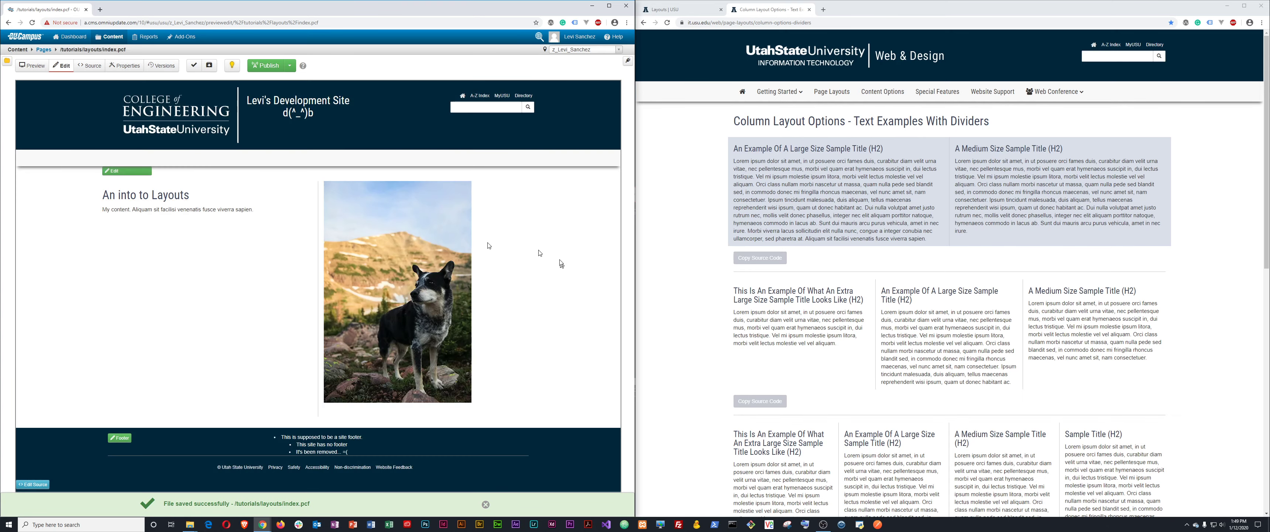
Copy the source code of the three-column text layout with dividers from the Web & Design site
{"action": "scroll", "coordinate": [819, 277], "scroll_direction": "down", "scroll_amount": 8}
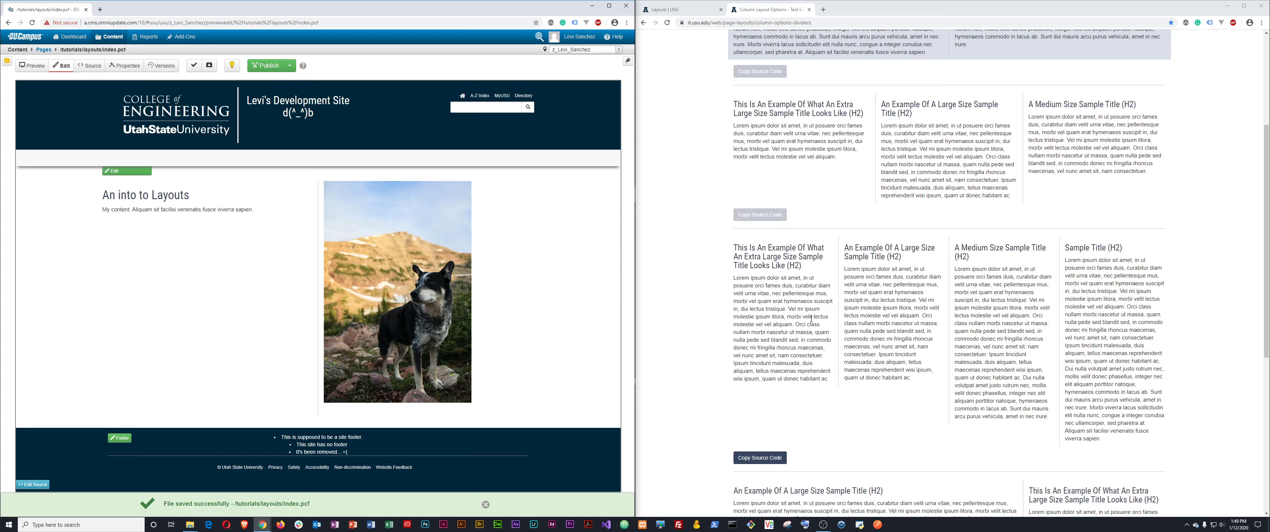
{"action": "scroll", "coordinate": [911, 239], "scroll_direction": "up", "scroll_amount": 4}
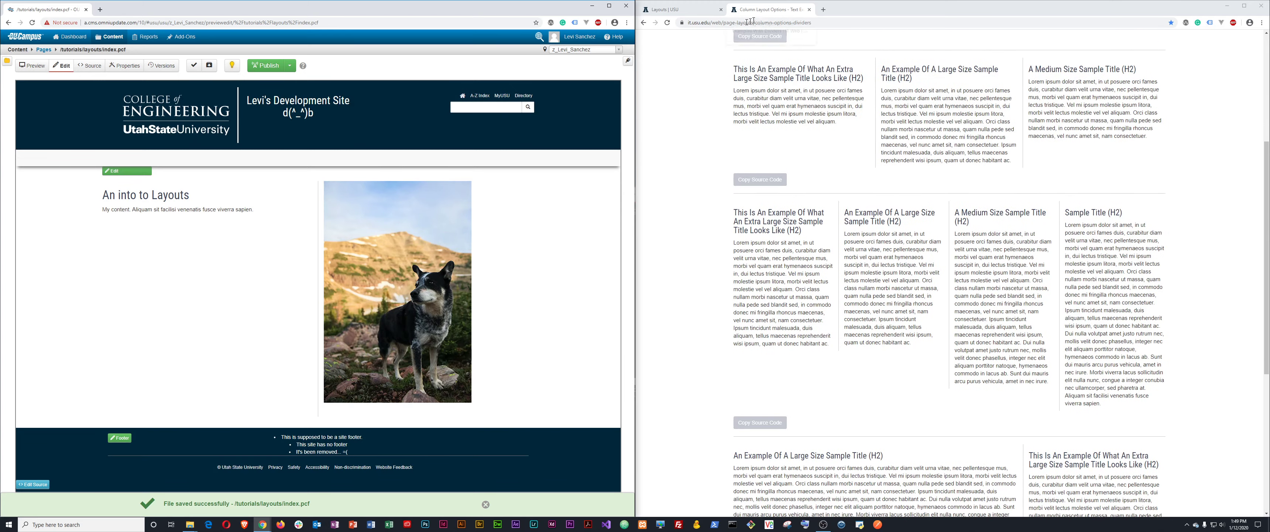
{"action": "scroll", "coordinate": [823, 228], "scroll_direction": "up", "scroll_amount": 5}
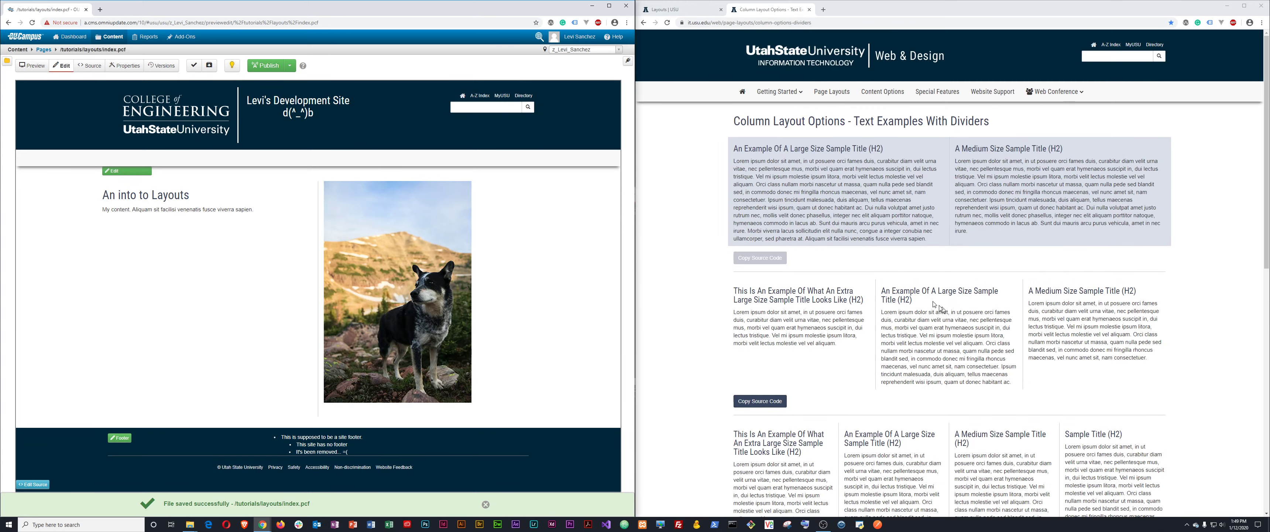
{"action": "scroll", "coordinate": [823, 228], "scroll_direction": "down", "scroll_amount": 10}
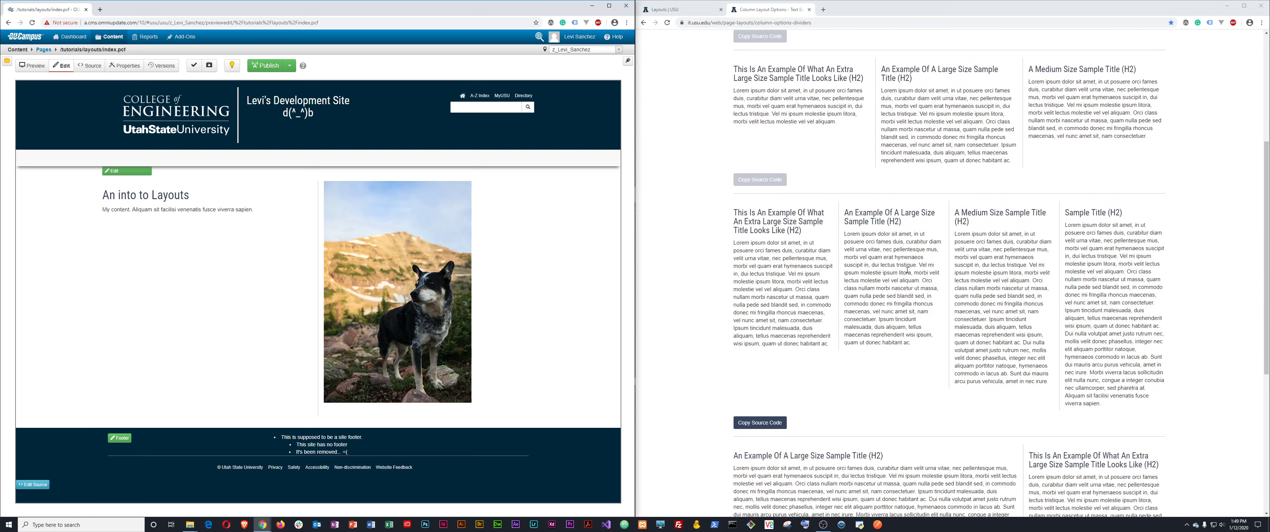
{"action": "scroll", "coordinate": [898, 269], "scroll_direction": "up", "scroll_amount": 5}
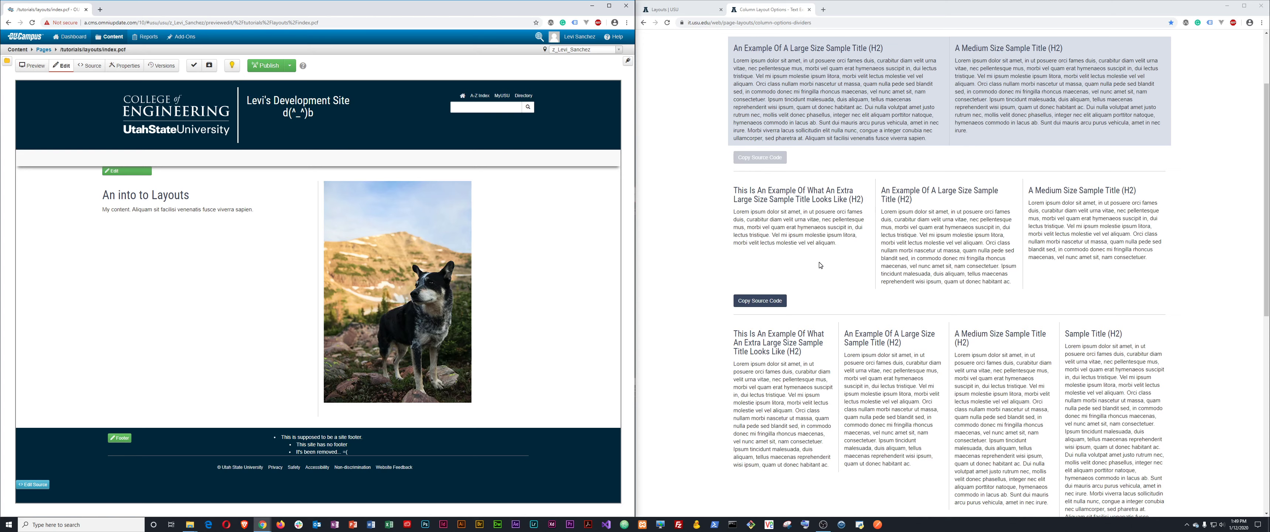
{"action": "scroll", "coordinate": [836, 270], "scroll_direction": "down", "scroll_amount": 3}
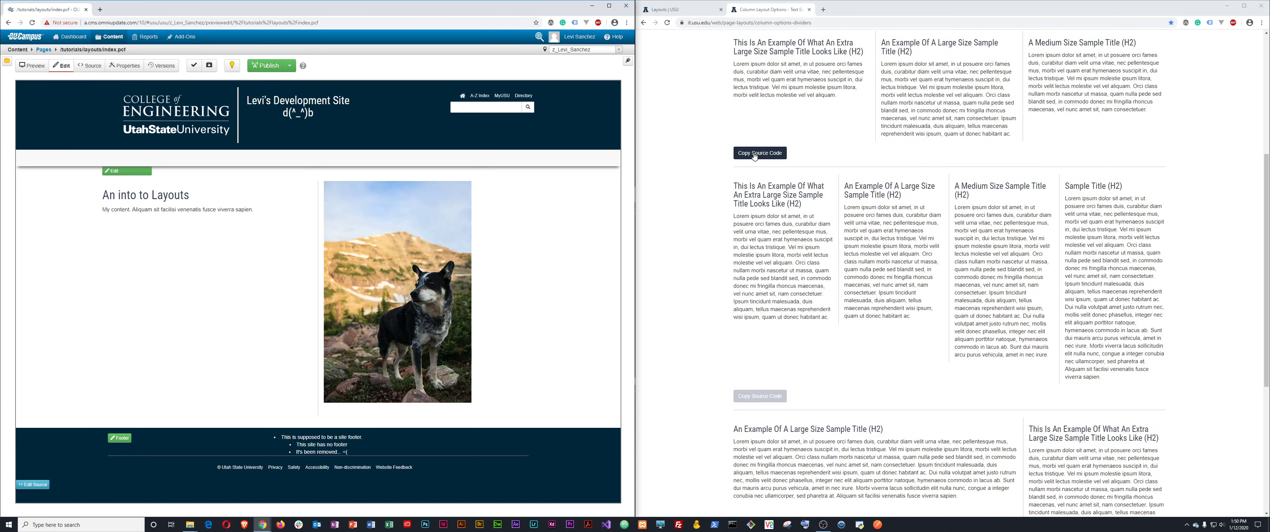
{"action": "scroll", "coordinate": [784, 165], "scroll_direction": "up", "scroll_amount": 2}
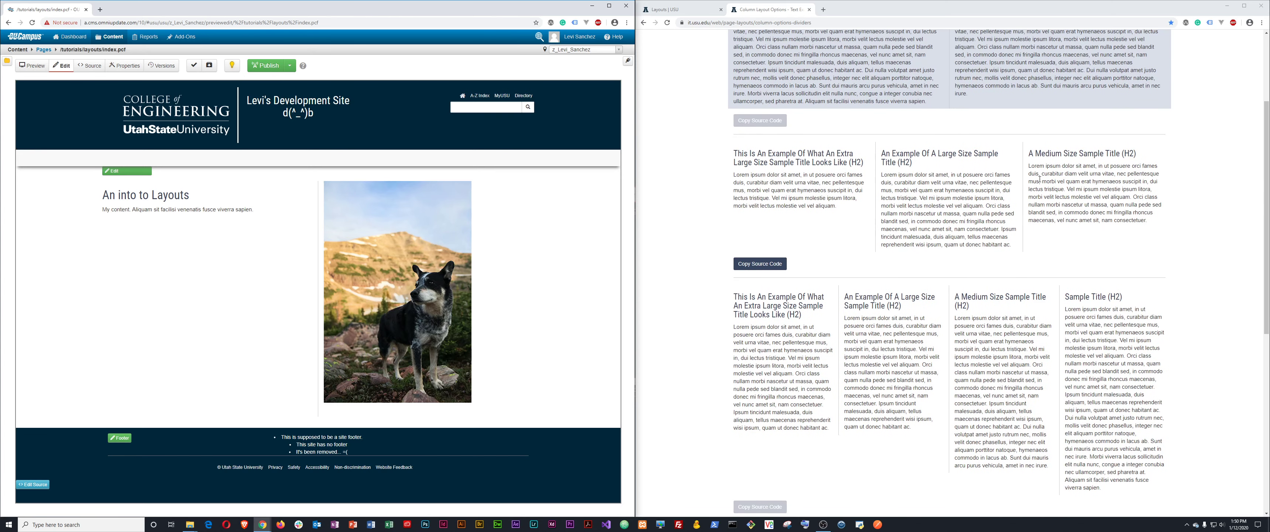
{"action": "left_click", "coordinate": [770, 264]}
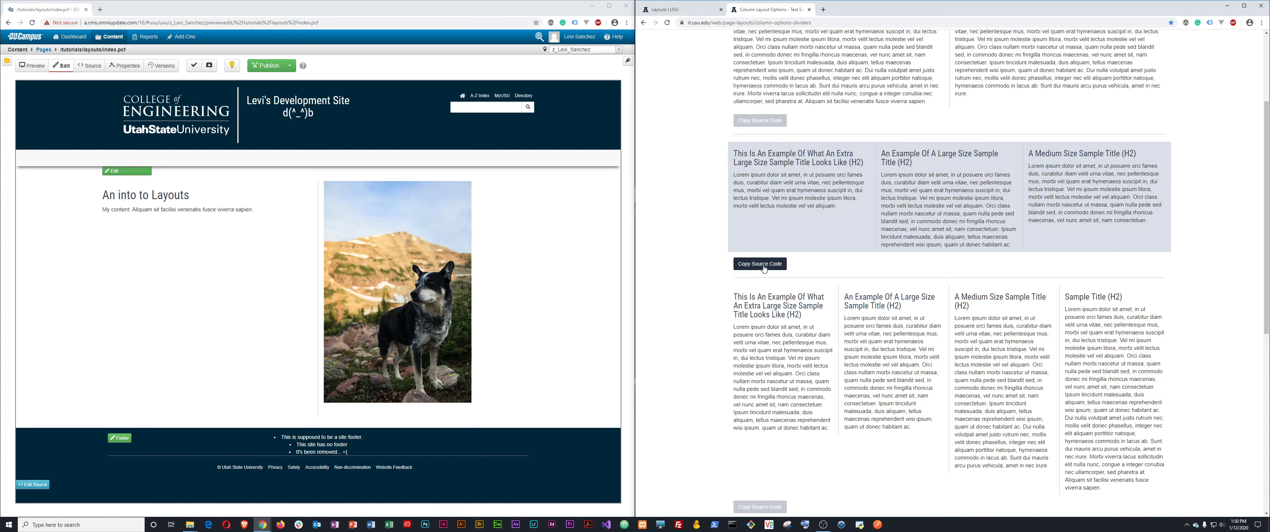
Open the main content region for editing, show the block outlines, and paste the copied three-column layout code after the existing source code
{"action": "left_click", "coordinate": [127, 171]}
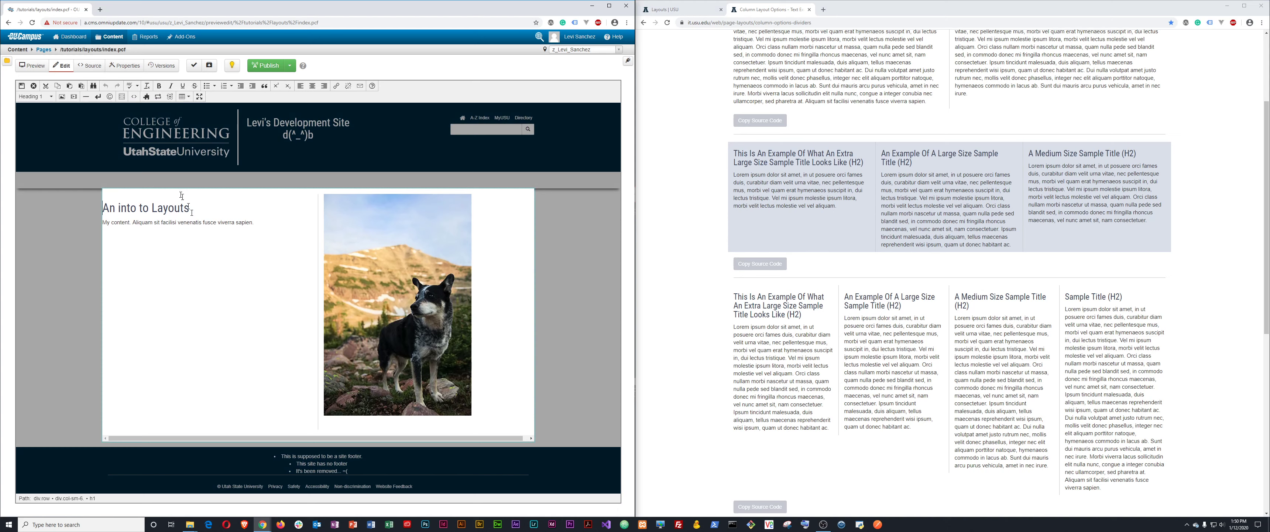
{"action": "left_click", "coordinate": [122, 96]}
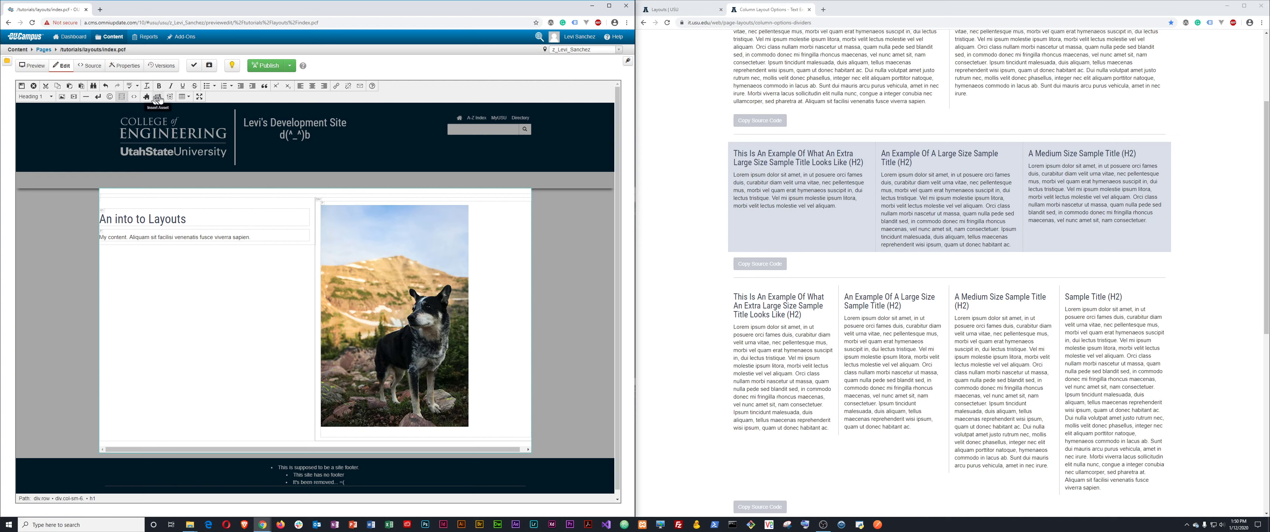
{"action": "left_click", "coordinate": [131, 98]}
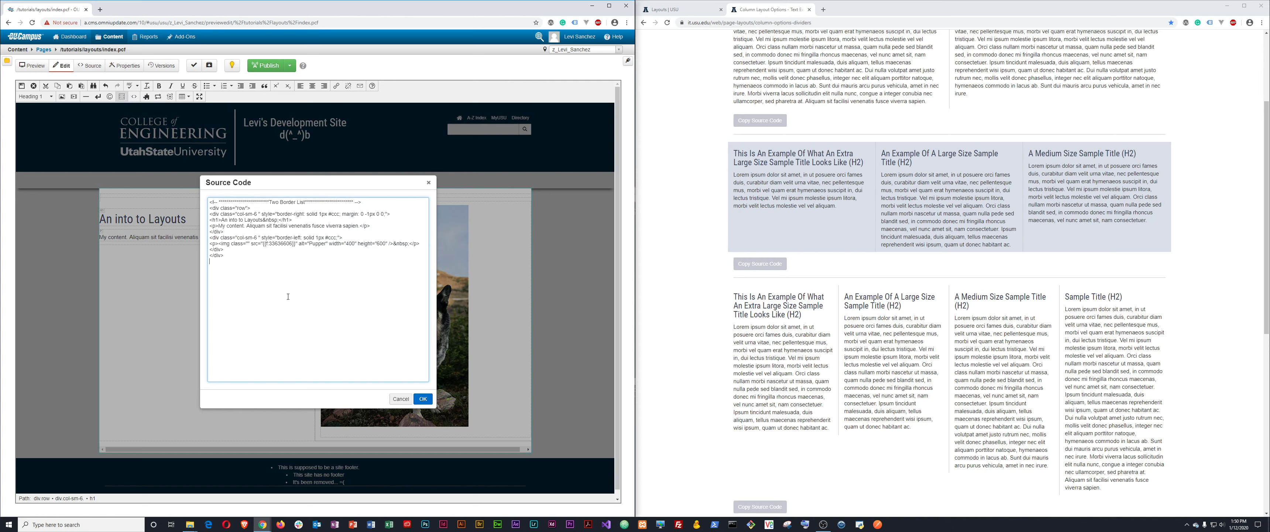
{"action": "key", "text": "ctrl+v"}
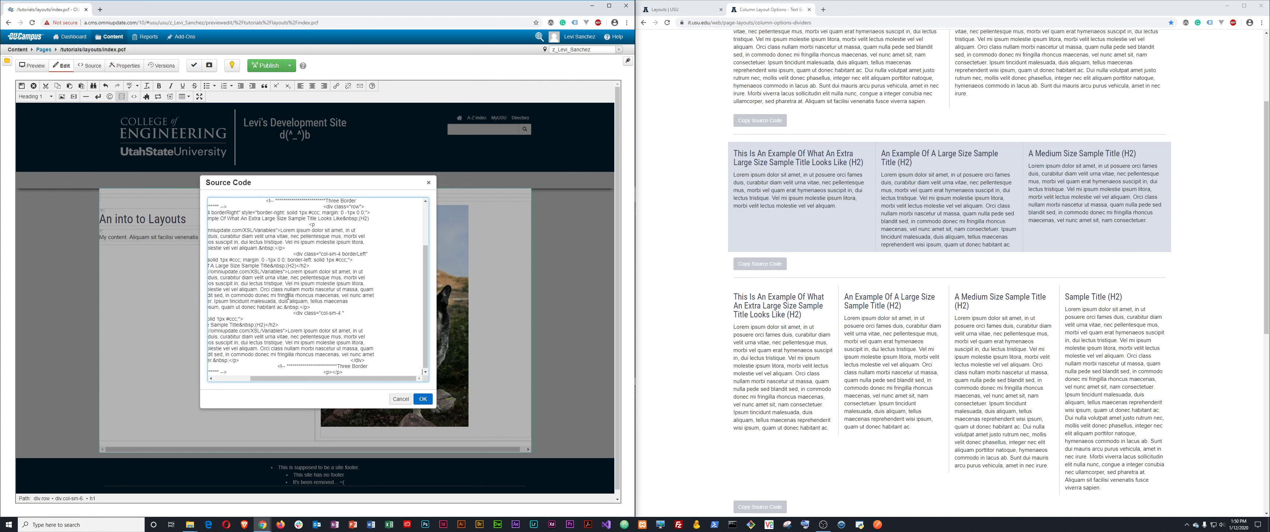
{"action": "left_click", "coordinate": [423, 399]}
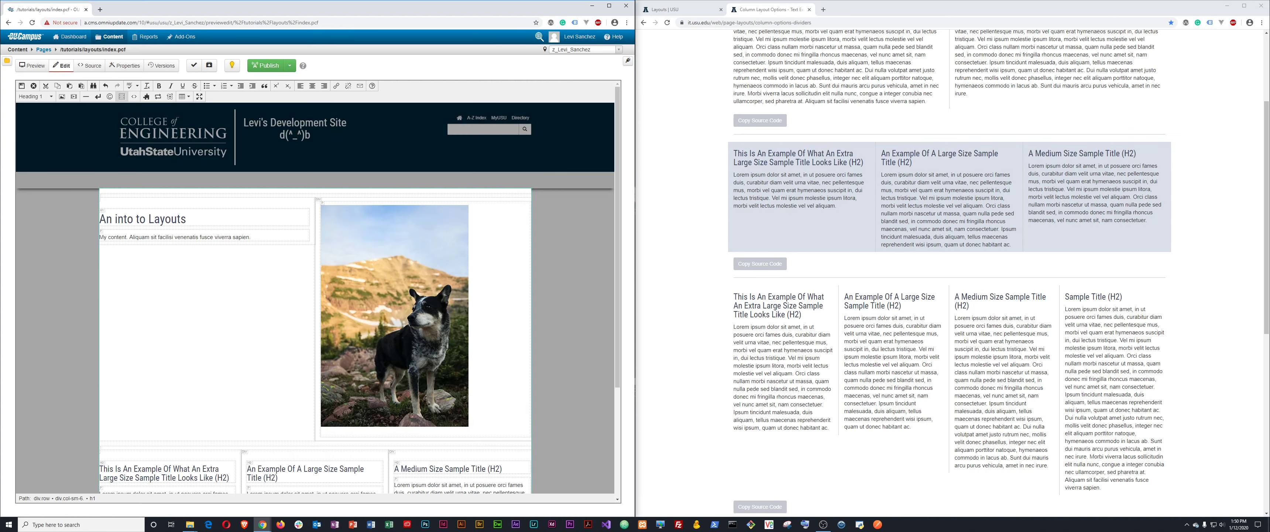
Shorten the three-column row's first heading to "This e Looks Like (H2)" and replace the start of its filler paragraph with "What ever"
{"action": "scroll", "coordinate": [293, 250], "scroll_direction": "down", "scroll_amount": 3}
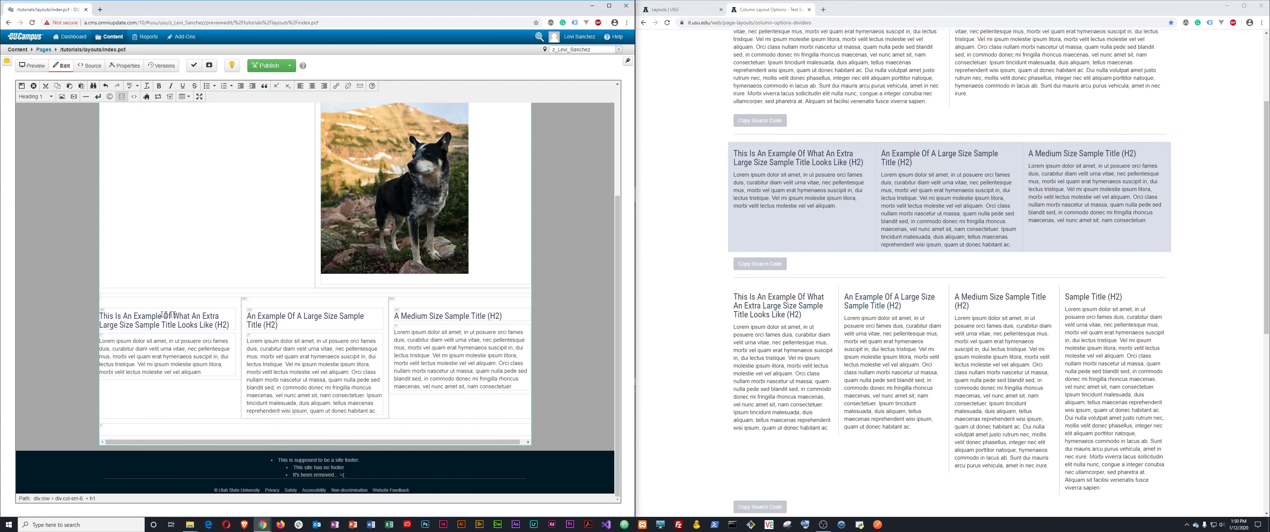
{"action": "left_click_drag", "start_coordinate": [115, 316], "coordinate": [173, 324]}
{"action": "key", "text": "BackSpace"}
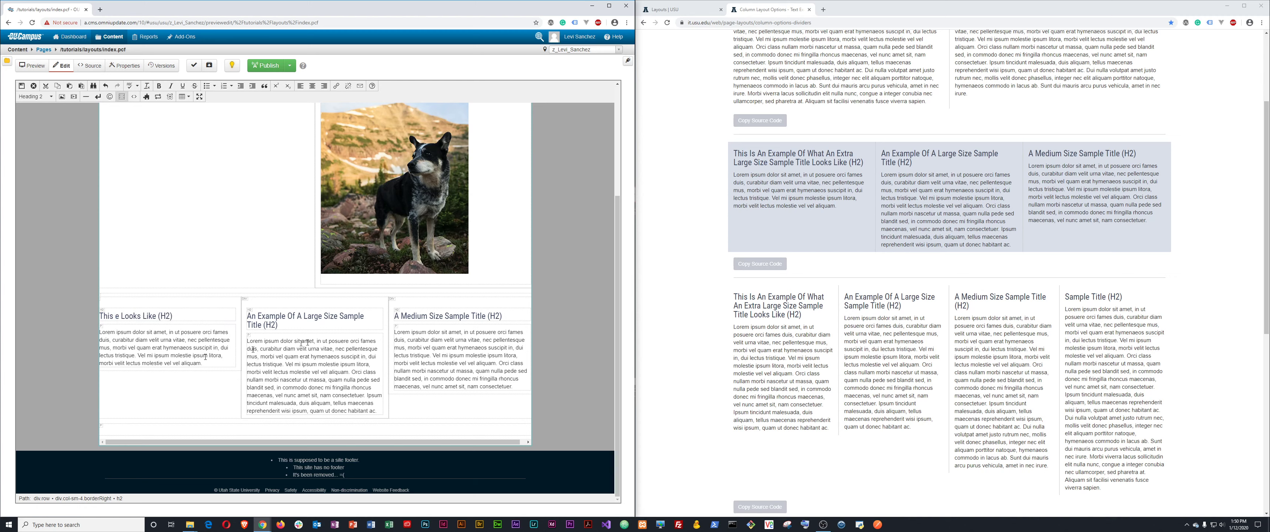
{"action": "double_click", "coordinate": [158, 339]}
{"action": "key", "text": "shift+Up"}
{"action": "key", "text": "shift+Home"}
{"action": "type", "text": "What "}
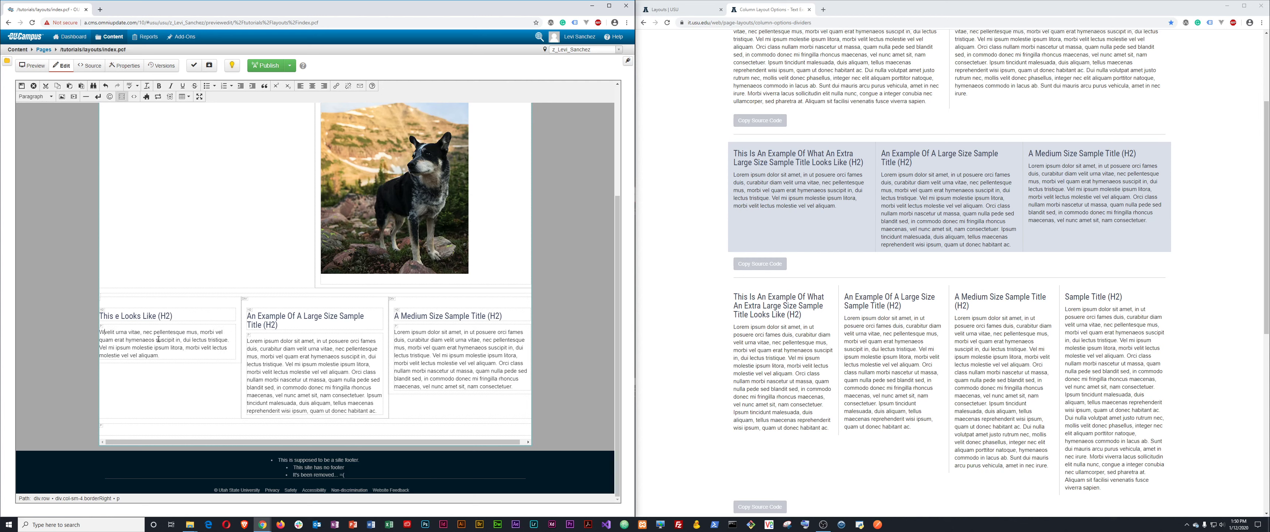
{"action": "type", "text": "ever"}
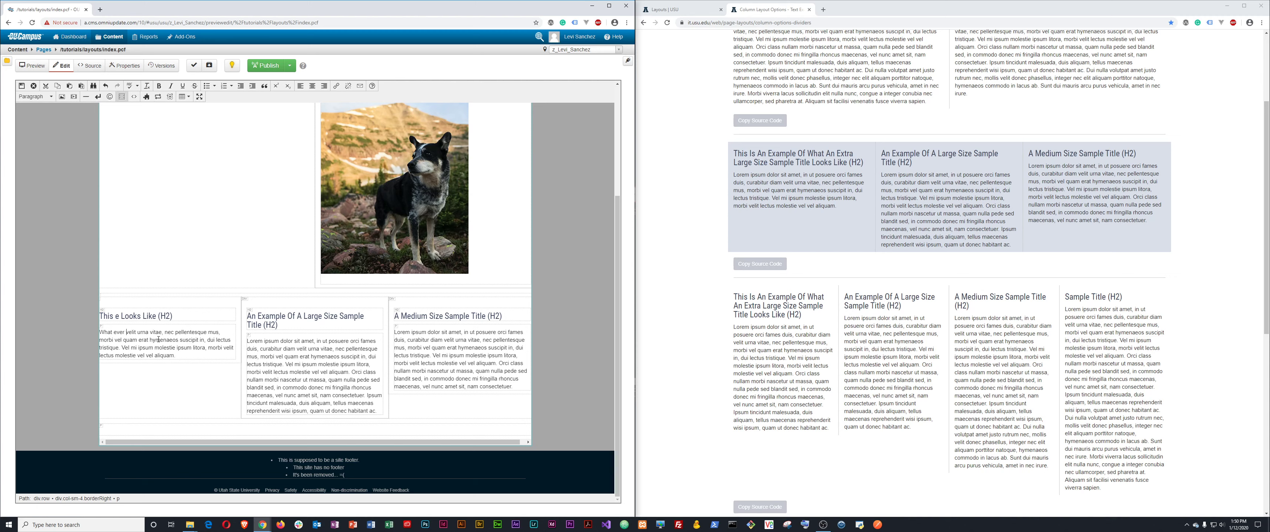
Delete the remaining filler text after "What ever" in the first column
{"action": "key", "text": "shift+Down"}
{"action": "key", "text": "shift+Down"}
{"action": "key", "text": "Delete"}
{"action": "key", "text": "shift+Down"}
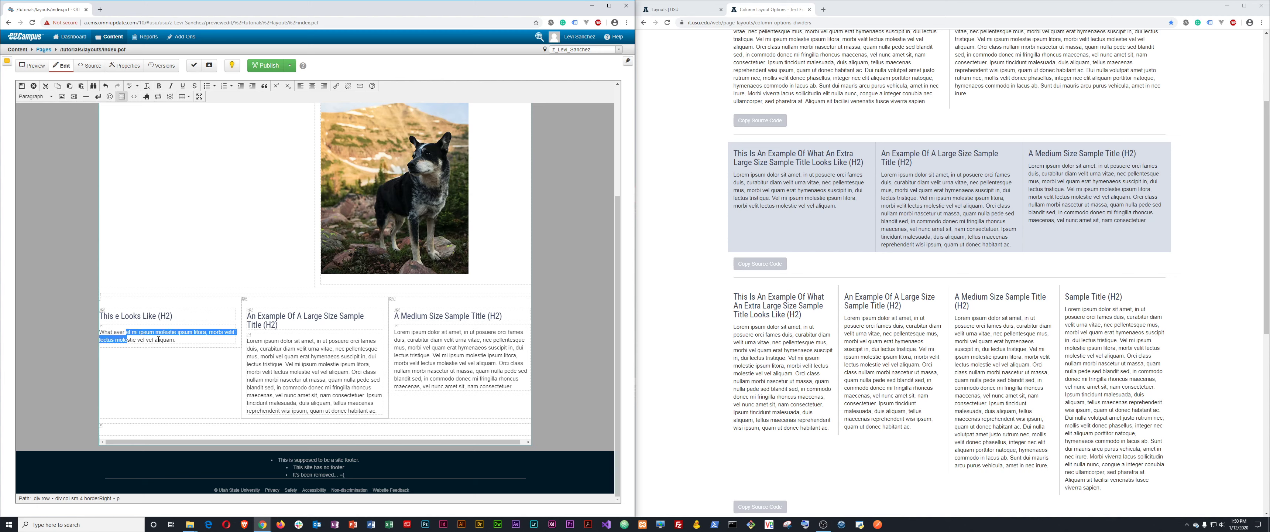
{"action": "key", "text": "Delete"}
{"action": "key", "text": "ctrl+shift+Right"}
{"action": "key", "text": "ctrl+shift+Right"}
{"action": "key", "text": "ctrl+shift+Right"}
{"action": "key", "text": "ctrl+shift+Right"}
{"action": "key", "text": "Delete"}
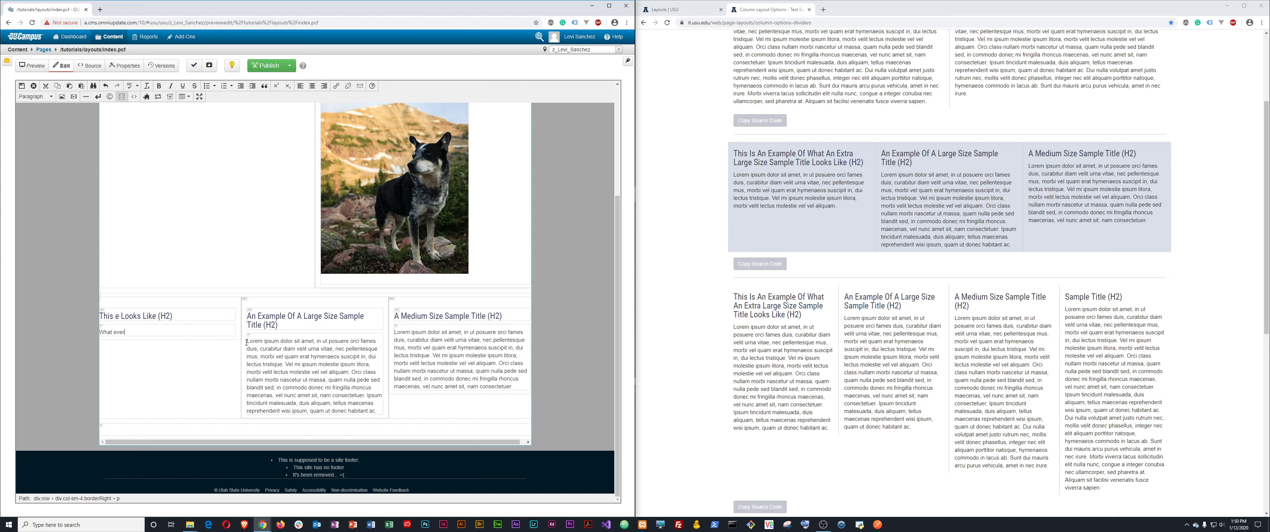
Replace the filler text in the second and third columns with "you" and "need", and delete the second column's sample heading
{"action": "left_click_drag", "start_coordinate": [251, 341], "coordinate": [367, 410]}
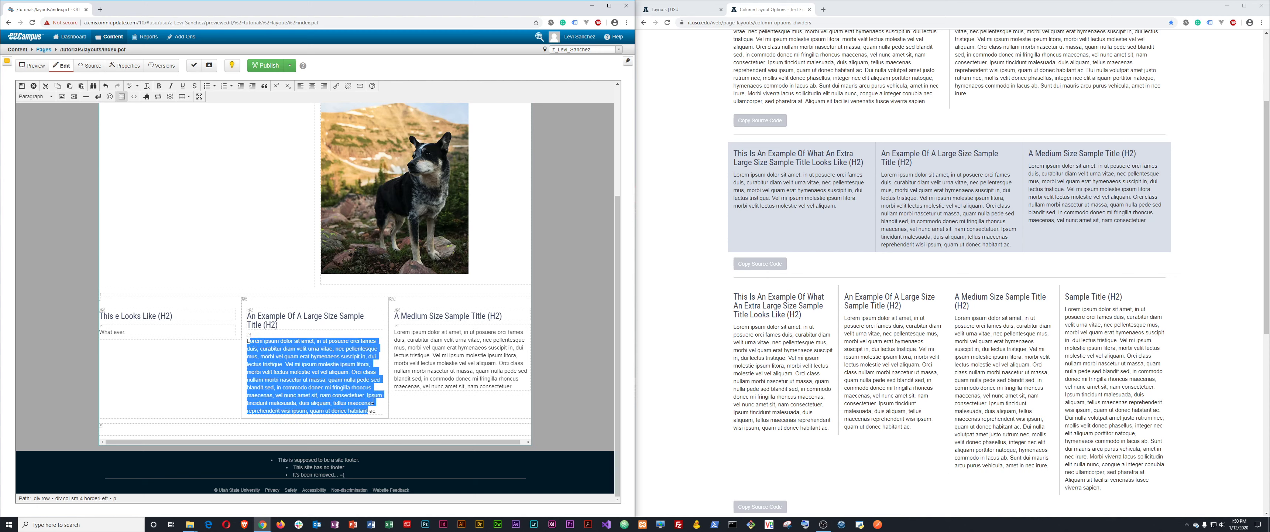
{"action": "type", "text": "LY"}
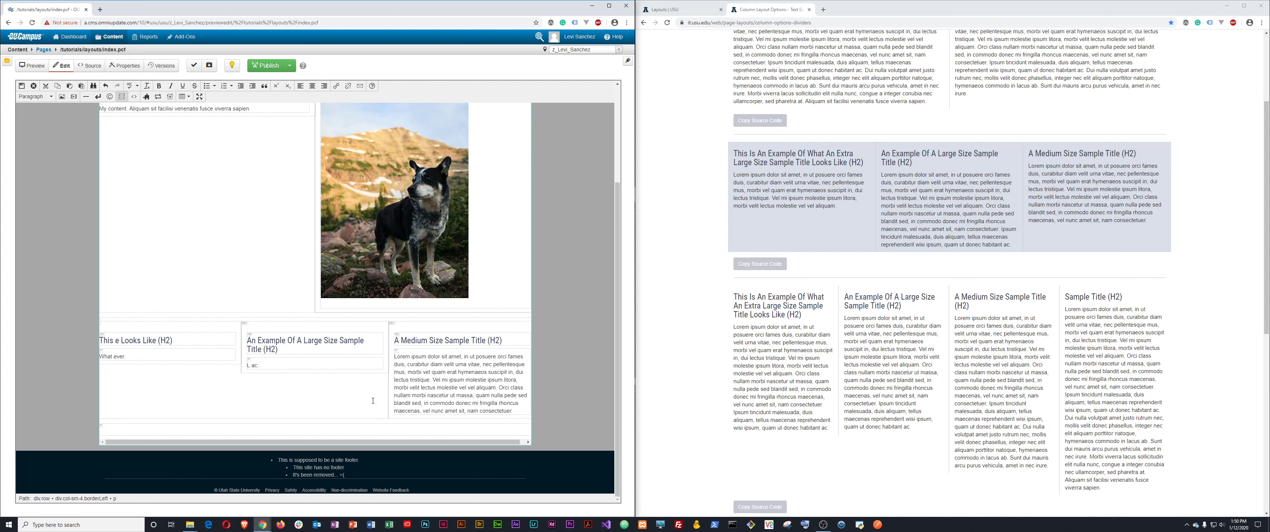
{"action": "type", "text": "you"}
{"action": "key", "text": "BackSpace"}
{"action": "triple_click", "coordinate": [445, 370]}
{"action": "type", "text": "need"}
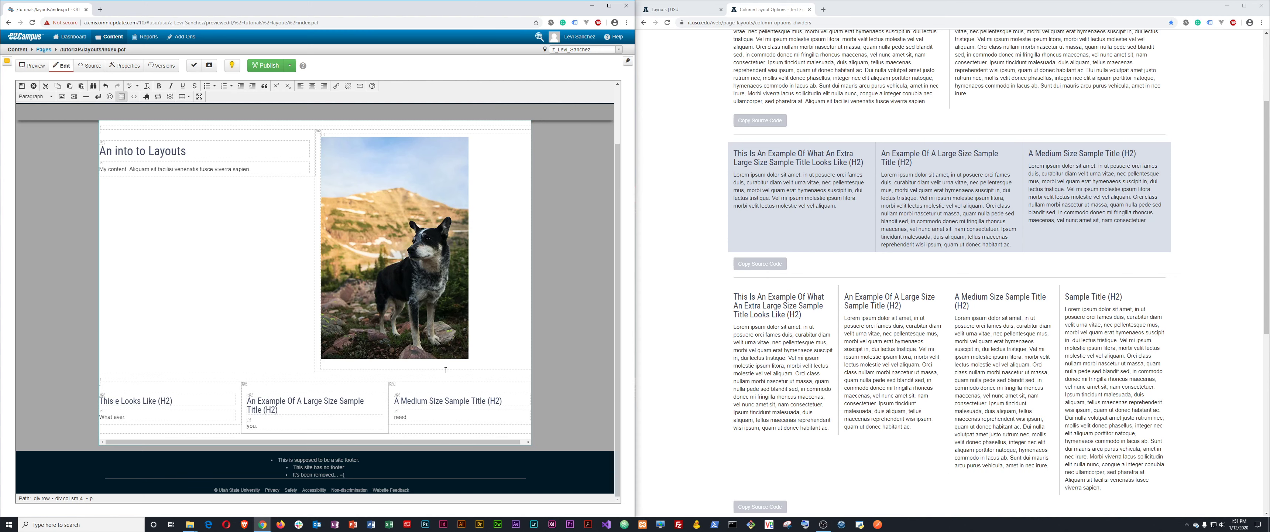
{"action": "triple_click", "coordinate": [270, 408]}
{"action": "key", "text": "Delete"}
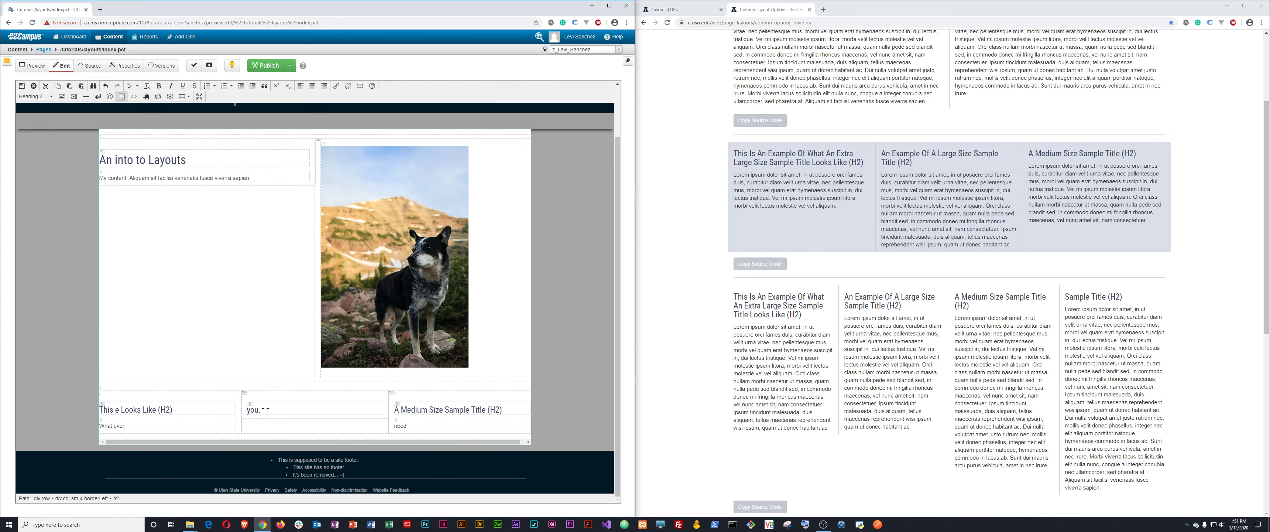
Try to delete the heading-styled "you" line from the second column, undoing each deletion
{"action": "triple_click", "coordinate": [267, 410]}
{"action": "key", "text": "Delete"}
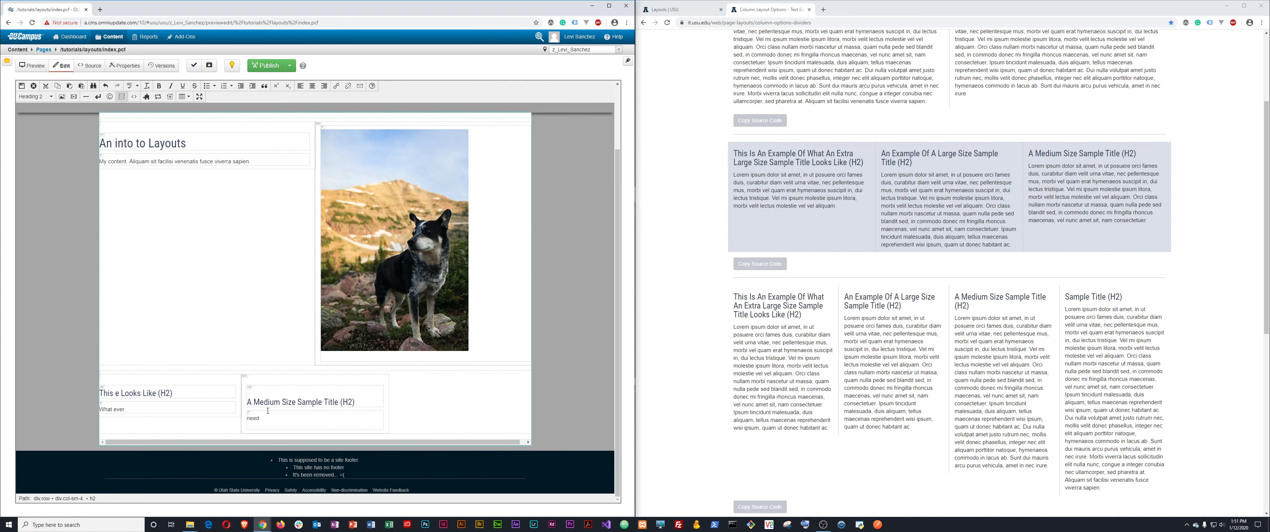
{"action": "key", "text": "ctrl+z"}
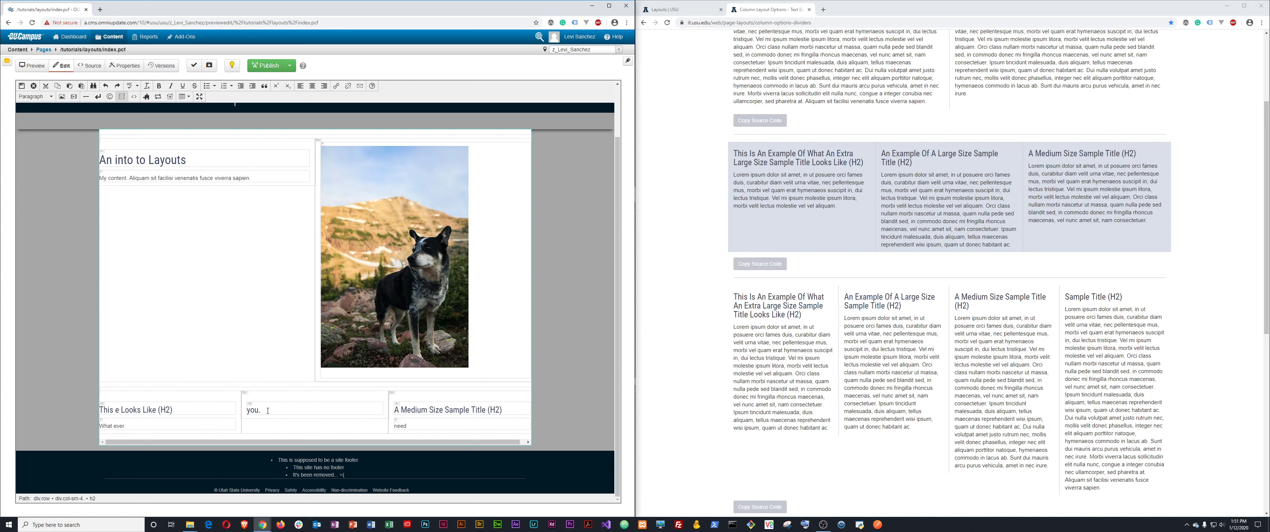
{"action": "triple_click", "coordinate": [268, 411]}
{"action": "key", "text": "Delete"}
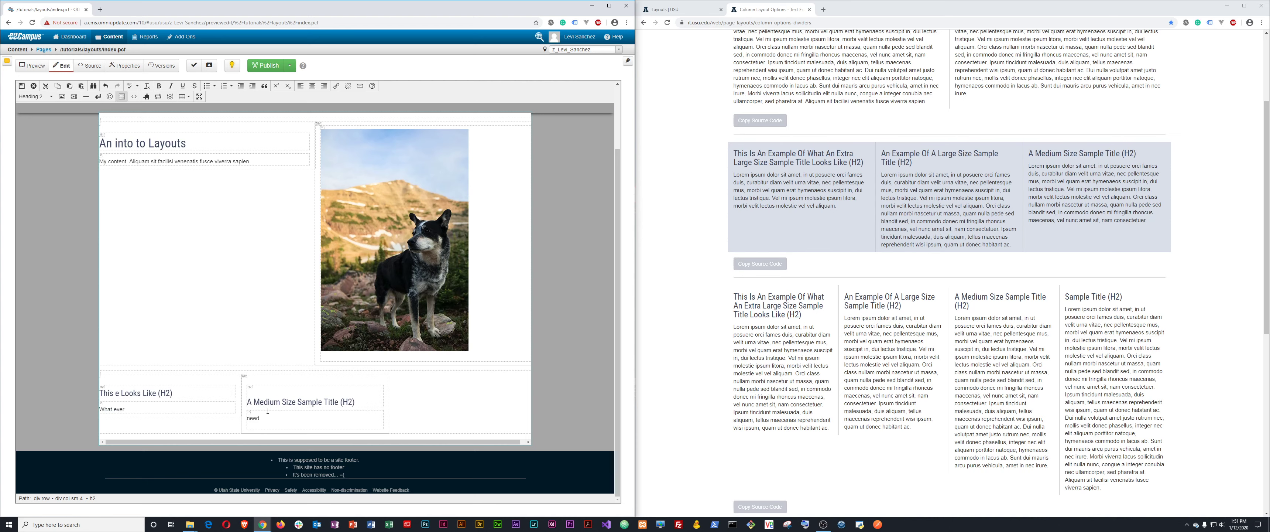
{"action": "key", "text": "ctrl+z"}
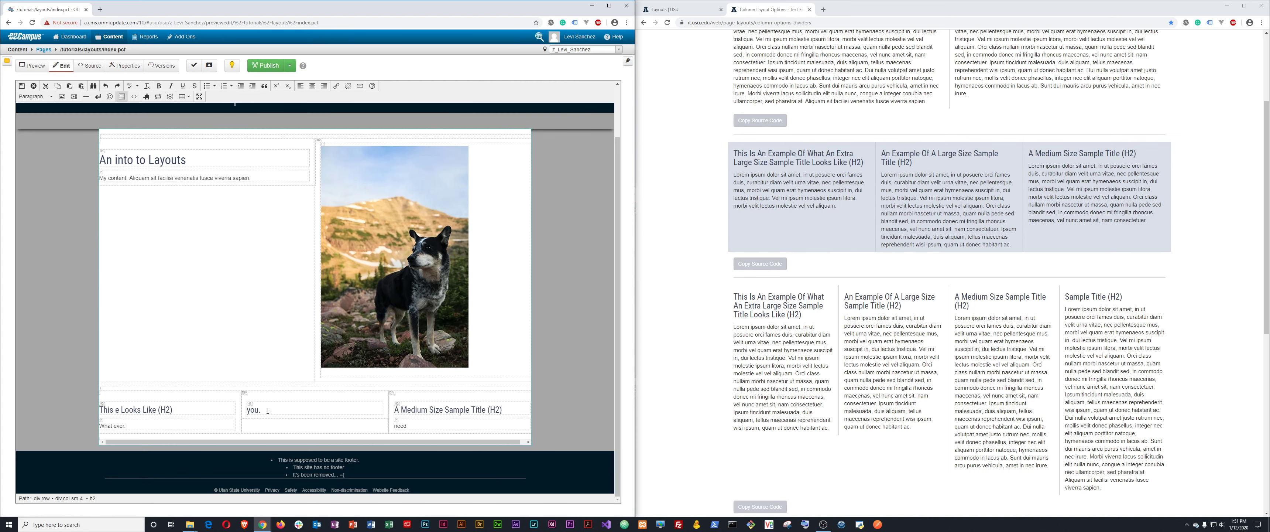
Re-enter "you." as a normal paragraph in the second column and remove the heading line above it
{"action": "triple_click", "coordinate": [268, 410]}
{"action": "left_click", "coordinate": [263, 409]}
{"action": "key", "text": "Return"}
{"action": "type", "text": "you."}
{"action": "key", "text": "Up"}
{"action": "key", "text": "BackSpace"}
Delete the "This e Looks Like (H2)" heading text from the first column
{"action": "left_click", "coordinate": [173, 408]}
{"action": "key", "text": "ctrl+shift+Left"}
{"action": "key", "text": "ctrl+shift+Left"}
{"action": "key", "text": "ctrl+shift+Left"}
{"action": "key", "text": "ctrl+shift+Left"}
{"action": "key", "text": "ctrl+shift+Left"}
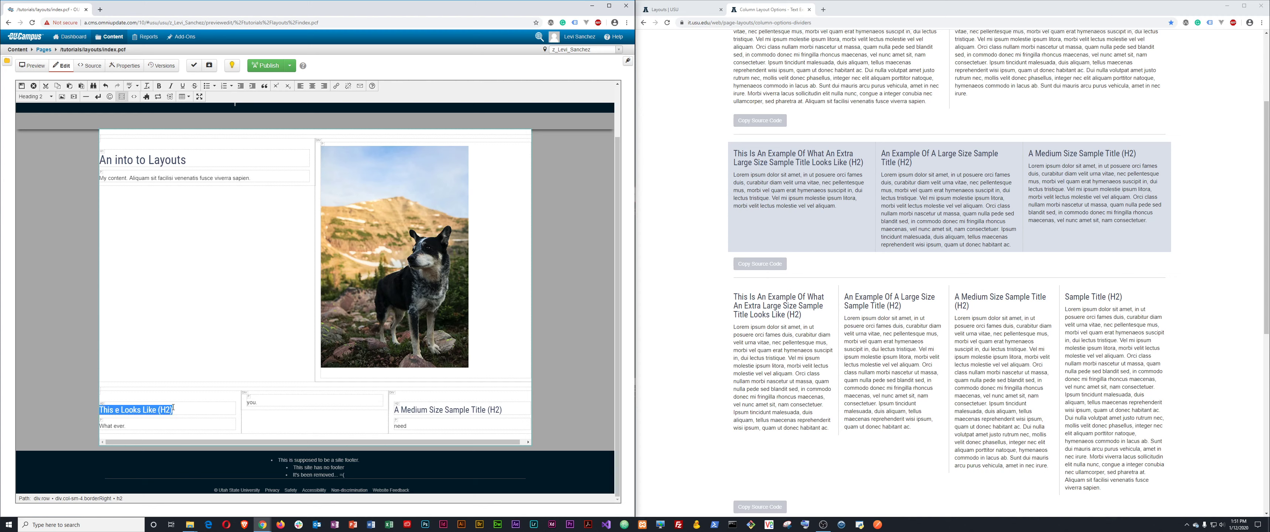
{"action": "key", "text": "BackSpace"}
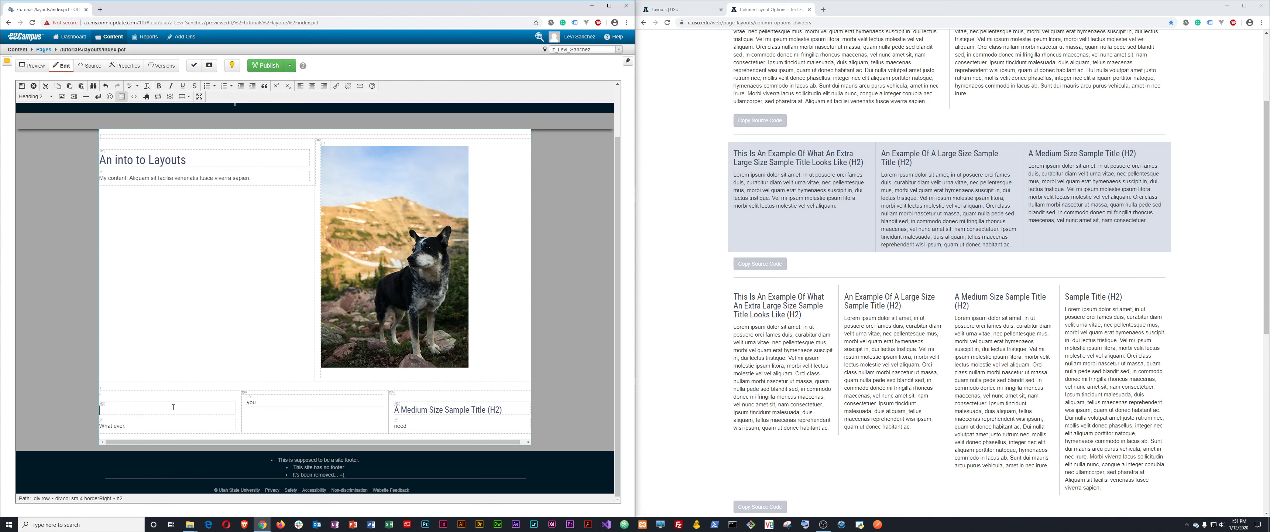
Start inserting an image after "you" in the second column and browse to the site's images folder for its source
{"action": "left_click", "coordinate": [284, 401]}
{"action": "left_click", "coordinate": [62, 96]}
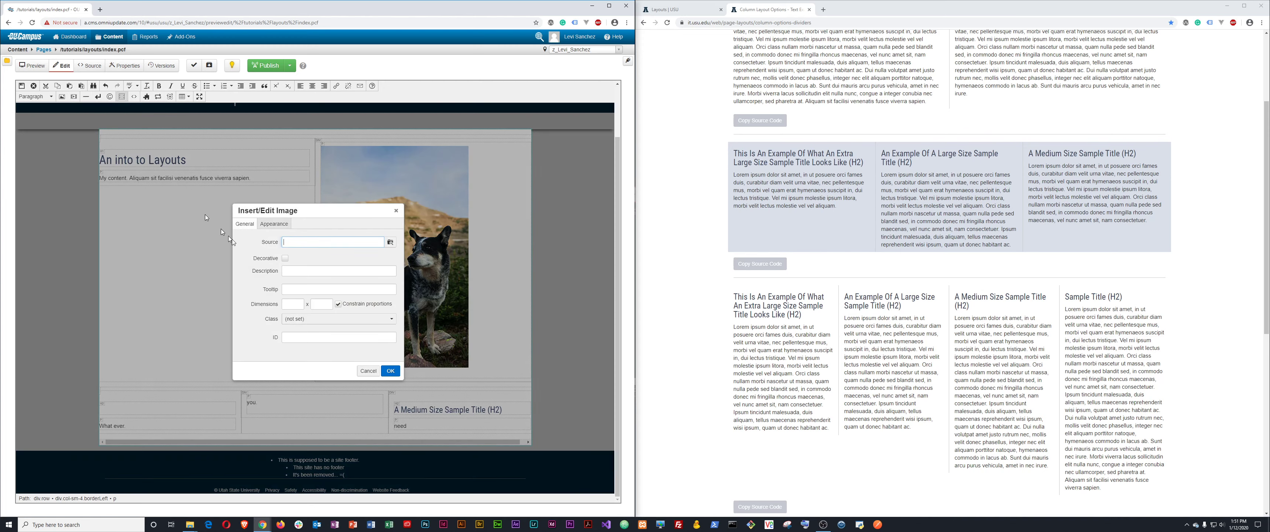
{"action": "left_click", "coordinate": [390, 242]}
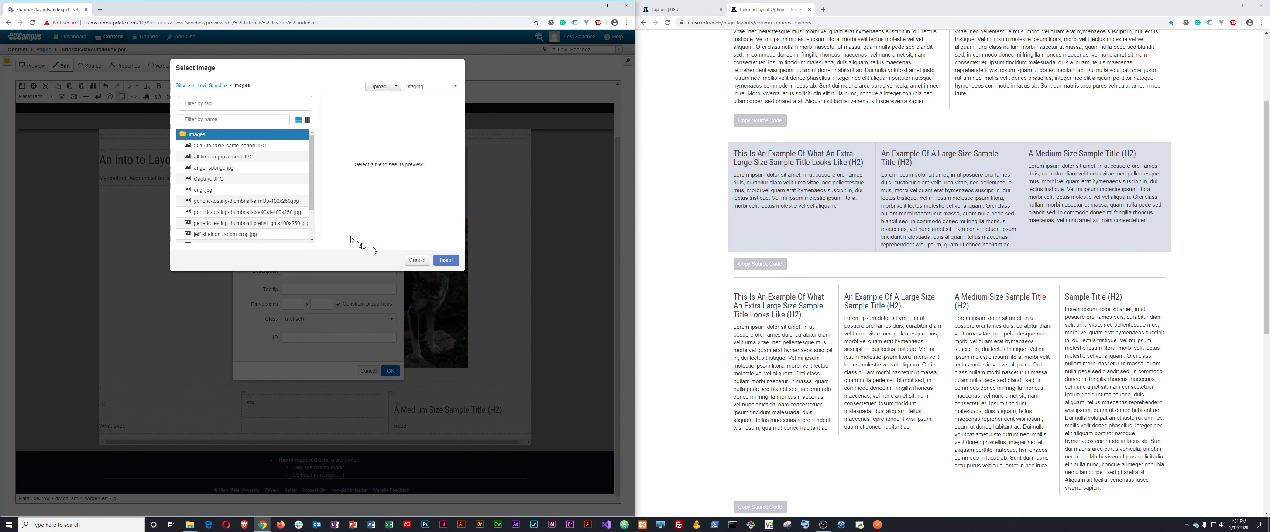
{"action": "left_click", "coordinate": [215, 86]}
{"action": "left_click", "coordinate": [227, 119]}
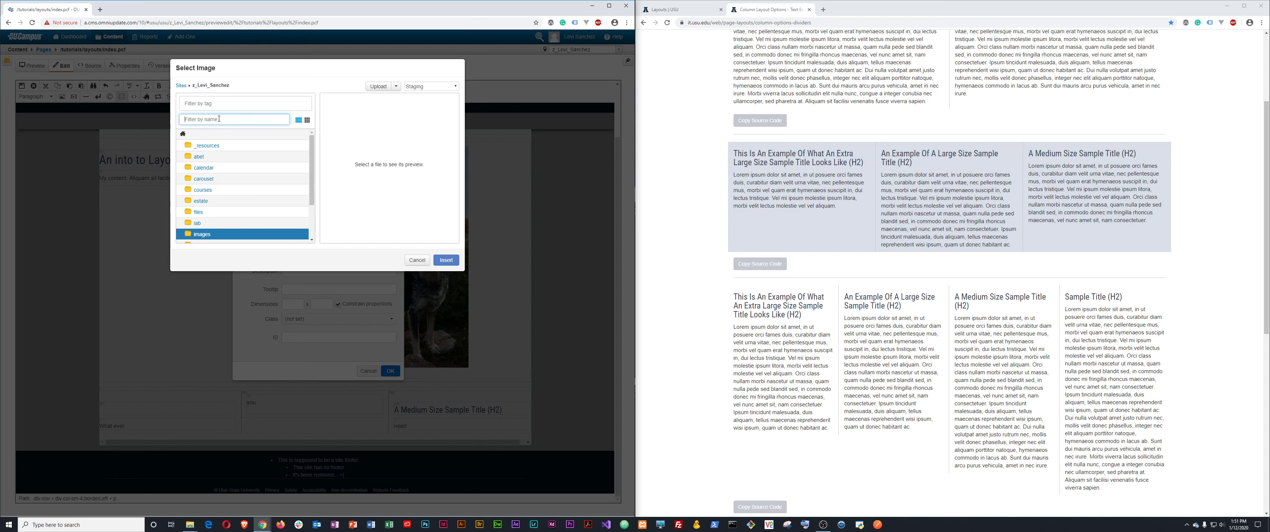
{"action": "type", "text": "ima"}
{"action": "double_click", "coordinate": [207, 144]}
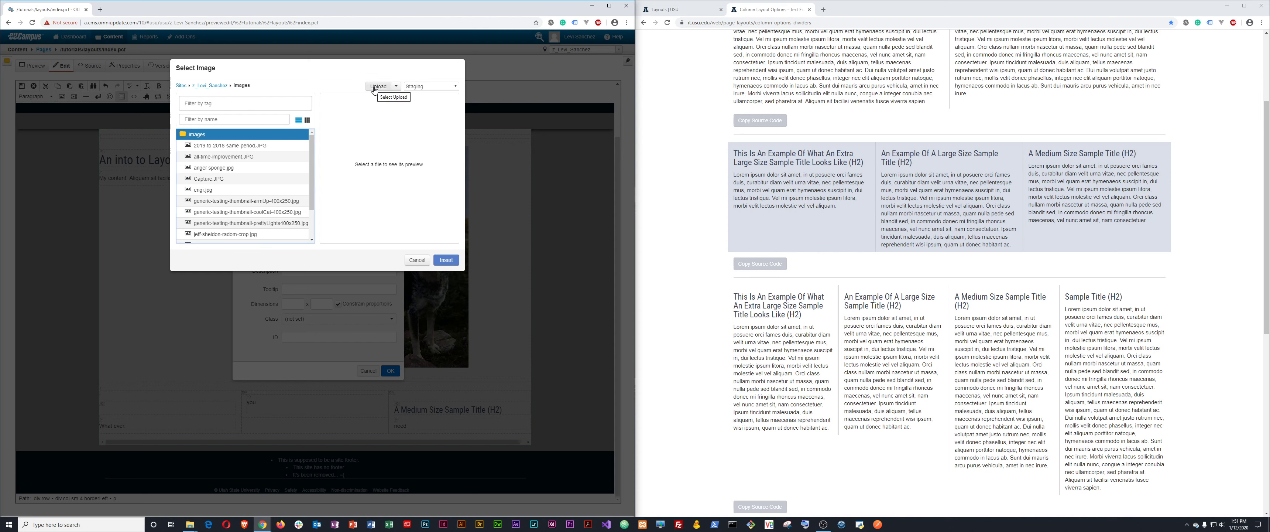
Choose engr.jpg as the image source, describe it as the ENGR building, and insert it into the second column
{"action": "left_click", "coordinate": [220, 181]}
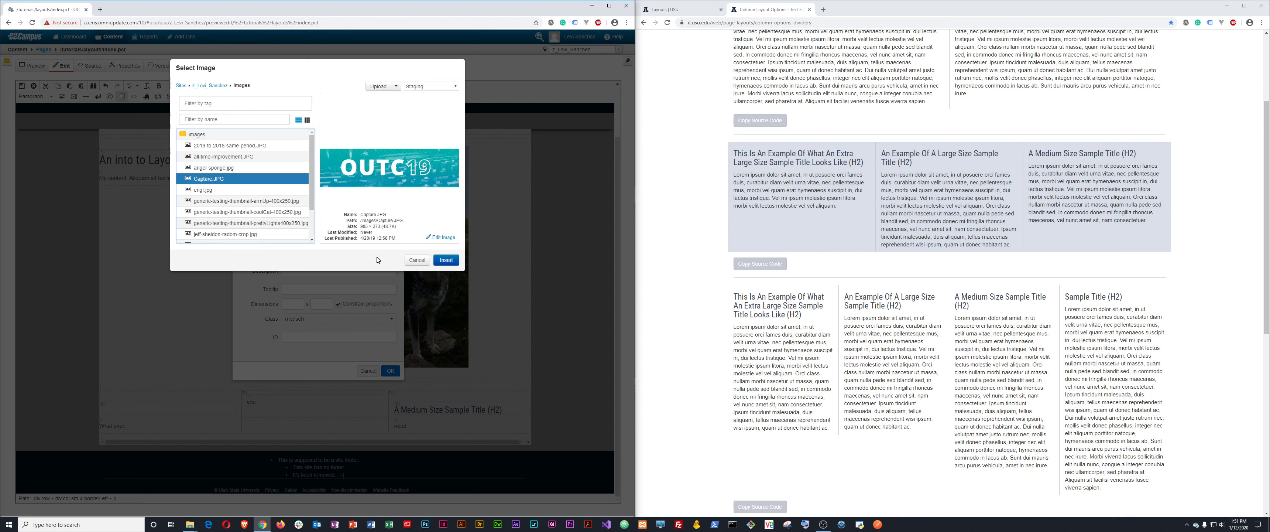
{"action": "left_click", "coordinate": [204, 191]}
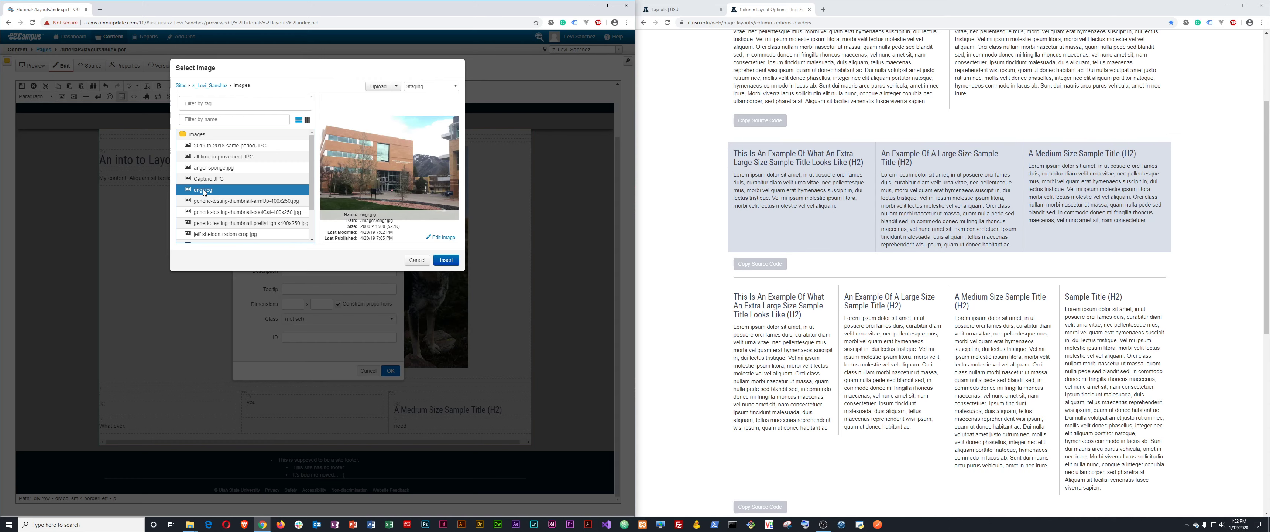
{"action": "left_click", "coordinate": [451, 263]}
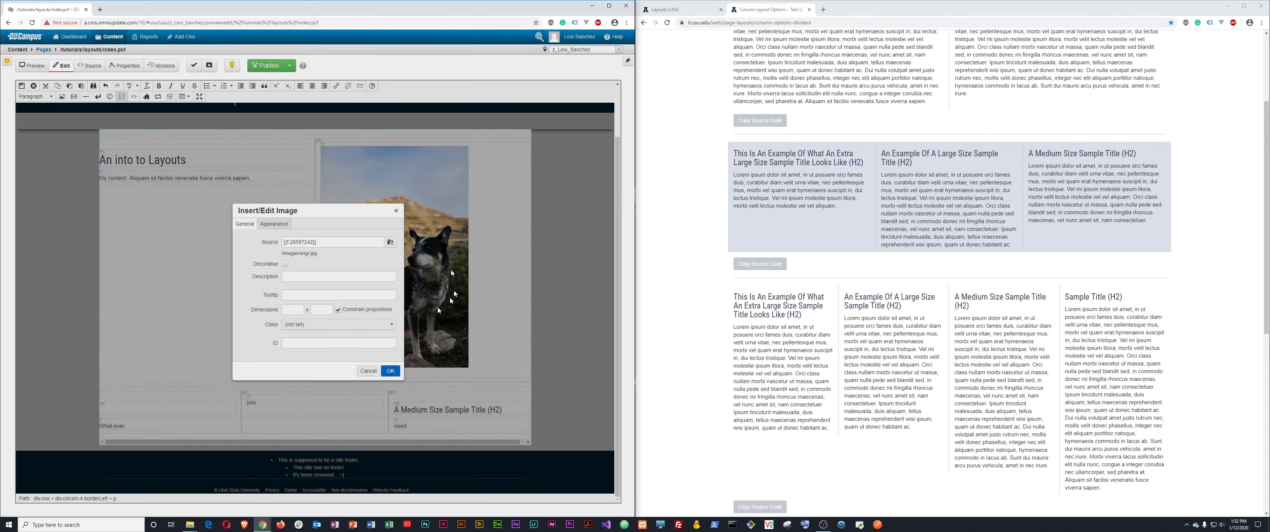
{"action": "left_click", "coordinate": [392, 371]}
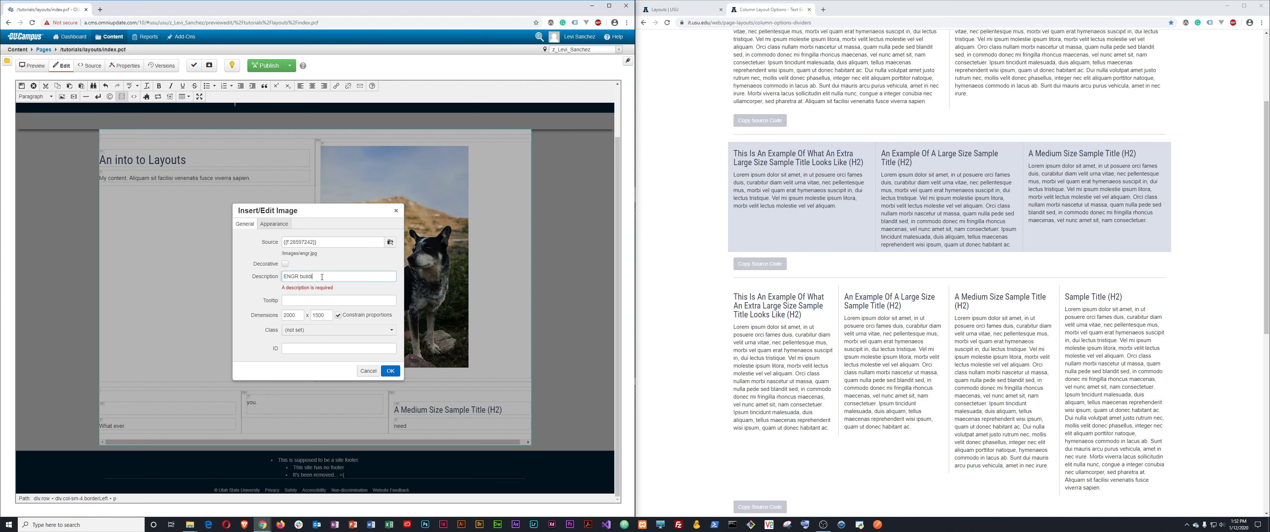
{"action": "left_click", "coordinate": [391, 371]}
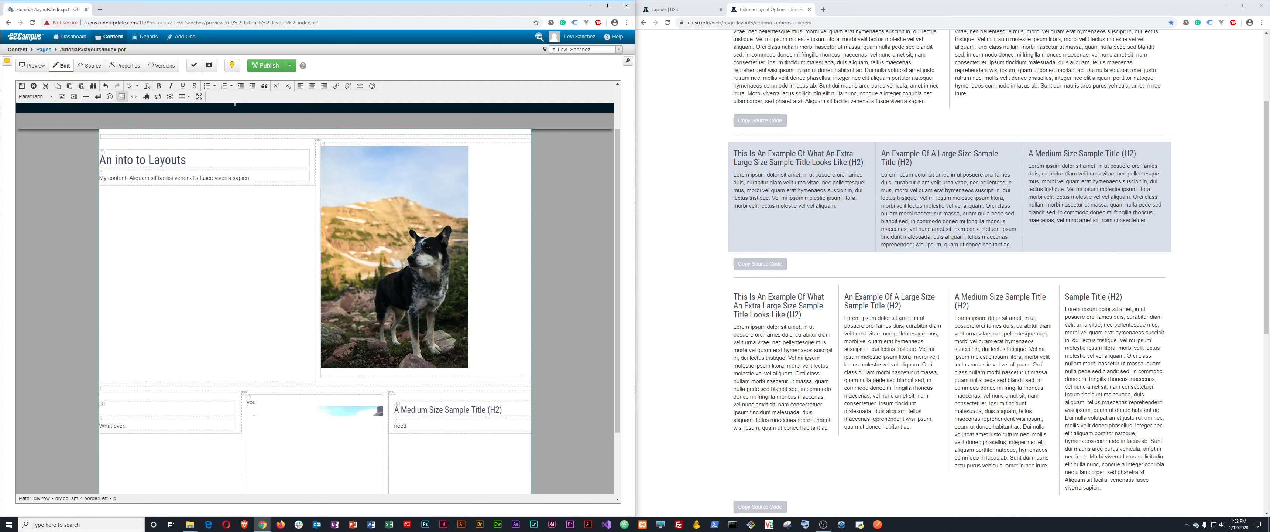
Delete the third column's "A Medium Size Sample Title (H2)" heading and format "need" as a Paragraph
{"action": "scroll", "coordinate": [381, 388], "scroll_direction": "down", "scroll_amount": 3}
{"action": "triple_click", "coordinate": [434, 326]}
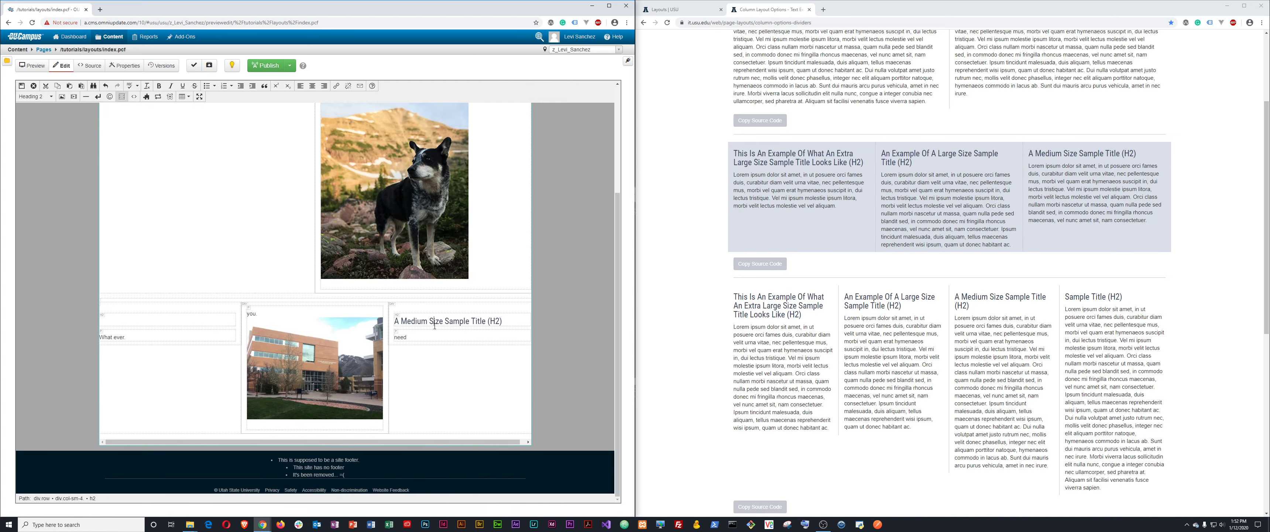
{"action": "key", "text": "BackSpace"}
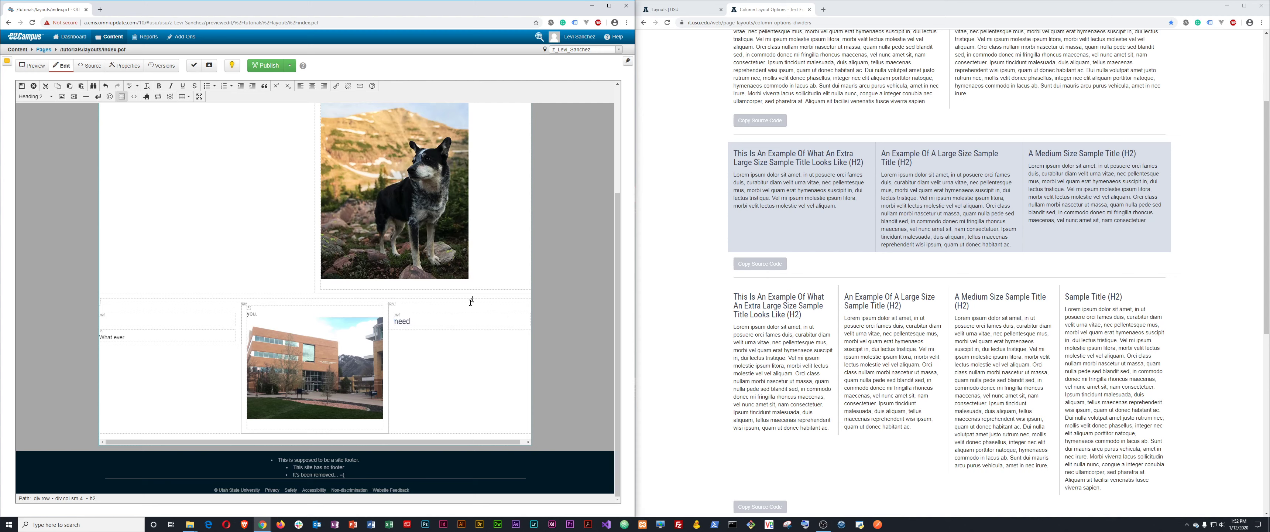
{"action": "double_click", "coordinate": [403, 321]}
{"action": "left_click", "coordinate": [51, 97]}
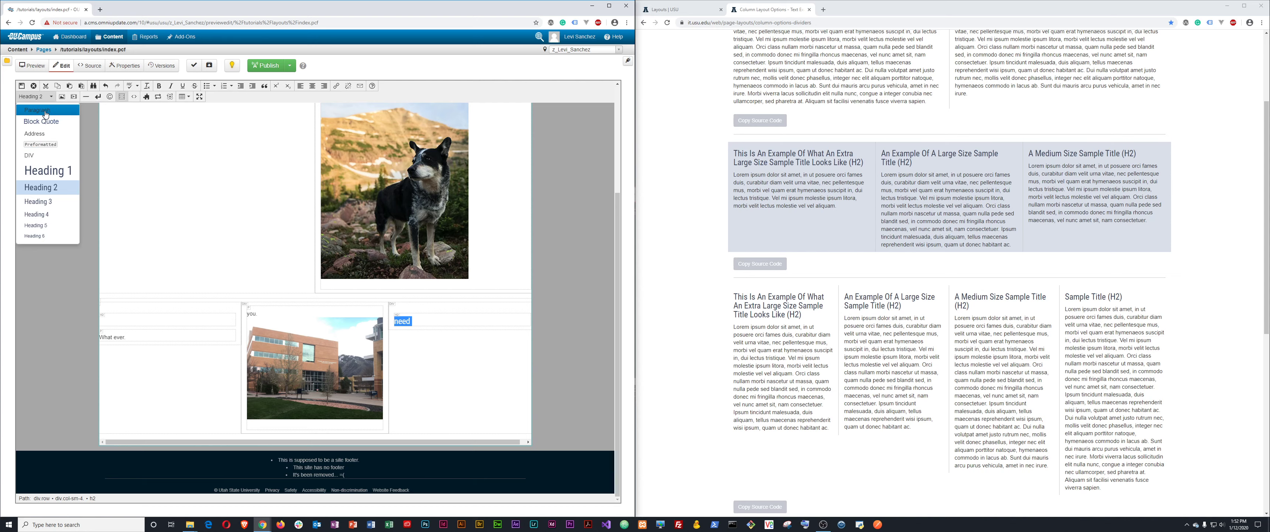
{"action": "left_click", "coordinate": [45, 110]}
Copy the source code of the four-column text layout with dividers from the Web & Design site
{"action": "left_click", "coordinate": [760, 507]}
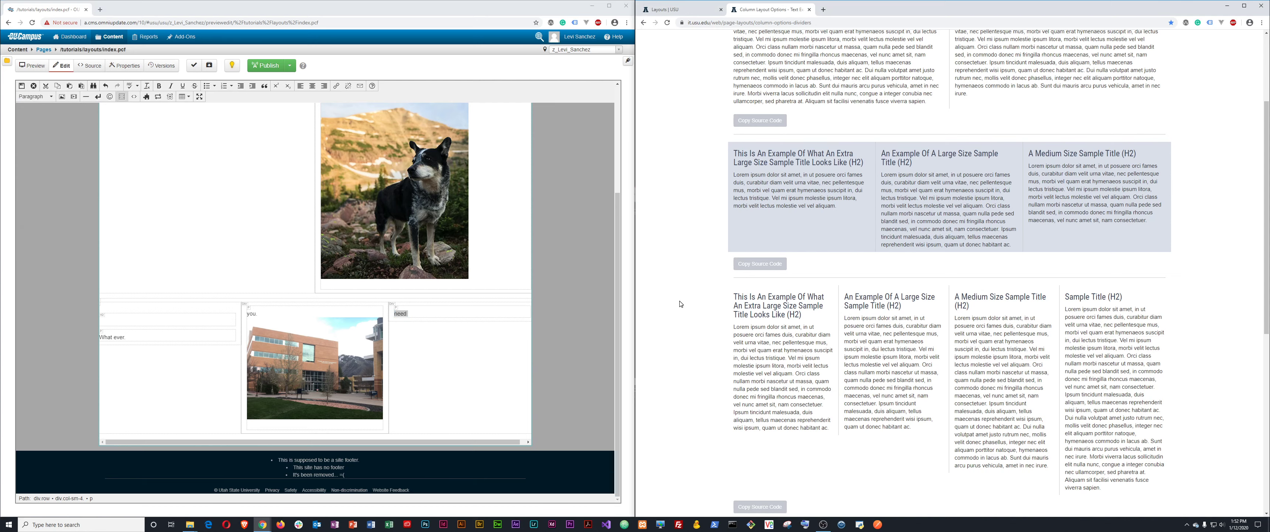
{"action": "scroll", "coordinate": [1002, 249], "scroll_direction": "down", "scroll_amount": 3}
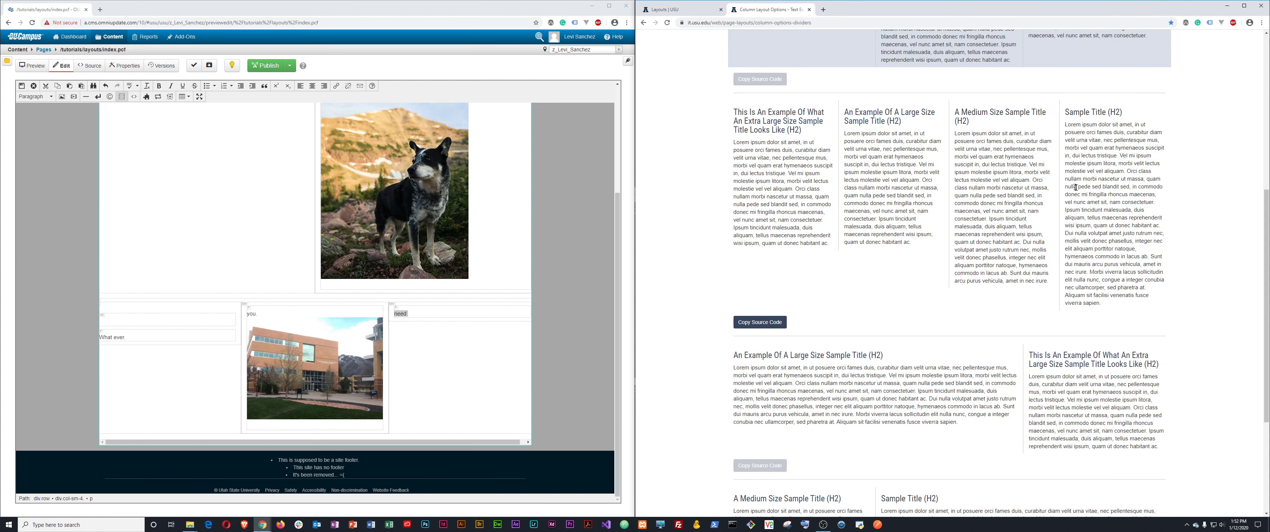
Copy the four-column divider layout's source code and add it at the end of the page's source code
{"action": "left_click", "coordinate": [760, 322]}
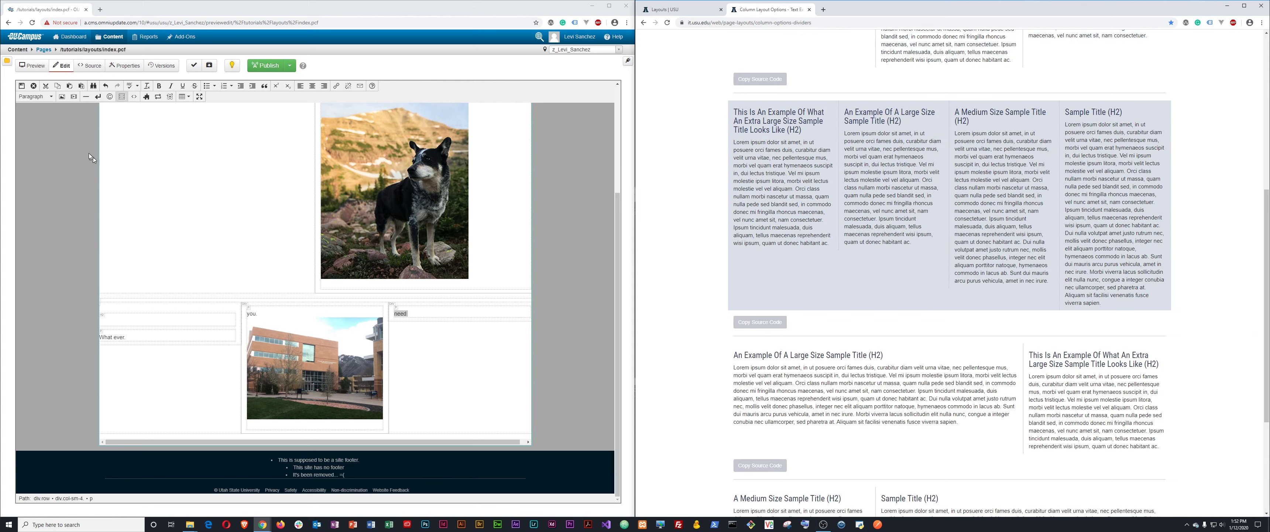
{"action": "left_click", "coordinate": [134, 101]}
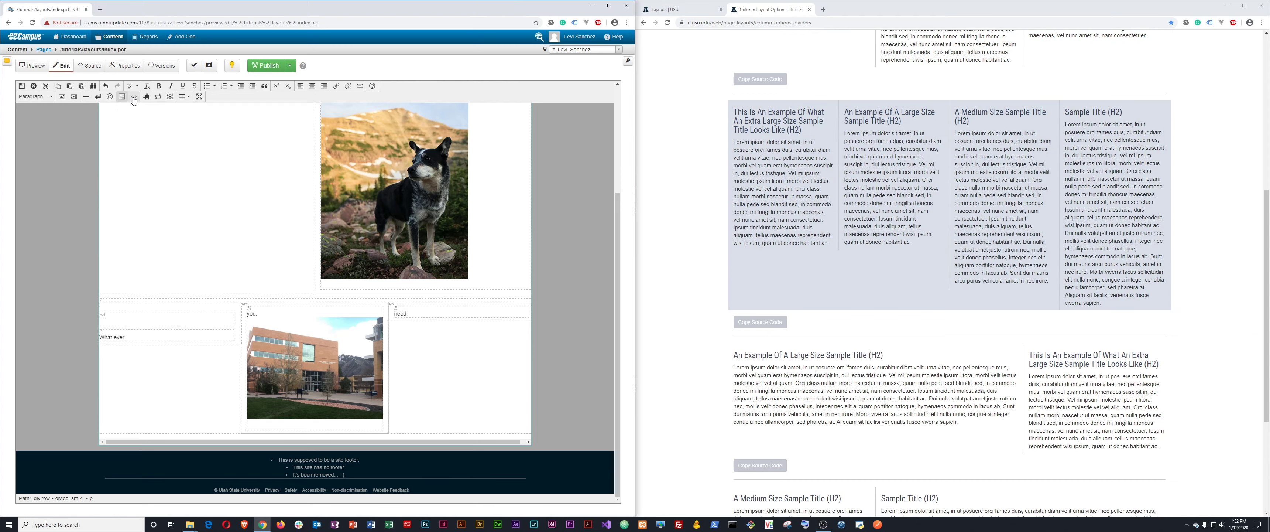
{"action": "left_click", "coordinate": [133, 101]}
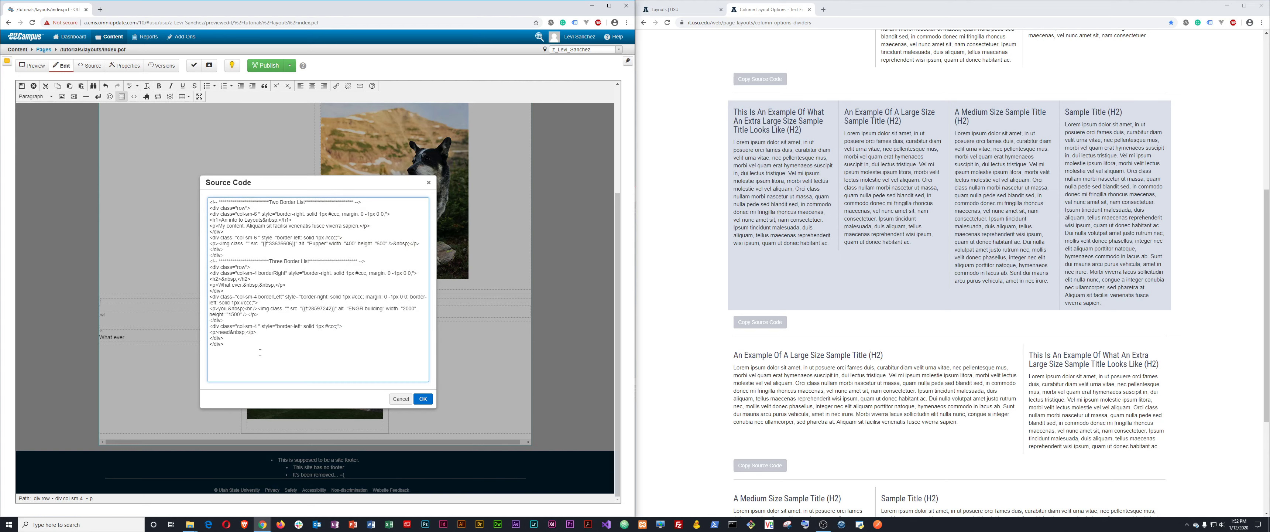
{"action": "key", "text": "ctrl+v"}
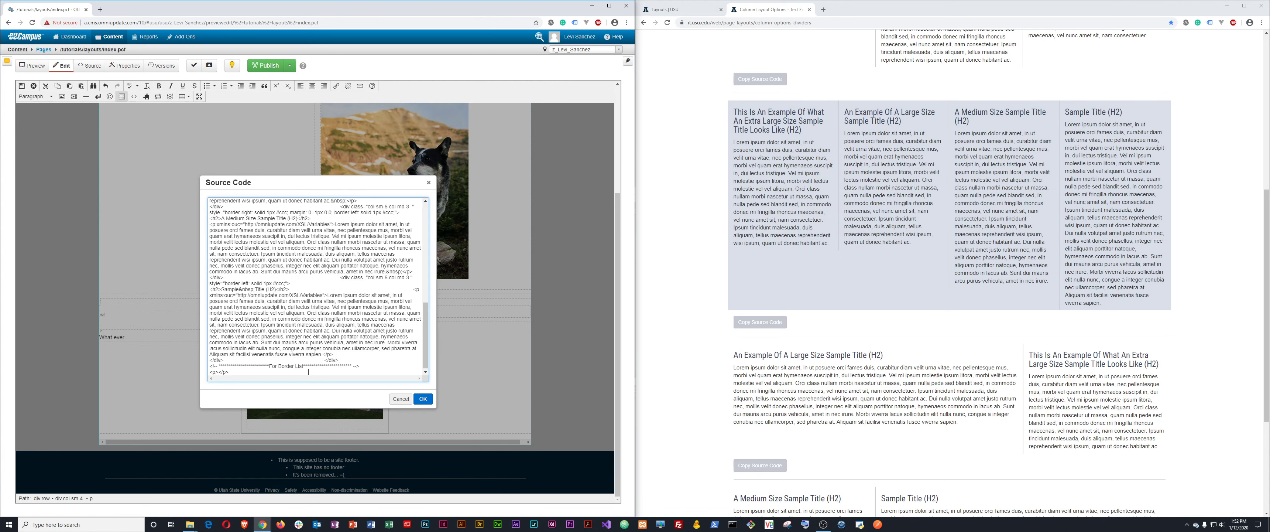
{"action": "left_click", "coordinate": [423, 398]}
{"action": "scroll", "coordinate": [395, 352], "scroll_direction": "down", "scroll_amount": 8}
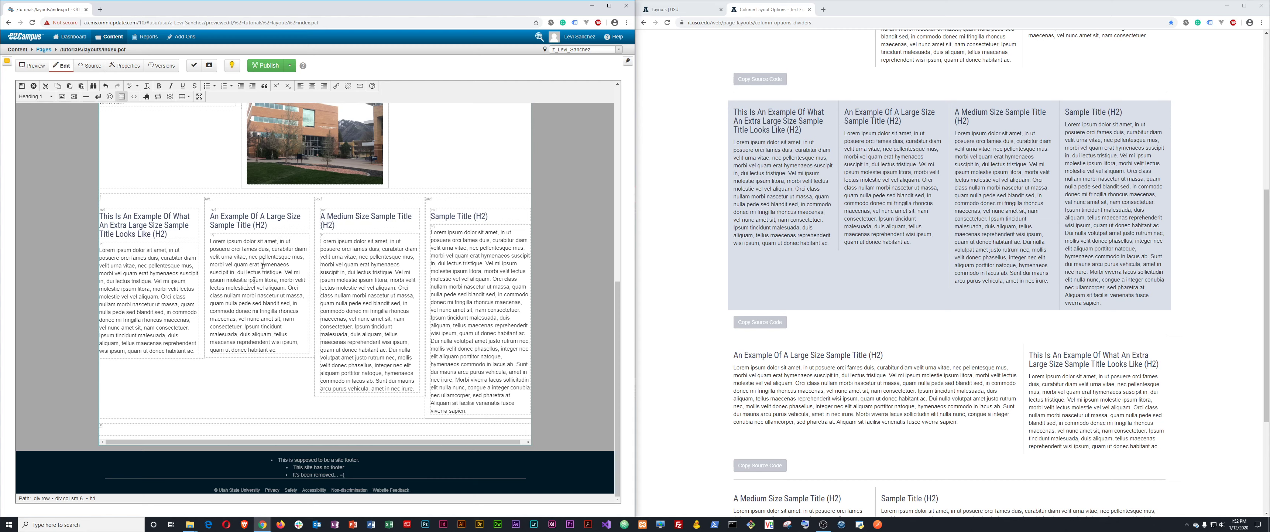
Copy the source code of the two-column divider layout with a wide first column and a narrow second column
{"action": "scroll", "coordinate": [807, 350], "scroll_direction": "down", "scroll_amount": 1}
{"action": "scroll", "coordinate": [808, 350], "scroll_direction": "down", "scroll_amount": 3}
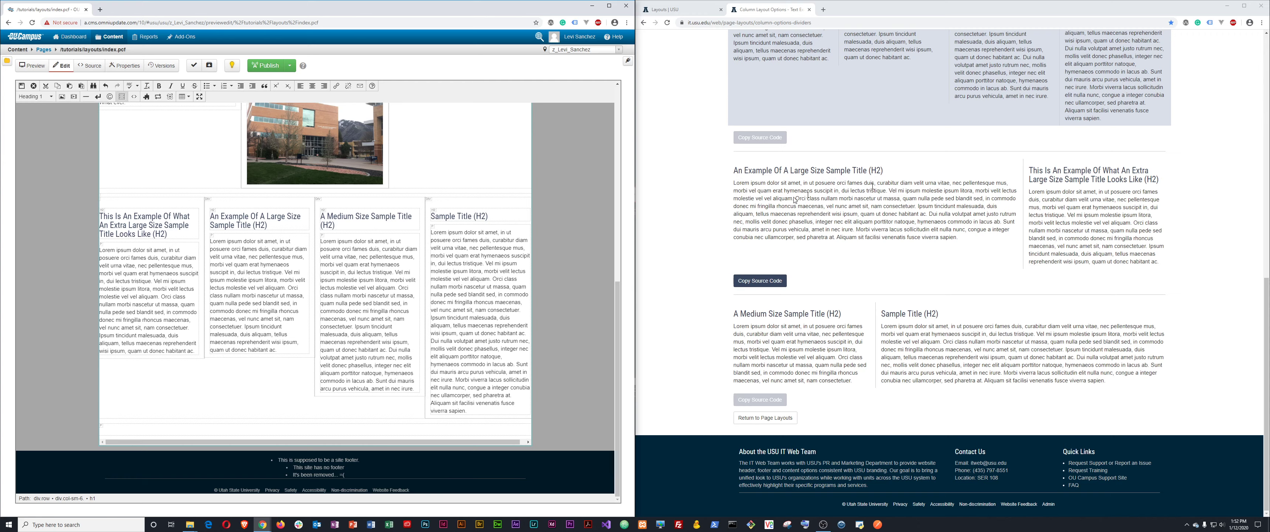
{"action": "left_click", "coordinate": [759, 280]}
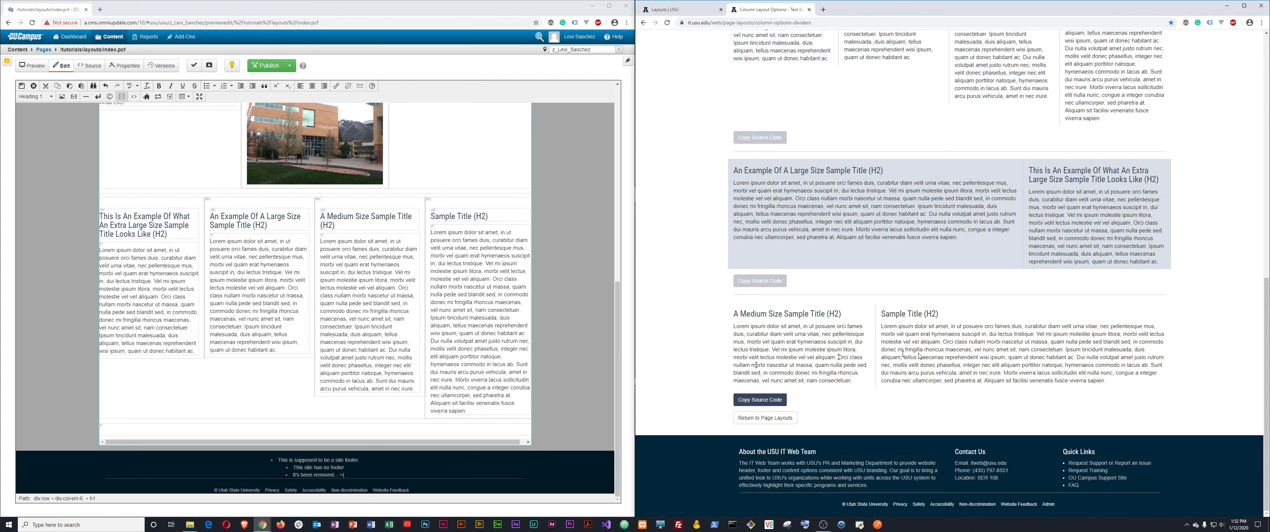
{"action": "scroll", "coordinate": [811, 319], "scroll_direction": "up", "scroll_amount": 5}
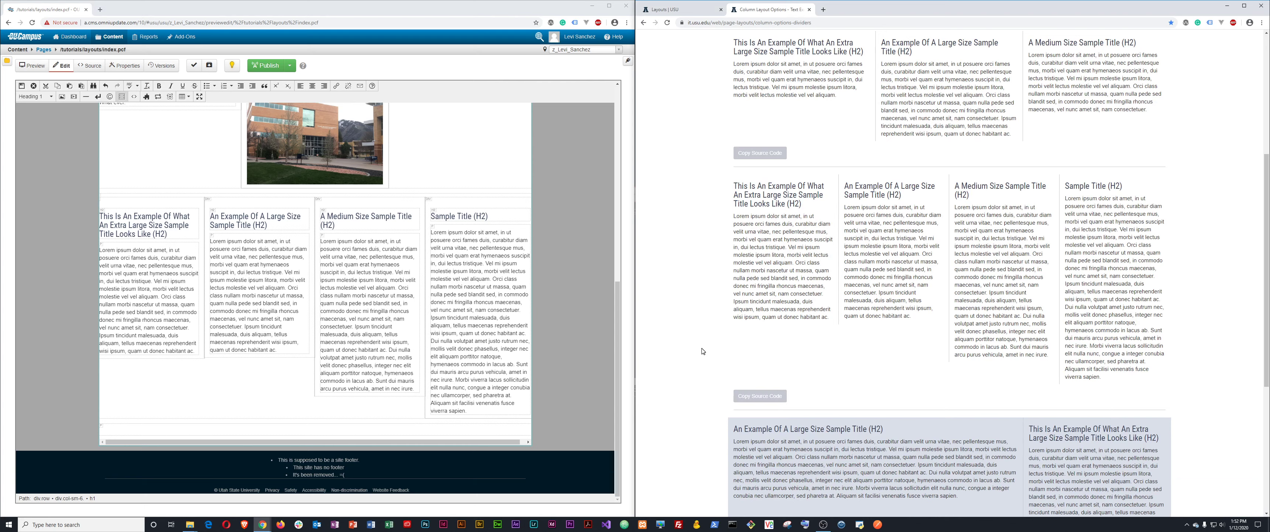
{"action": "scroll", "coordinate": [763, 334], "scroll_direction": "up", "scroll_amount": 3}
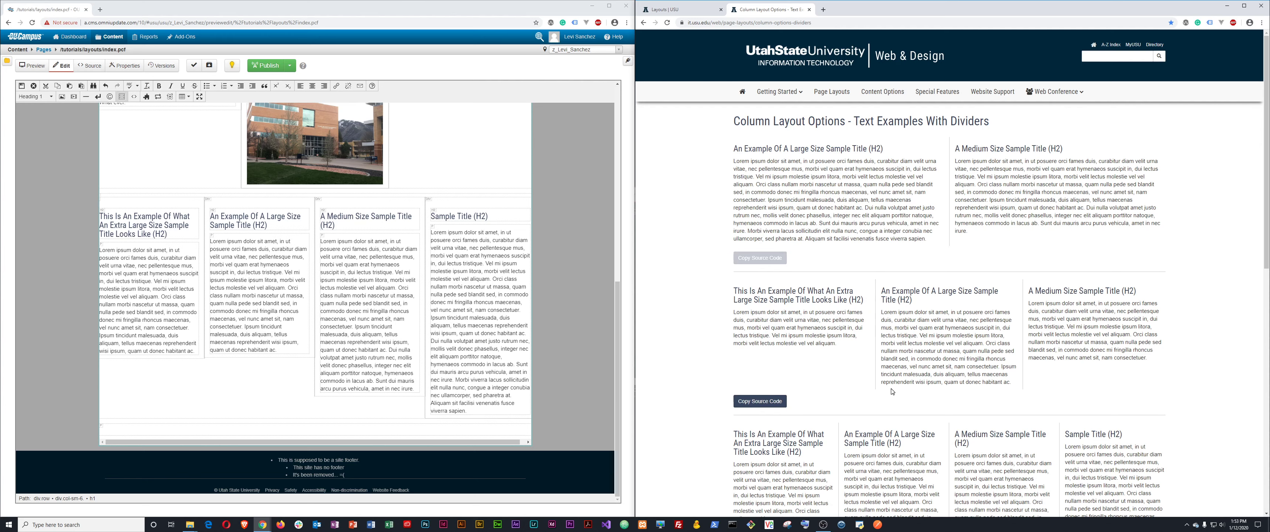
Open "Column Layout Options - Text Examples" from the page layouts and copy the single-column text layout's source code
{"action": "left_click", "coordinate": [838, 98]}
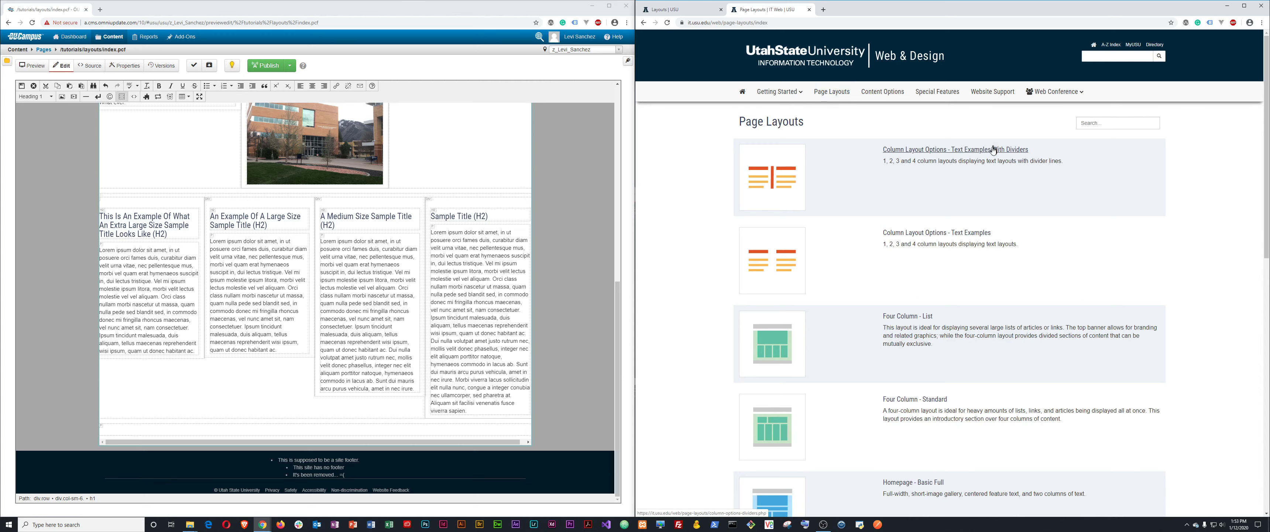
{"action": "left_click", "coordinate": [960, 236]}
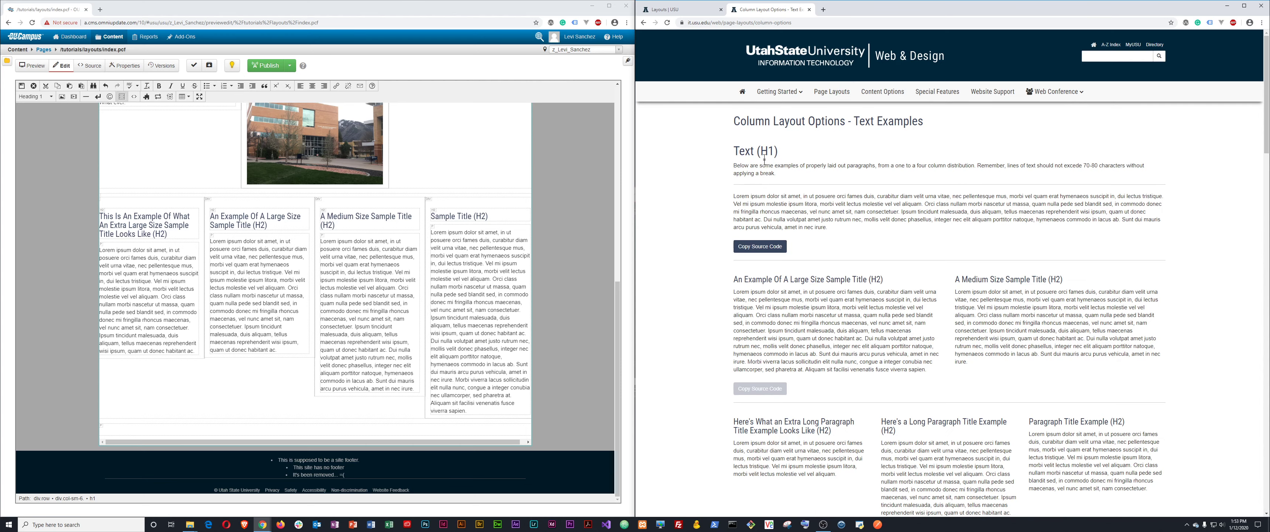
{"action": "left_click", "coordinate": [773, 253]}
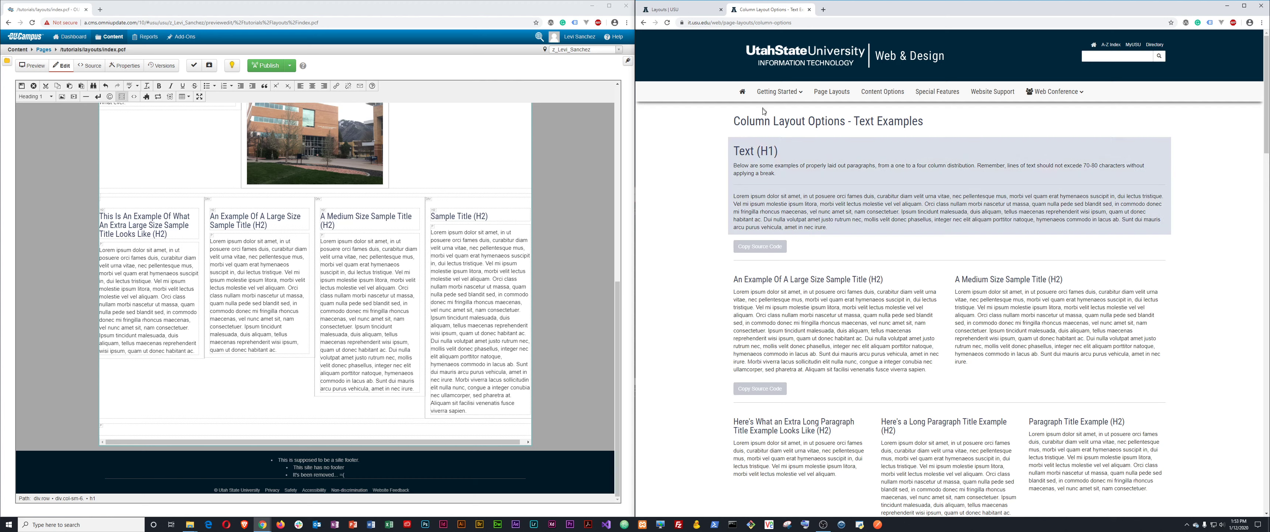
Insert the copied single-column layout code at the very beginning of the page's source code, above the two-column section
{"action": "scroll", "coordinate": [279, 220], "scroll_direction": "up", "scroll_amount": 10}
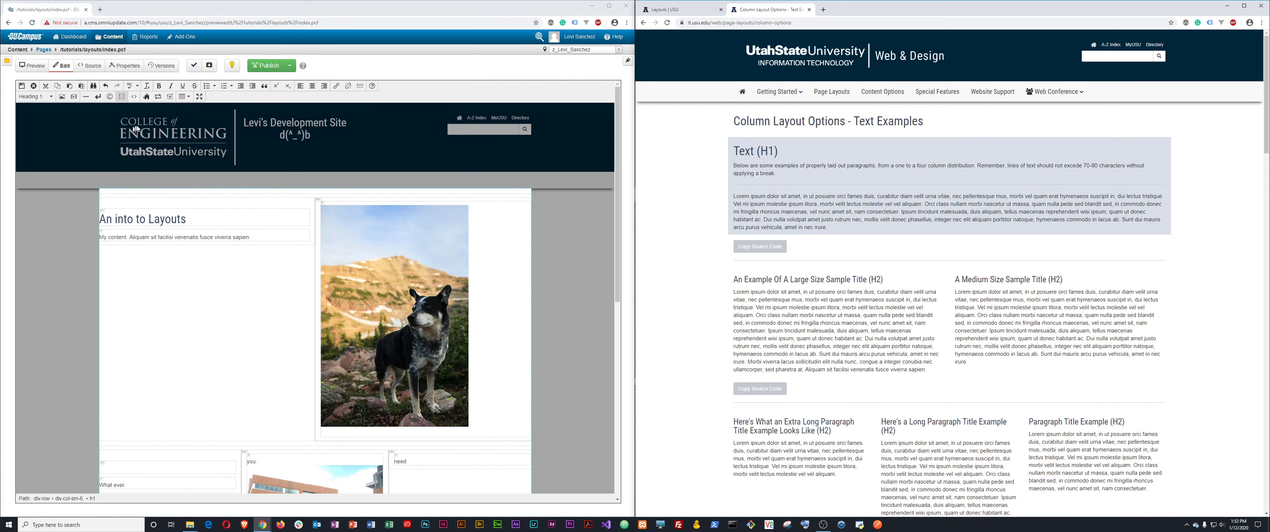
{"action": "left_click", "coordinate": [134, 98]}
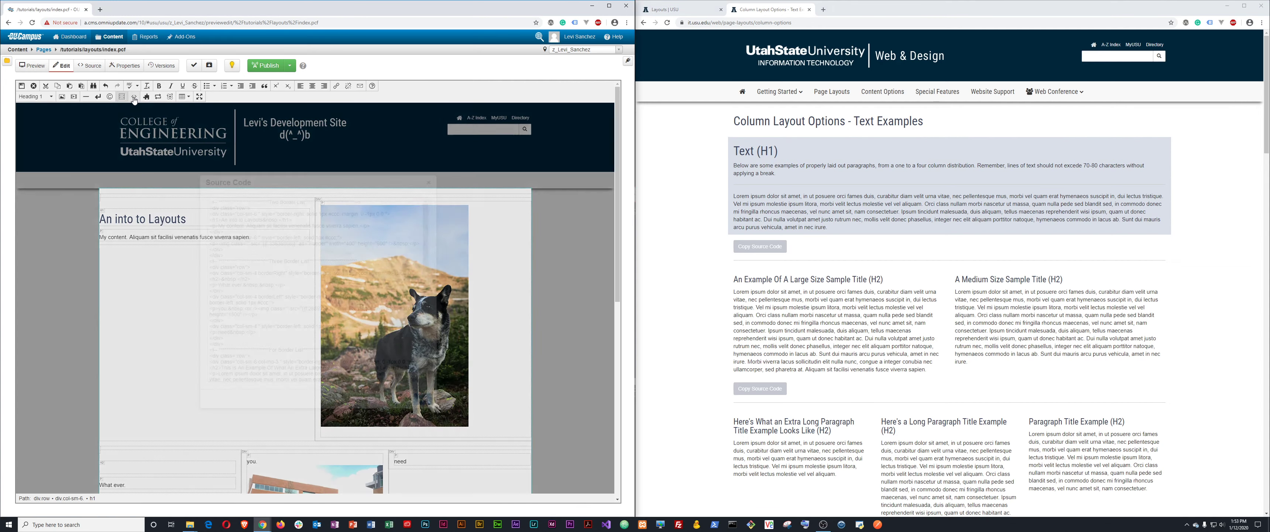
{"action": "left_click", "coordinate": [277, 250]}
{"action": "key", "text": "ctrl+a"}
{"action": "key", "text": "Left"}
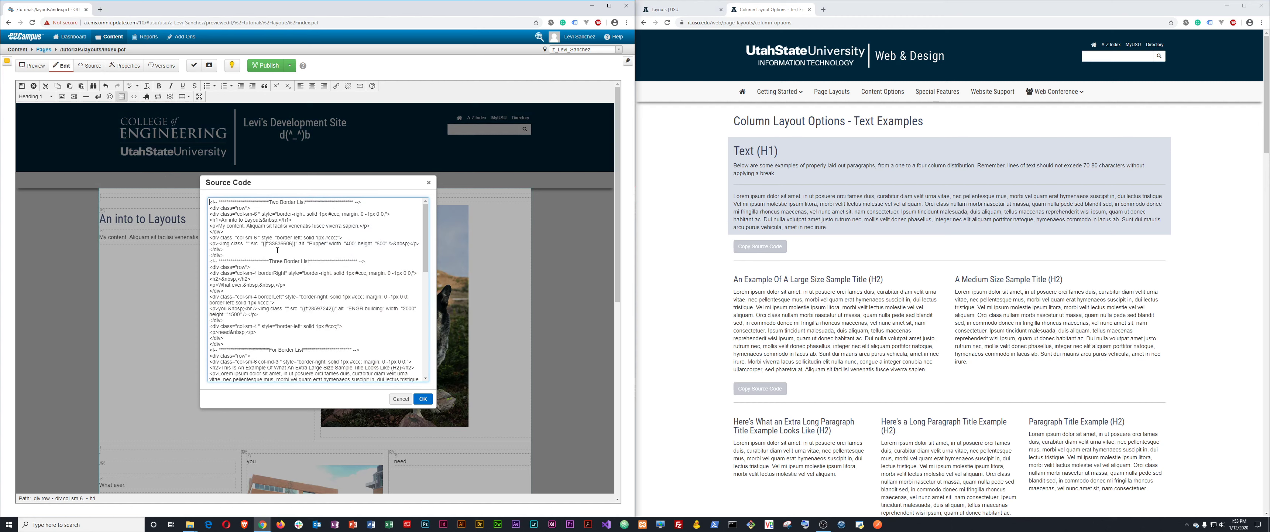
{"action": "key", "text": "Return"}
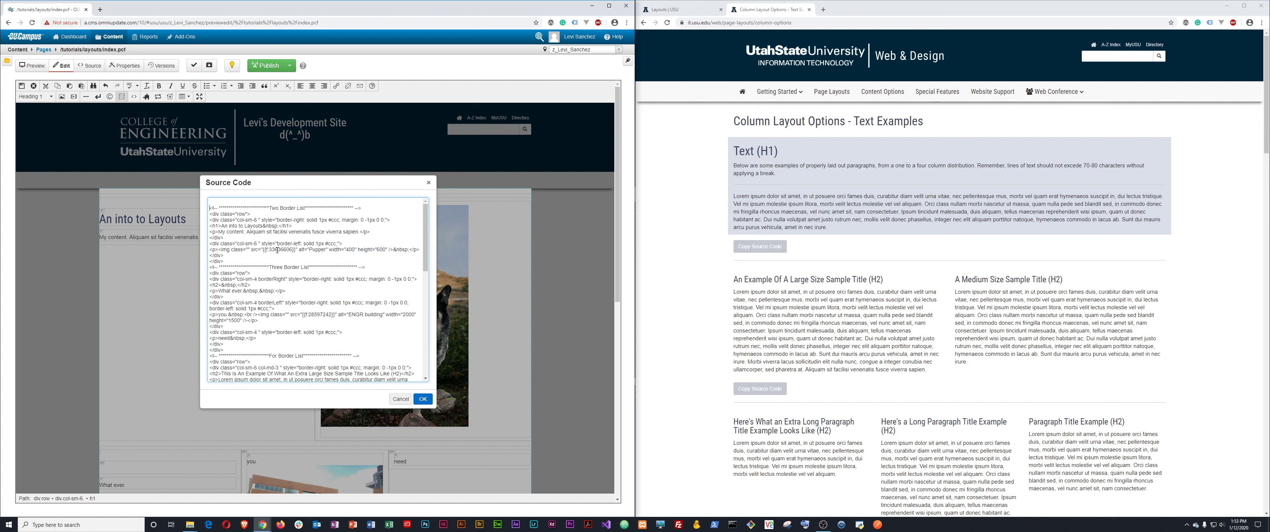
{"action": "key", "text": "ctrl+v"}
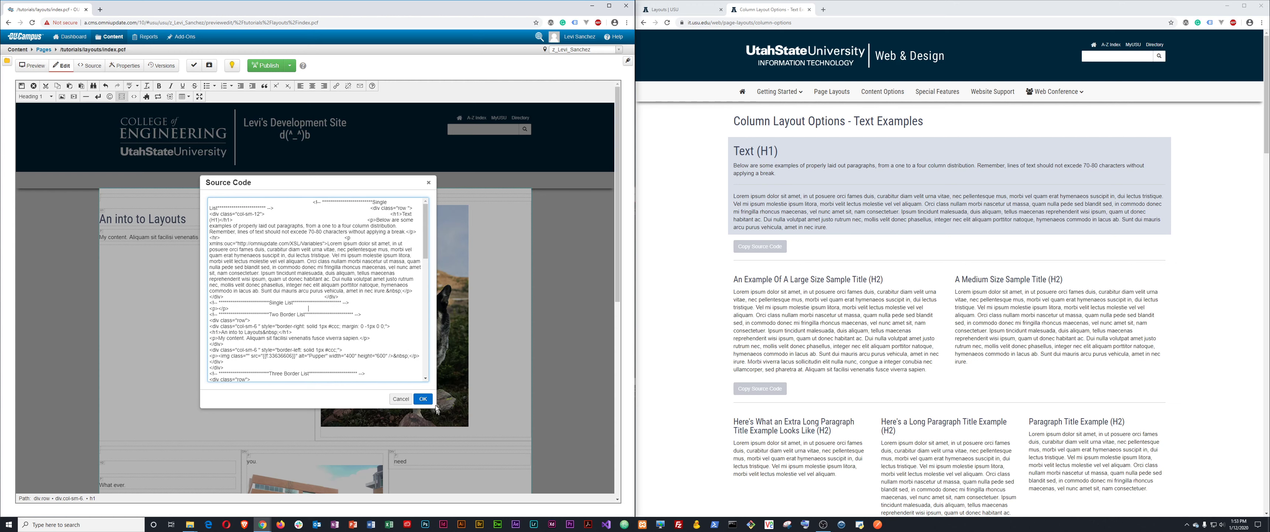
{"action": "left_click", "coordinate": [423, 399]}
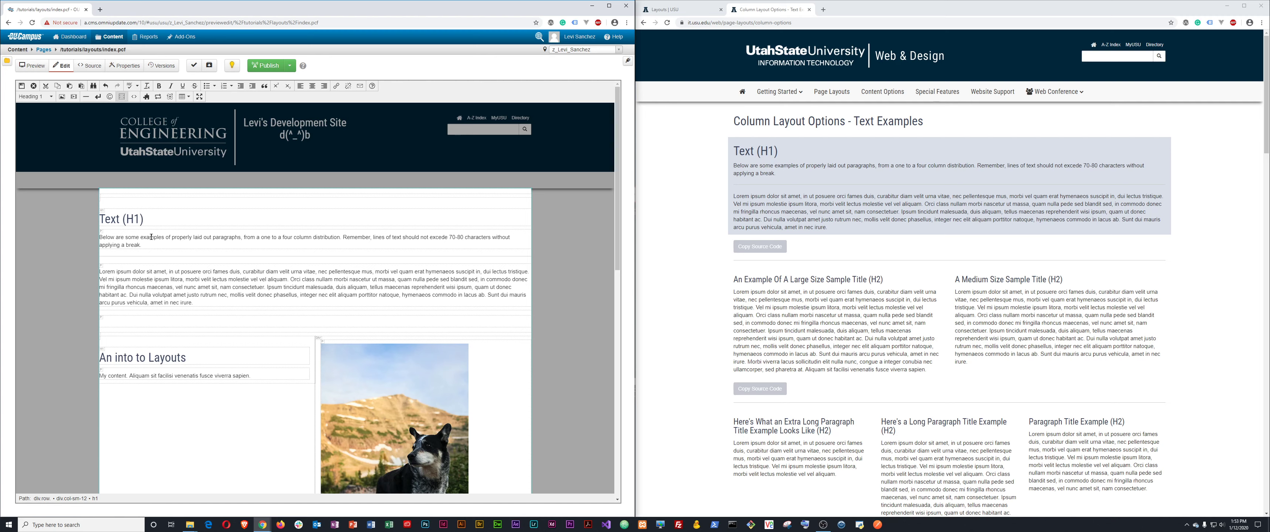
Replace the beginning of the placeholder text under the "Text (H1)" heading with "SEt up what I need."
{"action": "left_click_drag", "start_coordinate": [116, 237], "coordinate": [181, 294]}
{"action": "key", "text": "BackSpace"}
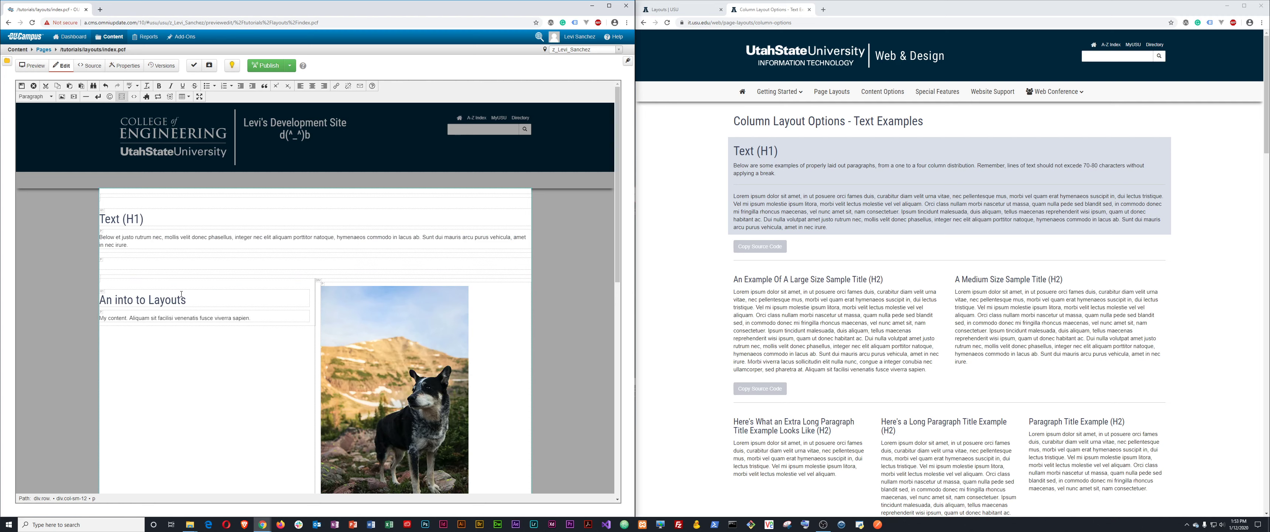
{"action": "key", "text": "ctrl+shift+Left"}
{"action": "type", "text": "SEt up "}
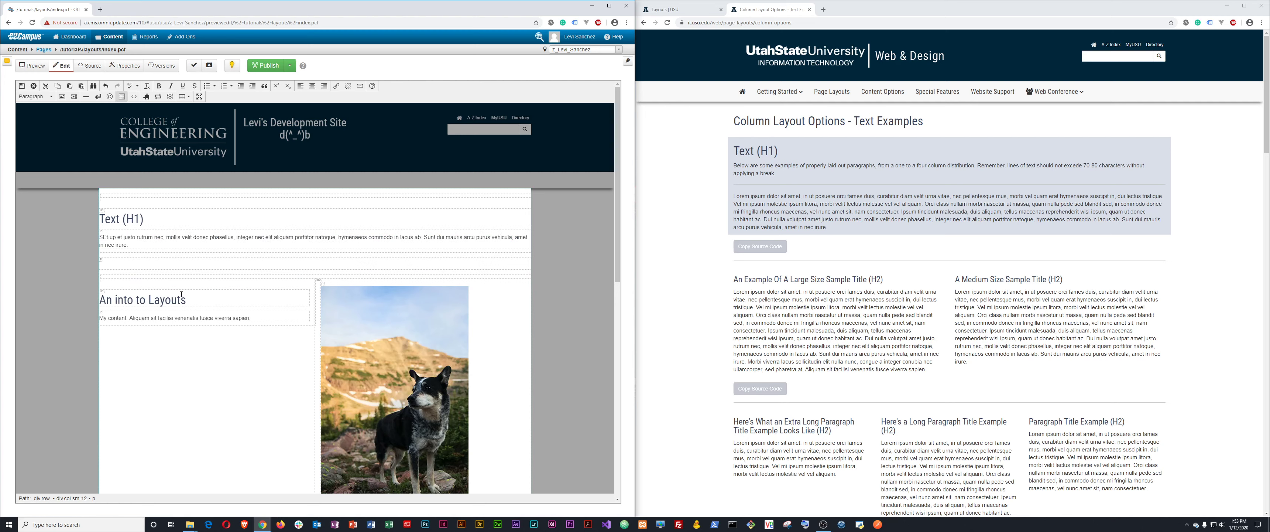
{"action": "type", "text": "what I need"}
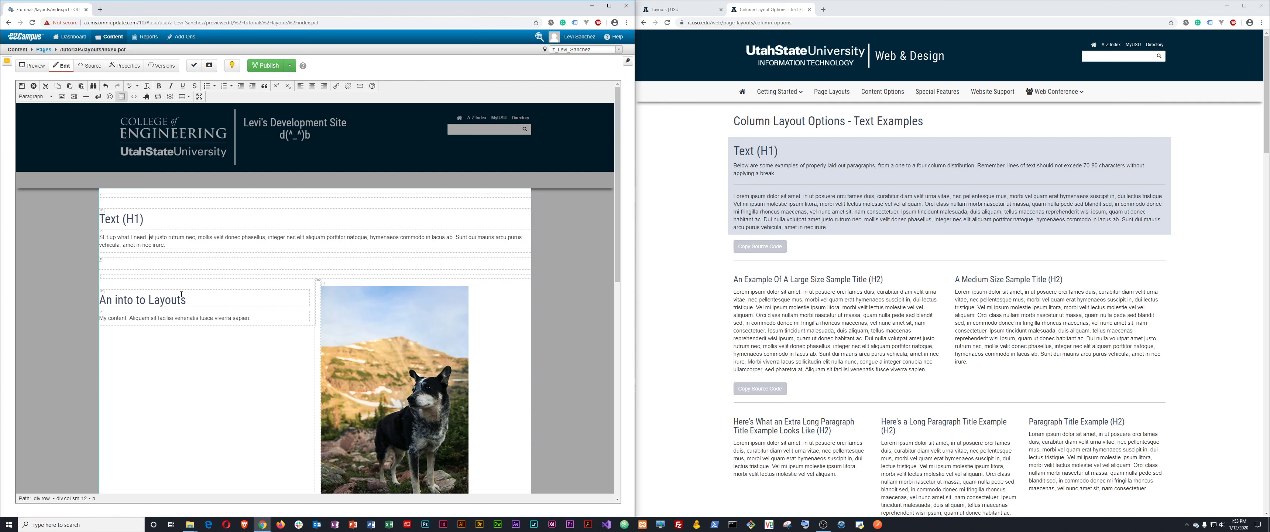
{"action": "key", "text": "BackSpace"}
{"action": "type", "text": "."}
Change the "Text (H1)" heading of the single-column section to "An into to Layouts"
{"action": "double_click", "coordinate": [112, 219]}
{"action": "type", "text": "An into "}
{"action": "type", "text": "to Layouts"}
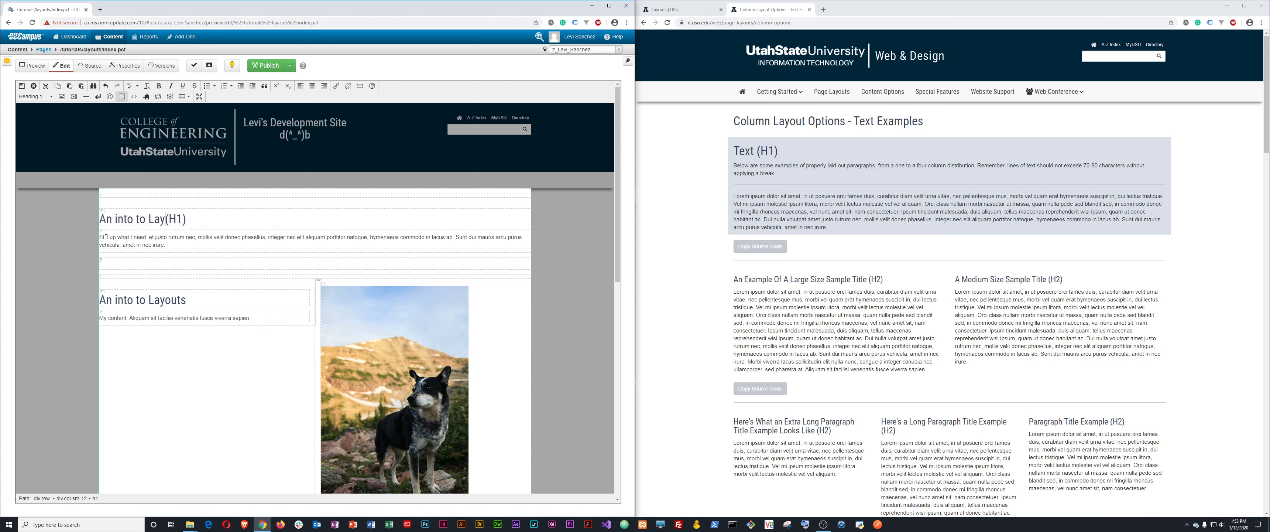
{"action": "key", "text": "Delete"}
{"action": "key", "text": "Delete"}
{"action": "key", "text": "Delete"}
Correct "SEt" to "Set" in the paragraph under the first heading and delete the placeholder text left after "need"
{"action": "left_click", "coordinate": [105, 239]}
{"action": "key", "text": "BackSpace"}
{"action": "type", "text": "e"}
{"action": "key", "text": "ctrl+shift+Right"}
{"action": "key", "text": "ctrl+shift+Right"}
{"action": "key", "text": "ctrl+shift+Right"}
{"action": "key", "text": "ctrl+shift+Right"}
{"action": "key", "text": "Right"}
{"action": "key", "text": "shift+Down"}
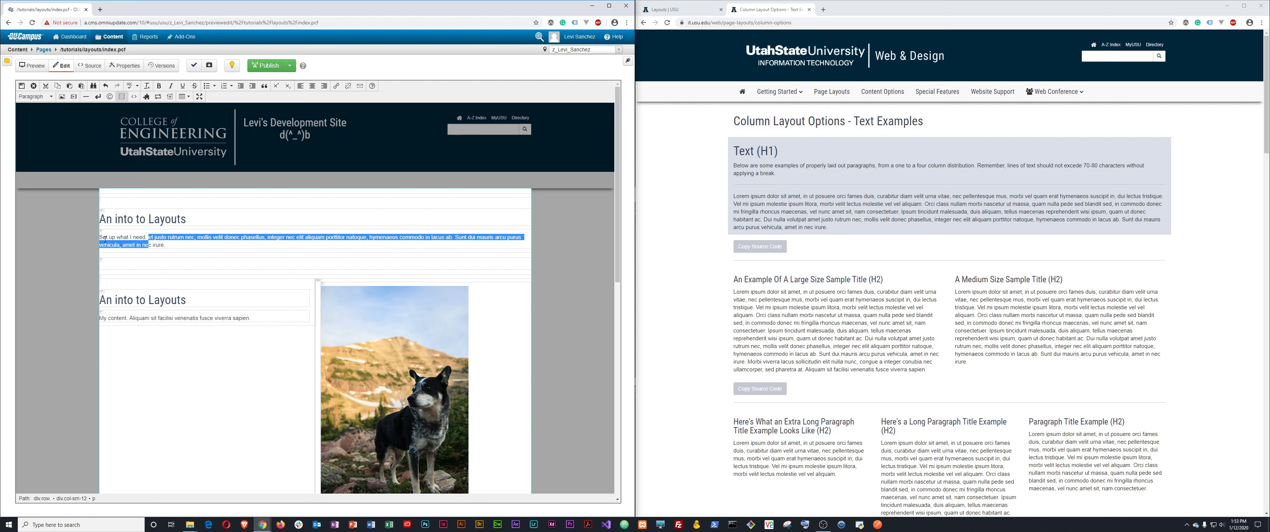
{"action": "key", "text": "Delete"}
{"action": "key", "text": "shift+End"}
{"action": "key", "text": "Delete"}
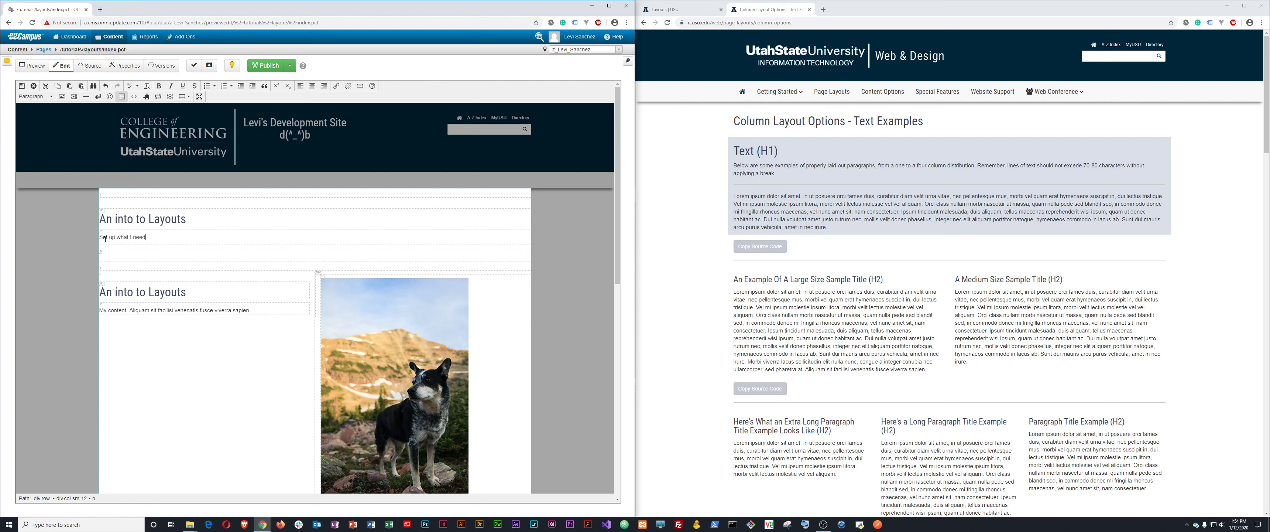
Enter "Search Engine Optimization" in the empty paragraph below "Set up what I need."
{"action": "left_click", "coordinate": [126, 254]}
{"action": "type", "text": "Search"}
{"action": "type", "text": " Engine"}
{"action": "type", "text": " Optimizatoin"}
Delete the duplicate "An into to Layouts" heading beside the dog photo and format the "My content" text as a Paragraph
{"action": "left_click", "coordinate": [183, 292]}
{"action": "triple_click", "coordinate": [200, 294]}
{"action": "key", "text": "BackSpace"}
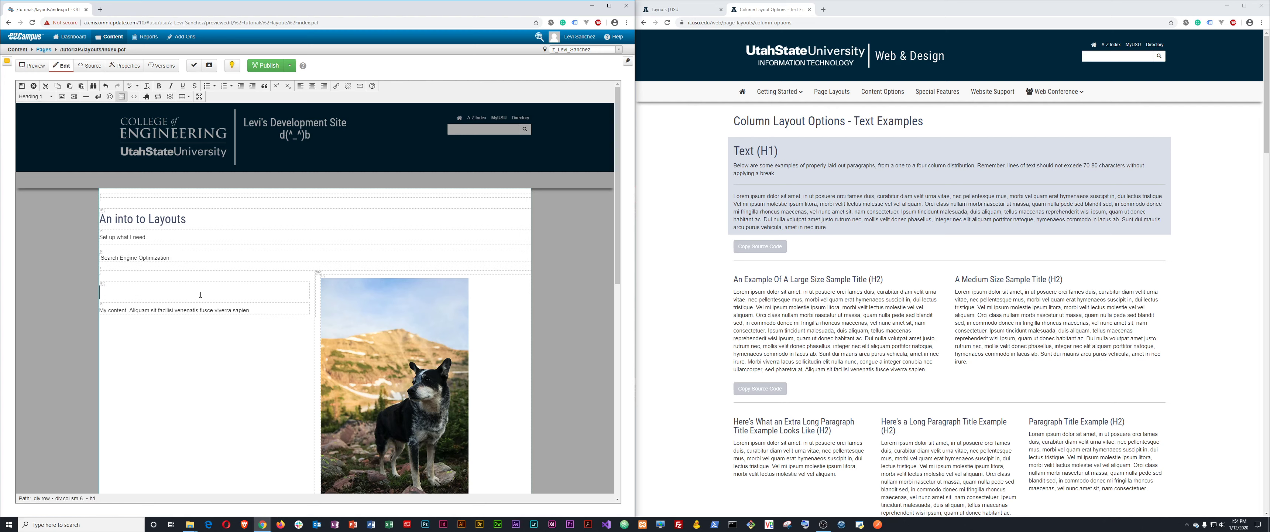
{"action": "key", "text": "Delete"}
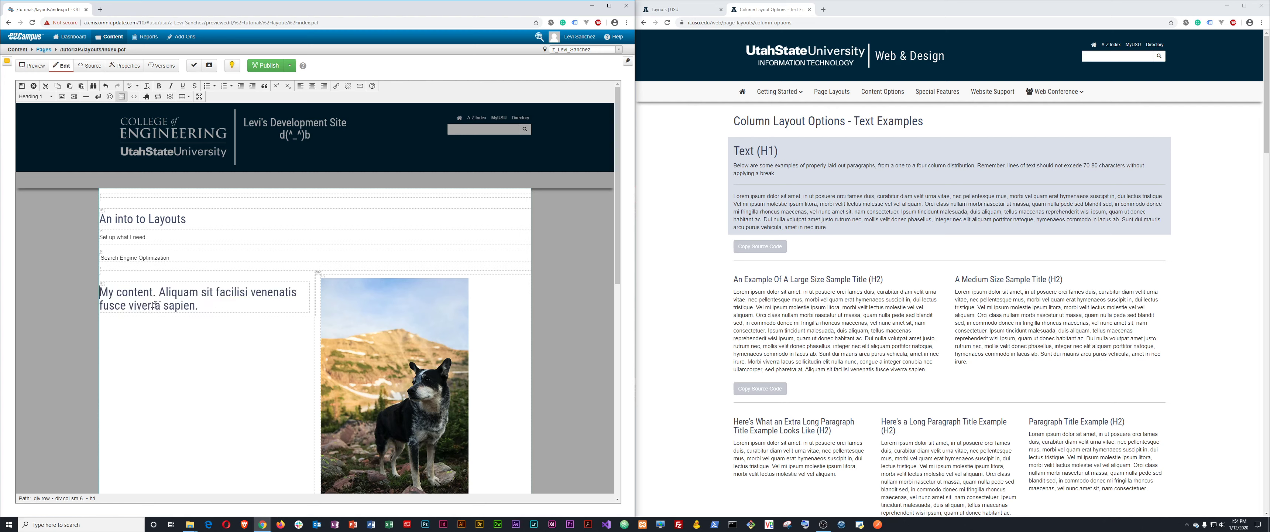
{"action": "left_click_drag", "start_coordinate": [204, 305], "coordinate": [99, 291]}
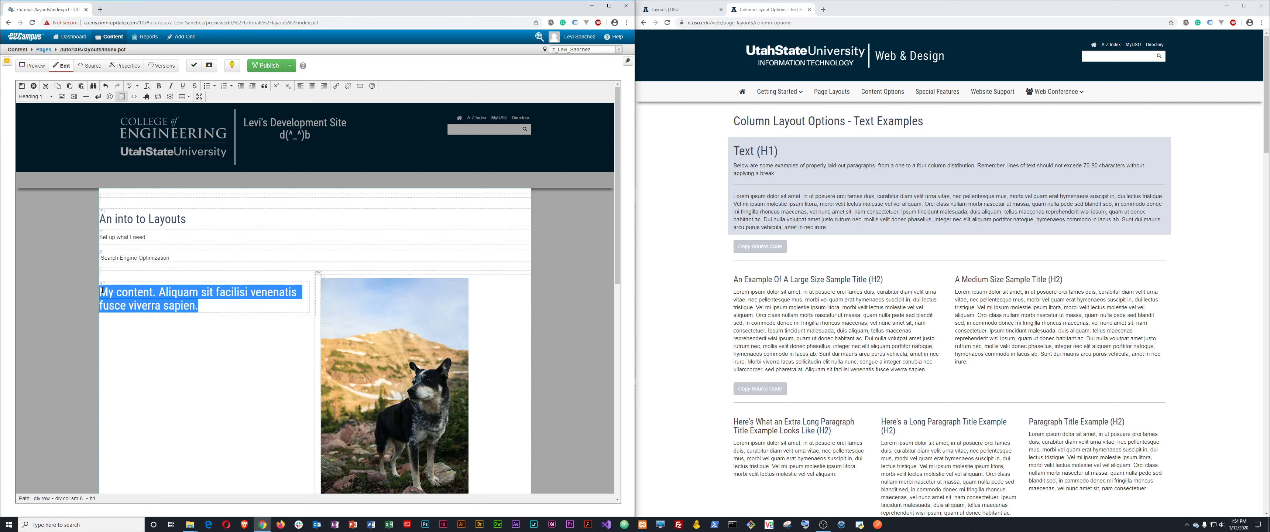
{"action": "left_click", "coordinate": [51, 97]}
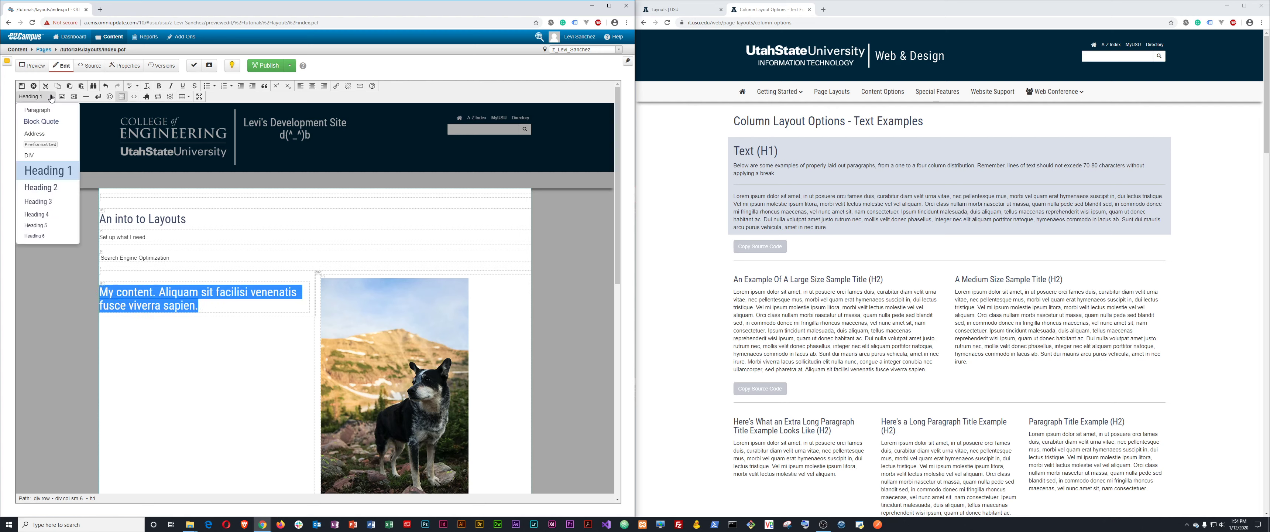
{"action": "left_click", "coordinate": [37, 110]}
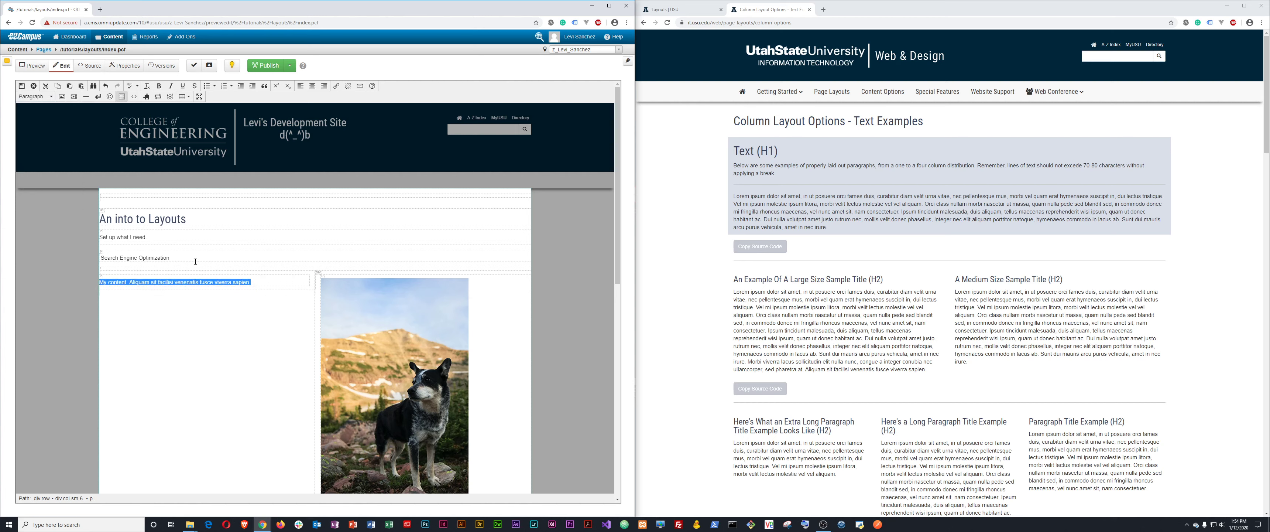
Delete the "Search Engine Optimization" line below "Set up what I need."
{"action": "left_click", "coordinate": [204, 254]}
{"action": "key", "text": "BackSpace"}
{"action": "key", "text": "BackSpace"}
{"action": "key", "text": "BackSpace"}
{"action": "key", "text": "BackSpace"}
{"action": "key", "text": "BackSpace"}
{"action": "key", "text": "BackSpace"}
{"action": "key", "text": "BackSpace"}
{"action": "key", "text": "BackSpace"}
{"action": "key", "text": "BackSpace"}
{"action": "key", "text": "BackSpace"}
{"action": "key", "text": "BackSpace"}
{"action": "key", "text": "BackSpace"}
{"action": "key", "text": "BackSpace"}
{"action": "key", "text": "BackSpace"}
{"action": "key", "text": "BackSpace"}
{"action": "key", "text": "BackSpace"}
{"action": "key", "text": "BackSpace"}
{"action": "key", "text": "BackSpace"}
{"action": "key", "text": "BackSpace"}
{"action": "key", "text": "BackSpace"}
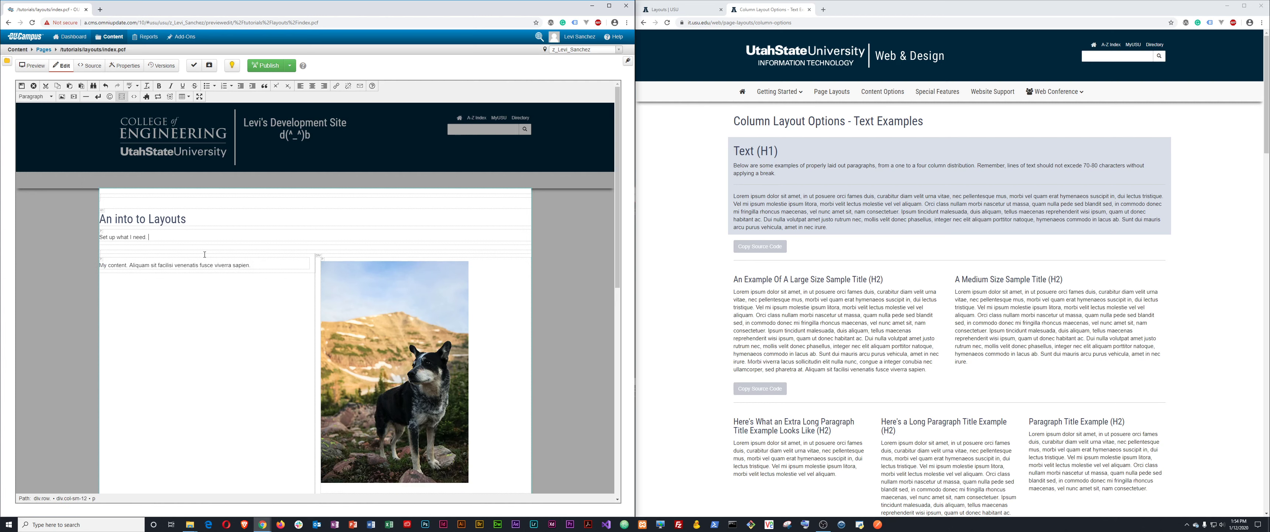
Review the remaining column layouts with and without dividers on the Text Examples page, and return to the page layouts list
{"action": "scroll", "coordinate": [249, 309], "scroll_direction": "down", "scroll_amount": 5}
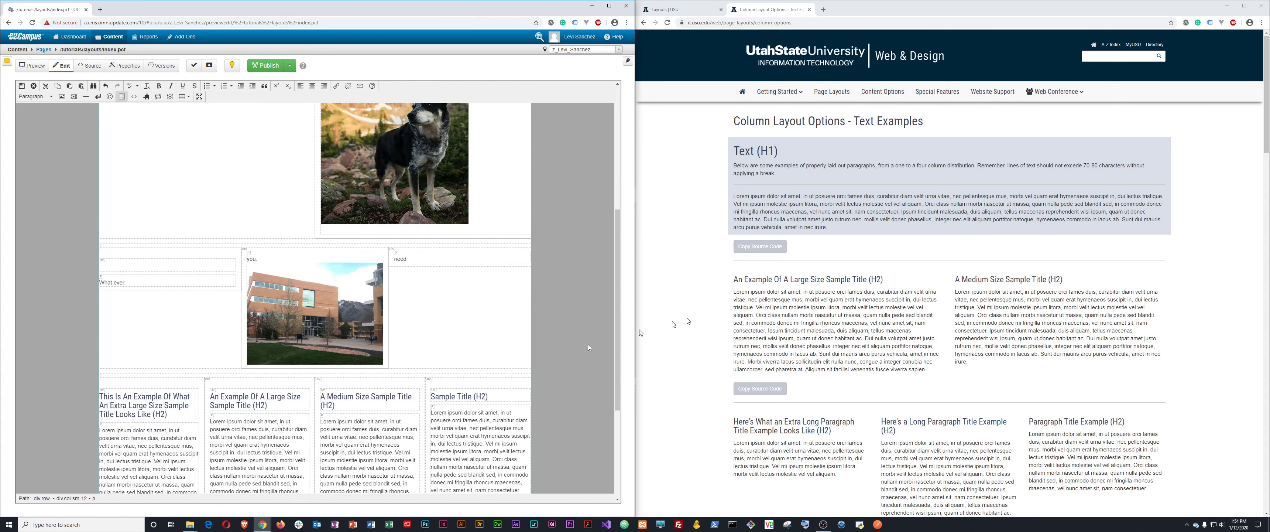
{"action": "scroll", "coordinate": [819, 271], "scroll_direction": "down", "scroll_amount": 3}
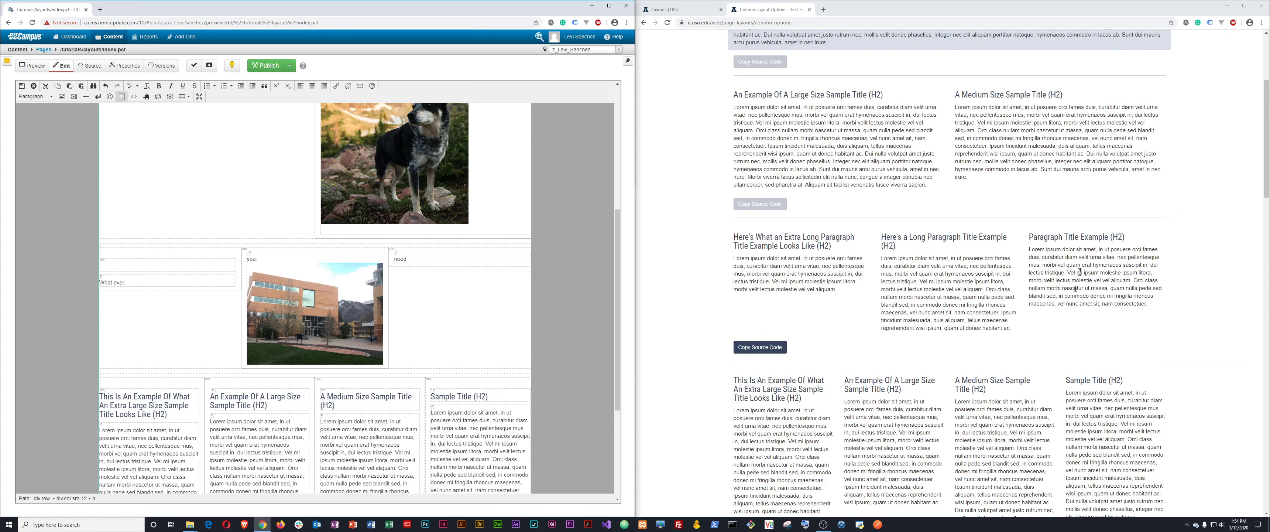
{"action": "scroll", "coordinate": [1076, 288], "scroll_direction": "down", "scroll_amount": 6}
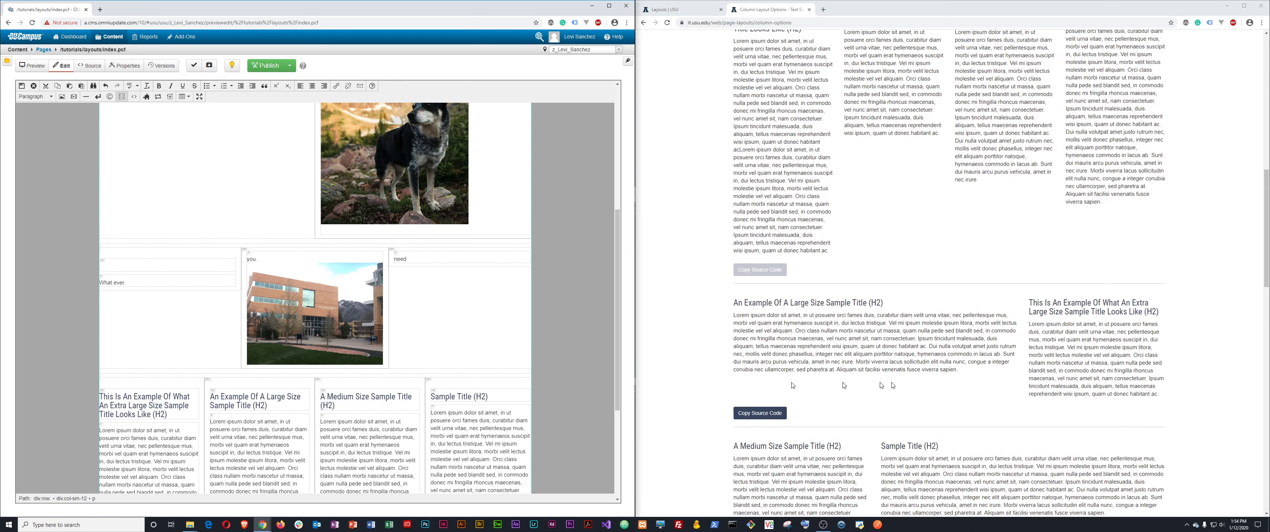
{"action": "scroll", "coordinate": [893, 386], "scroll_direction": "down", "scroll_amount": 7}
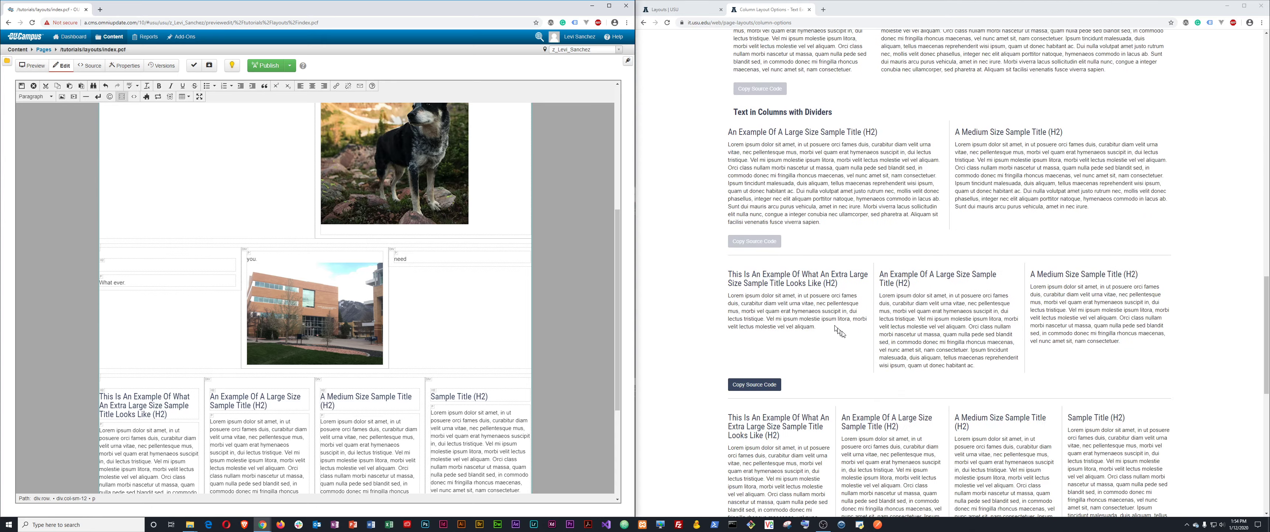
{"action": "scroll", "coordinate": [754, 242], "scroll_direction": "up", "scroll_amount": 1}
{"action": "scroll", "coordinate": [769, 148], "scroll_direction": "down", "scroll_amount": 6}
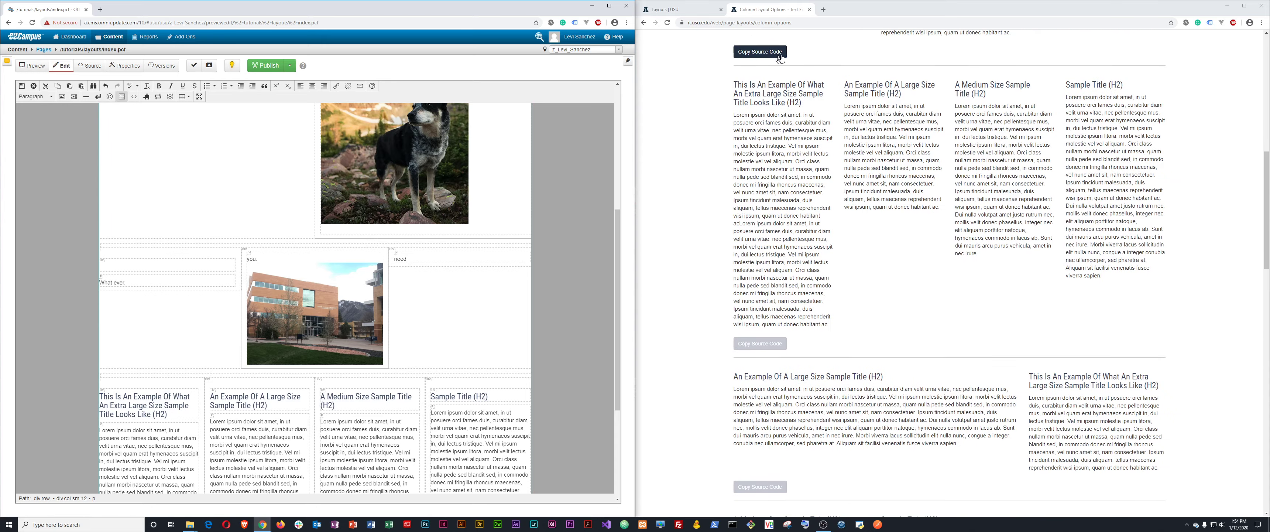
{"action": "scroll", "coordinate": [884, 262], "scroll_direction": "down", "scroll_amount": 3}
{"action": "scroll", "coordinate": [959, 269], "scroll_direction": "down", "scroll_amount": 3}
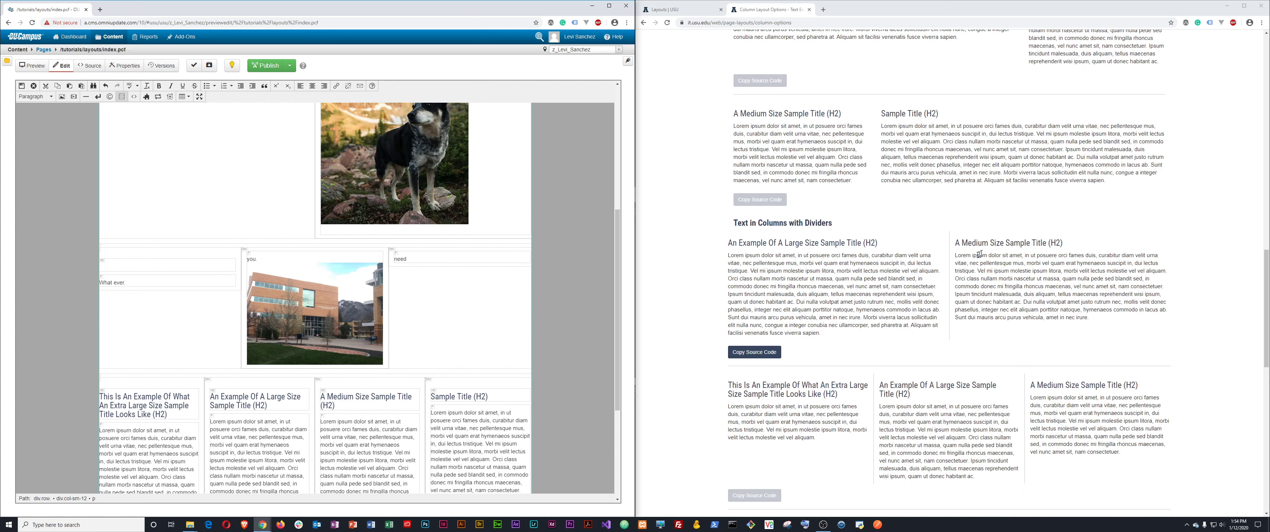
{"action": "scroll", "coordinate": [979, 254], "scroll_direction": "down", "scroll_amount": 3}
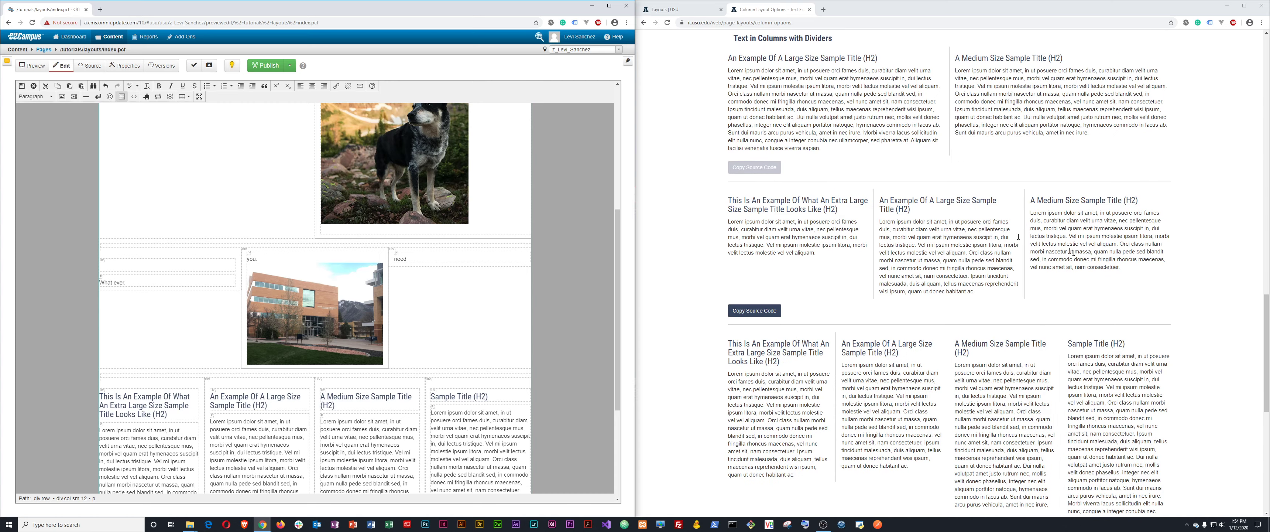
{"action": "scroll", "coordinate": [1070, 252], "scroll_direction": "down", "scroll_amount": 8}
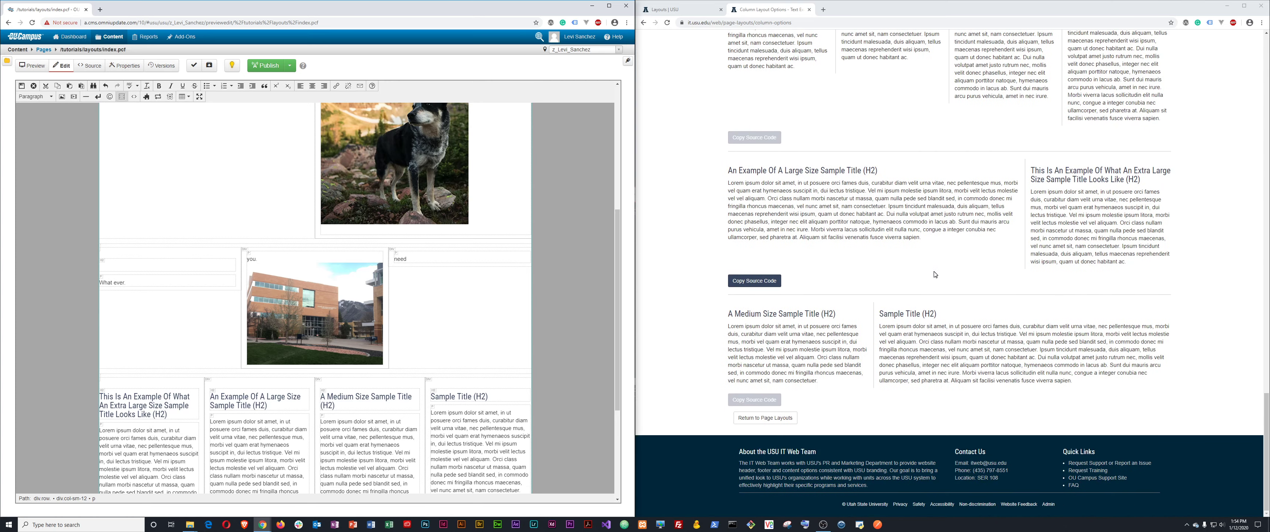
{"action": "left_click", "coordinate": [775, 419]}
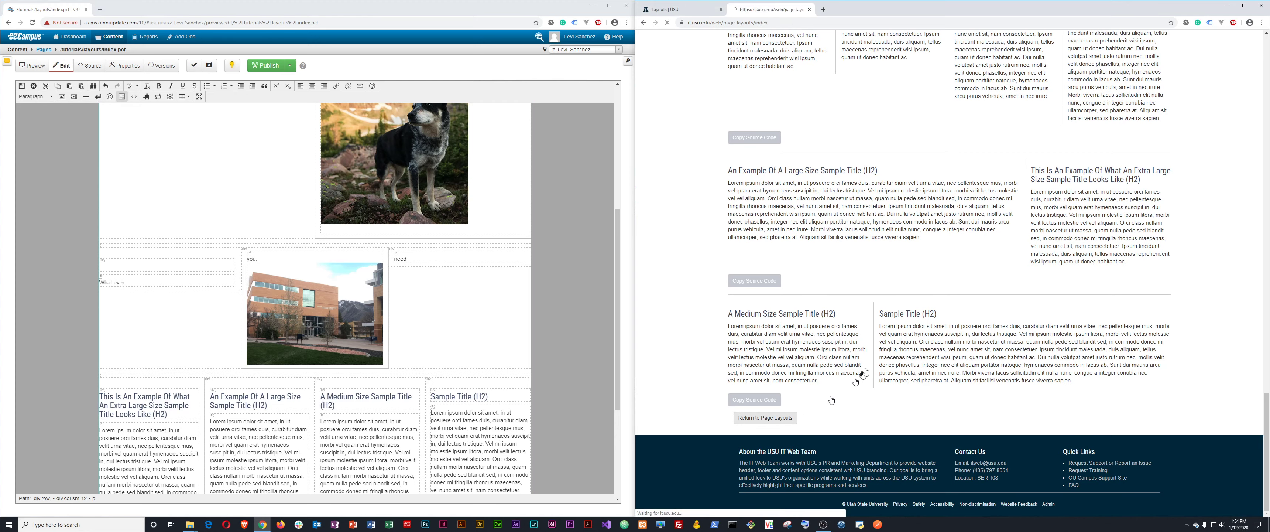